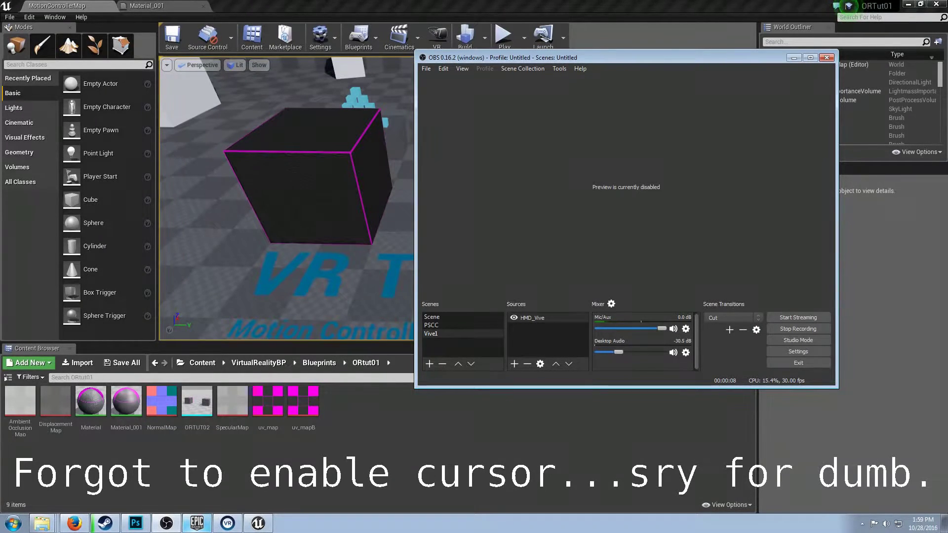
Examine the two dark cubes with magenta edges in the level from several distances and angles
key("alt+Tab")
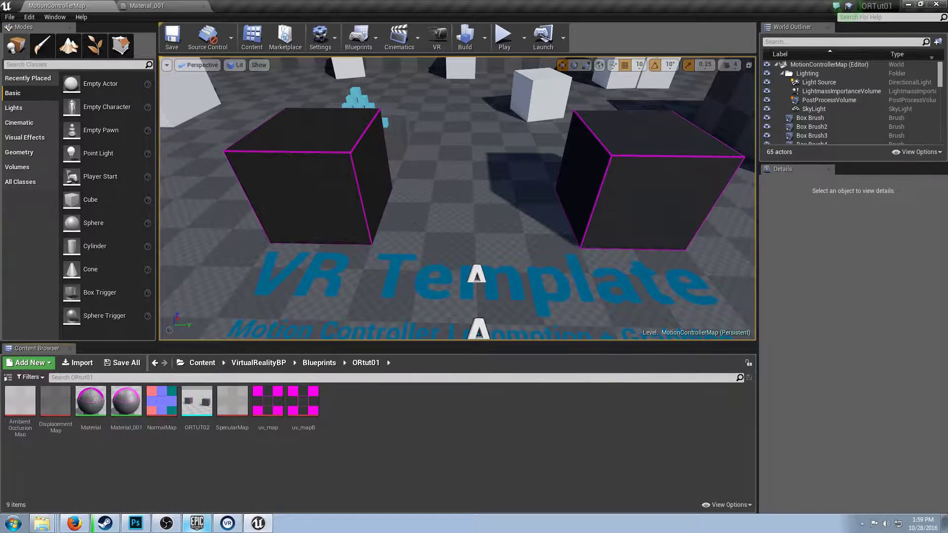
key("w")
scroll(457, 198, "up", 4)
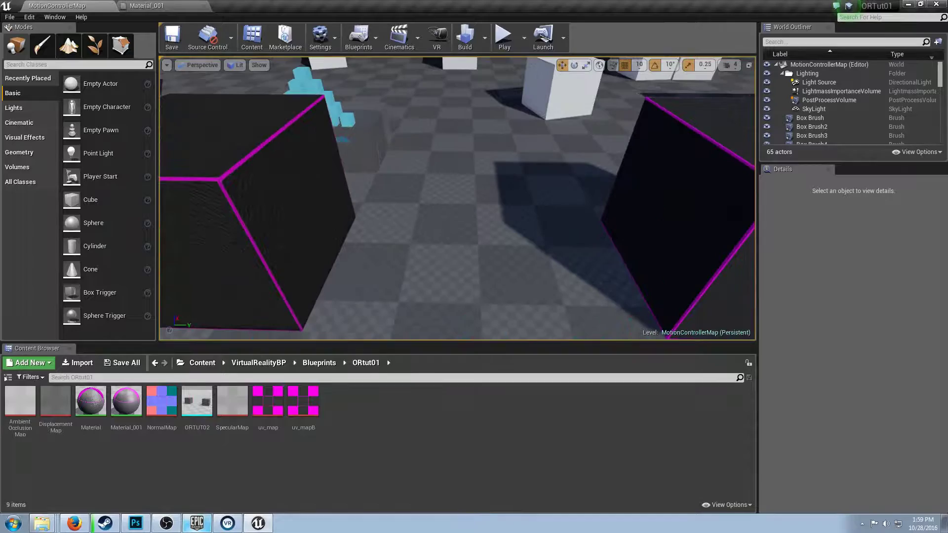
scroll(457, 198, "down", 3)
scroll(457, 198, "down", 1)
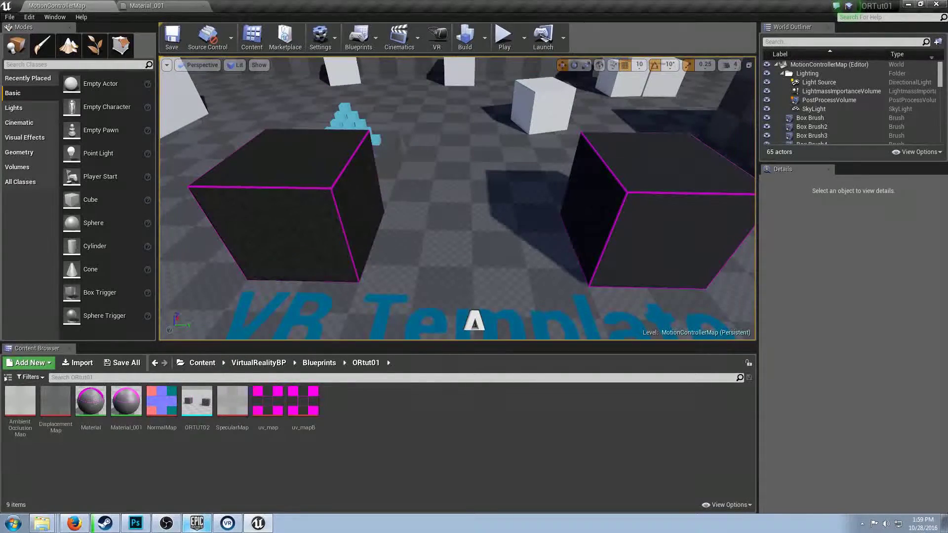
key("w")
scroll(458, 322, "down", 4)
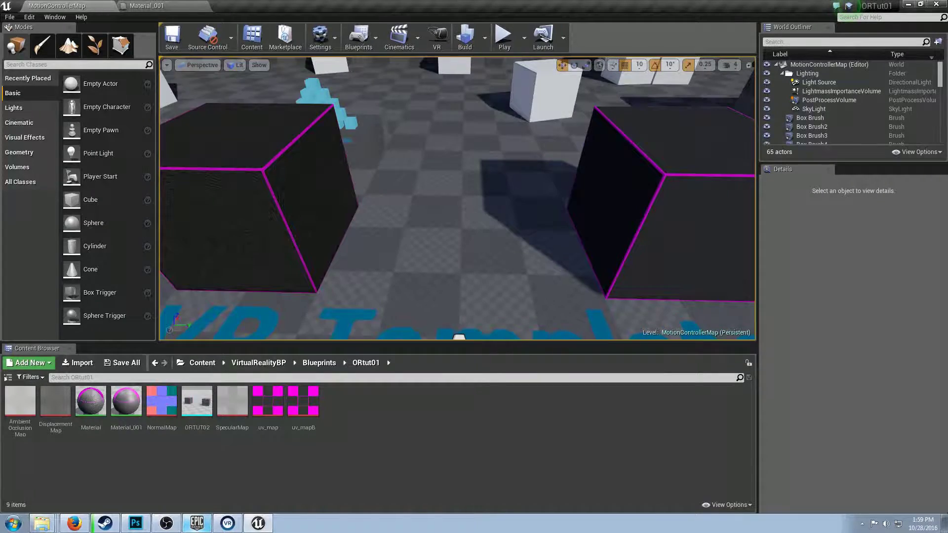
scroll(458, 322, "down", 3)
scroll(458, 322, "up", 3)
key("a")
key("w")
key("a")
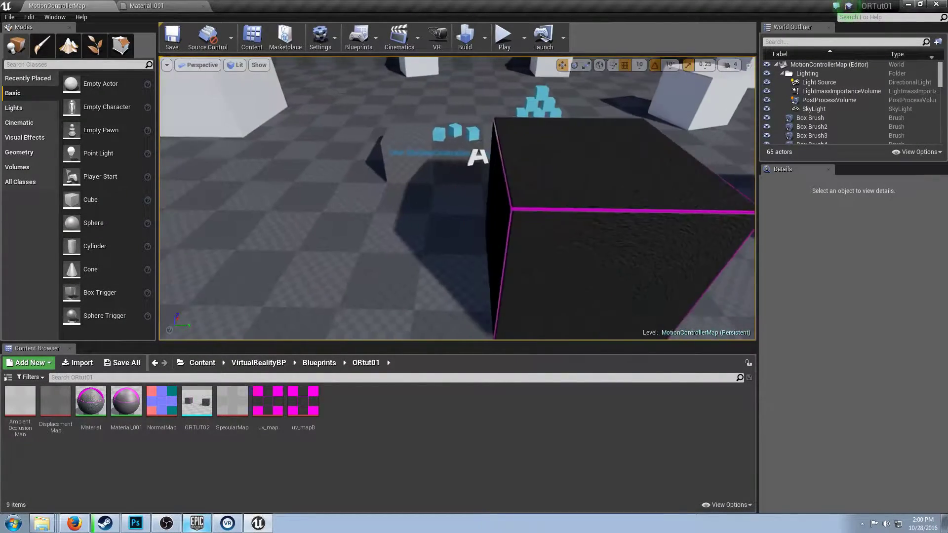
key("d")
key("a")
key("s")
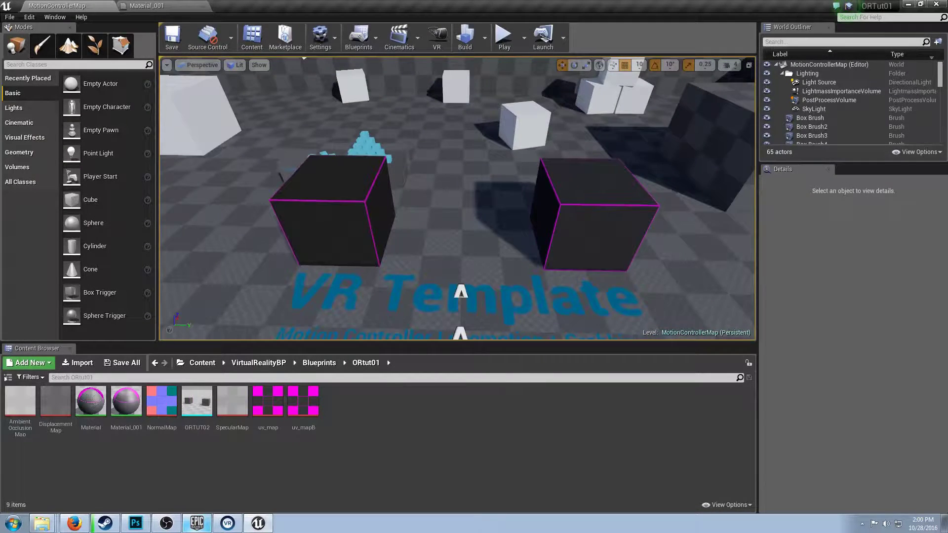
key("w")
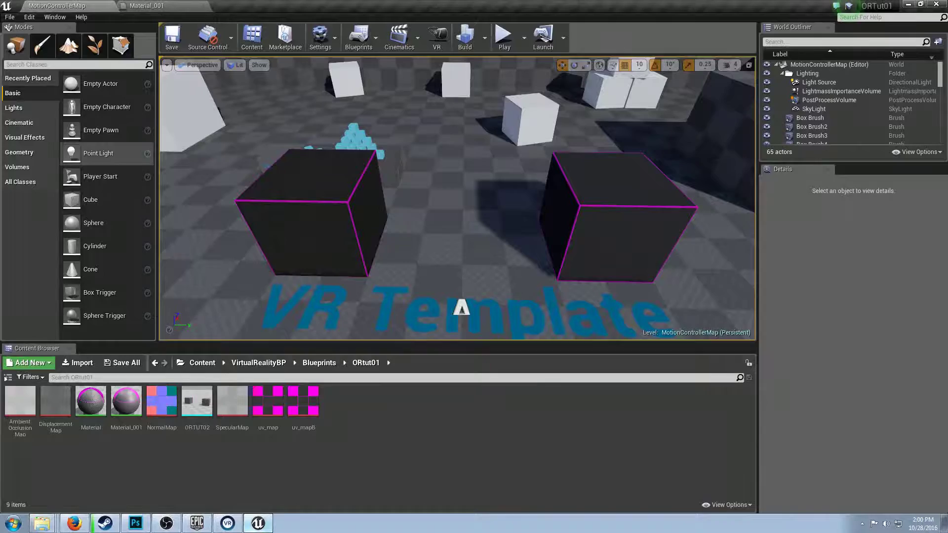
Open the Tut2 project and load its MotionControllerMap level
left_click(10, 16)
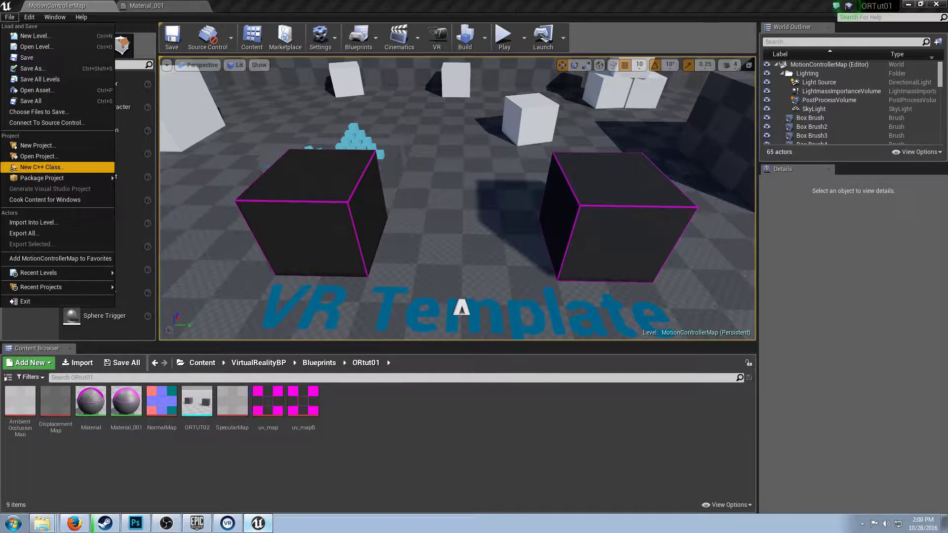
left_click(30, 161)
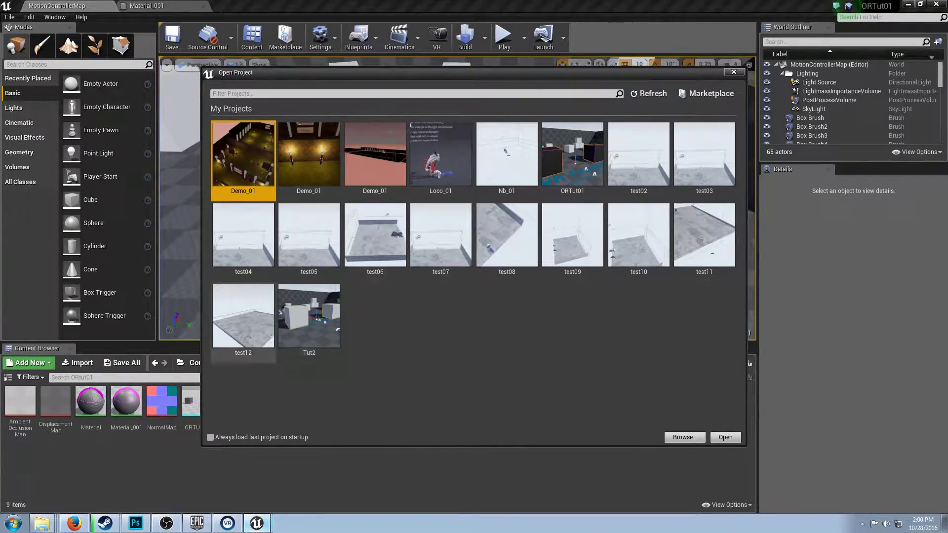
double_click(309, 316)
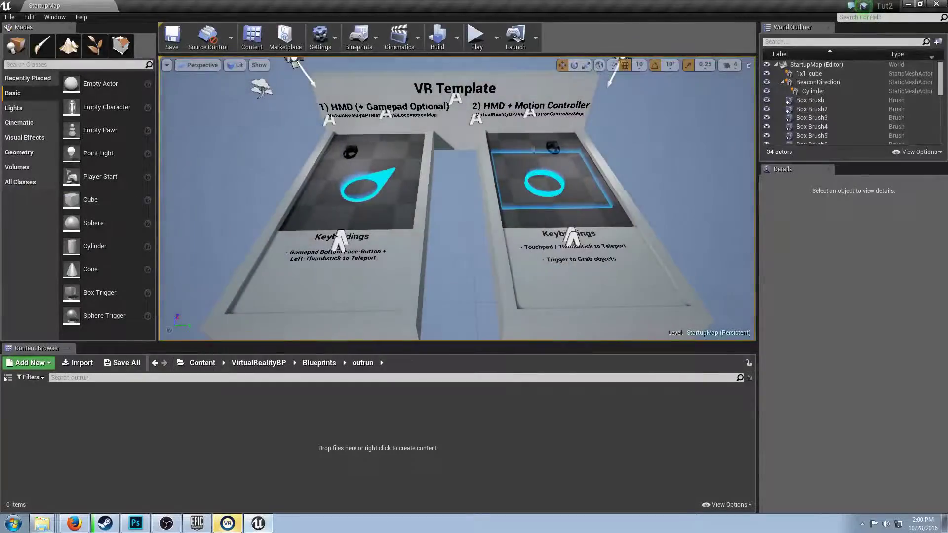
left_click(9, 17)
left_click(29, 46)
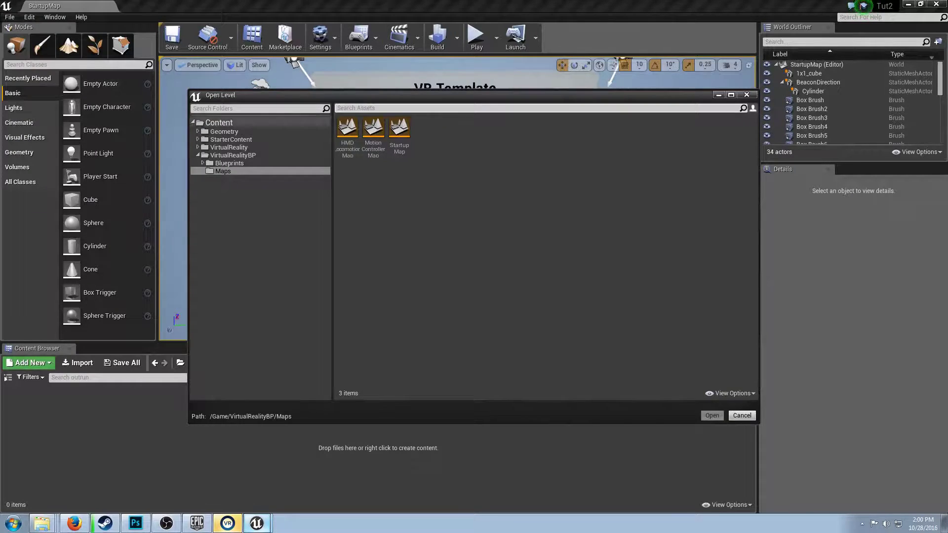
double_click(373, 133)
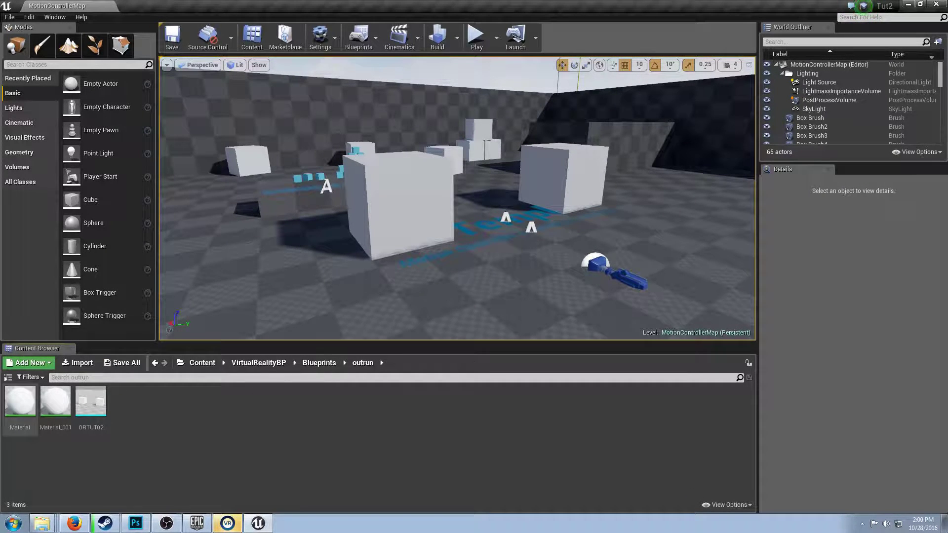
Open uv_map.png from the tutorials - Copy folder in Photoshop
left_click(91, 410)
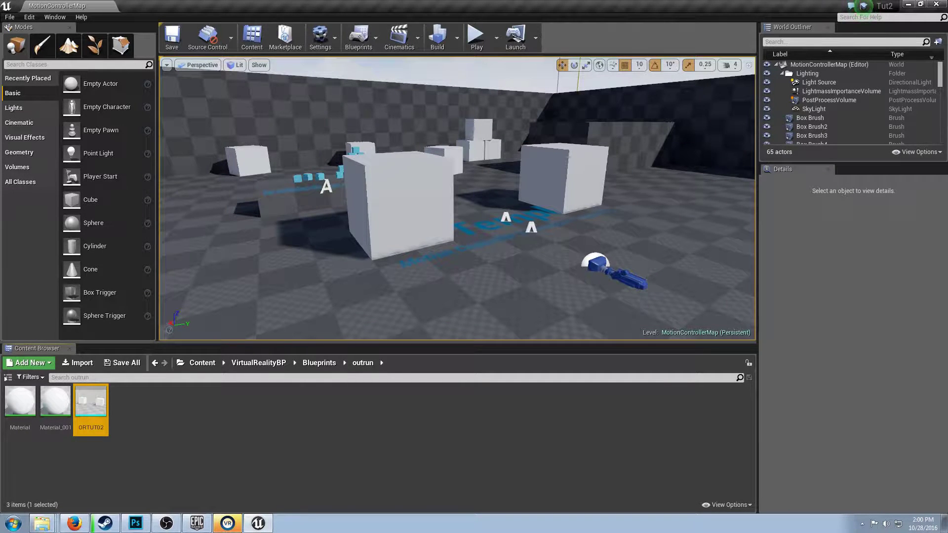
left_click(20, 409)
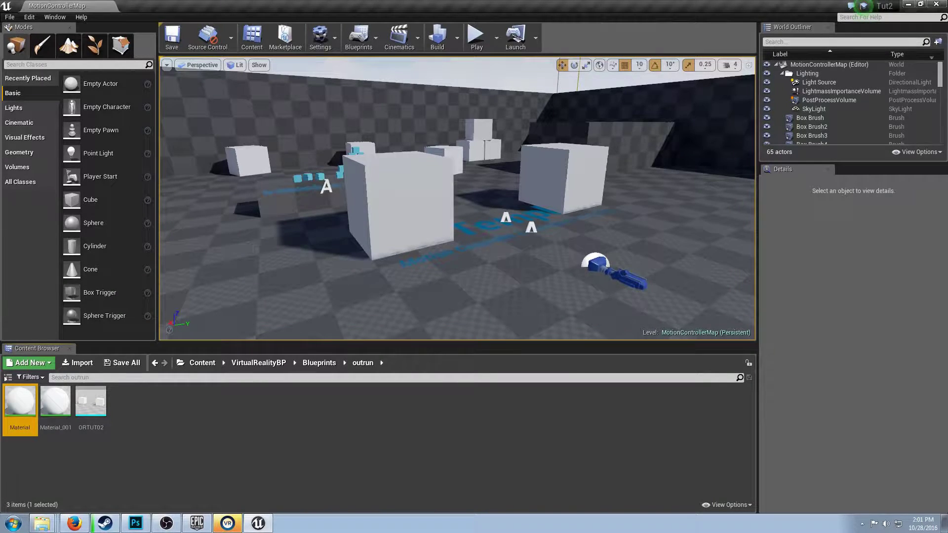
left_click(42, 523)
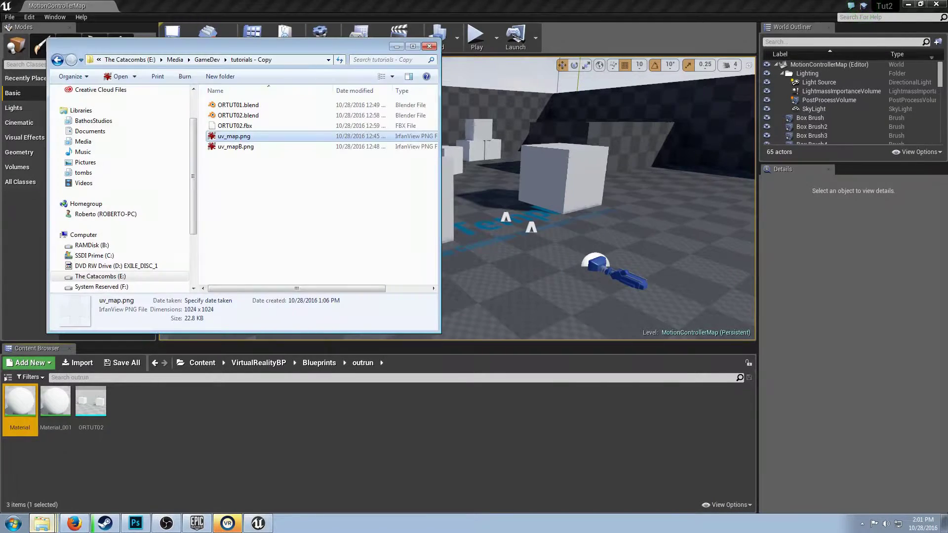
left_click(235, 146)
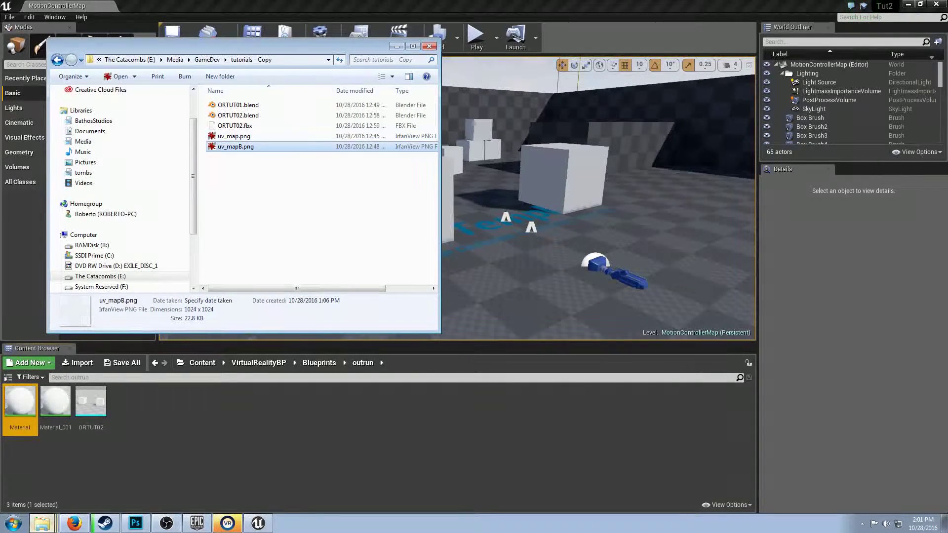
left_click(233, 136)
right_click(240, 137)
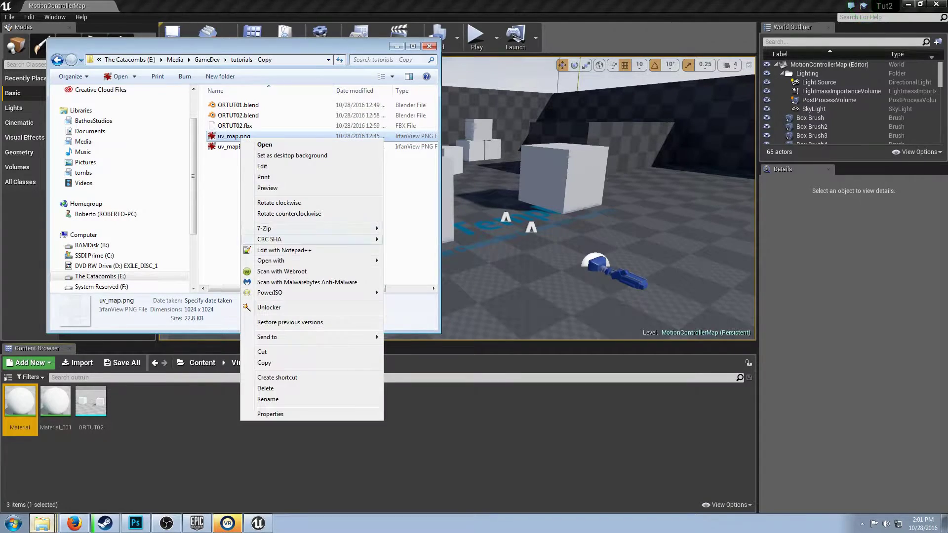
mouse_move(296, 260)
left_click(435, 260)
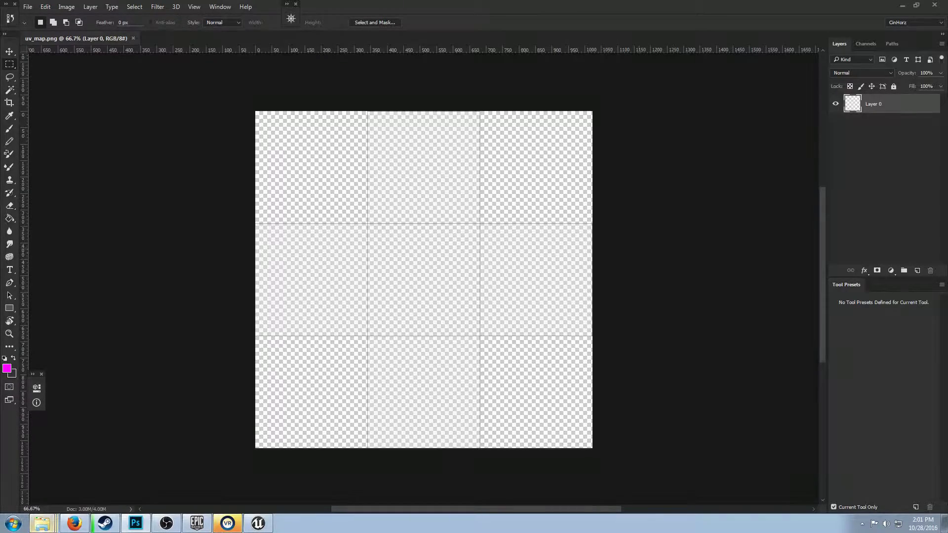
Swap the foreground and background colours to make dark grey the foreground colour
scroll(639, 249, "up", 5)
scroll(620, 252, "down", 4)
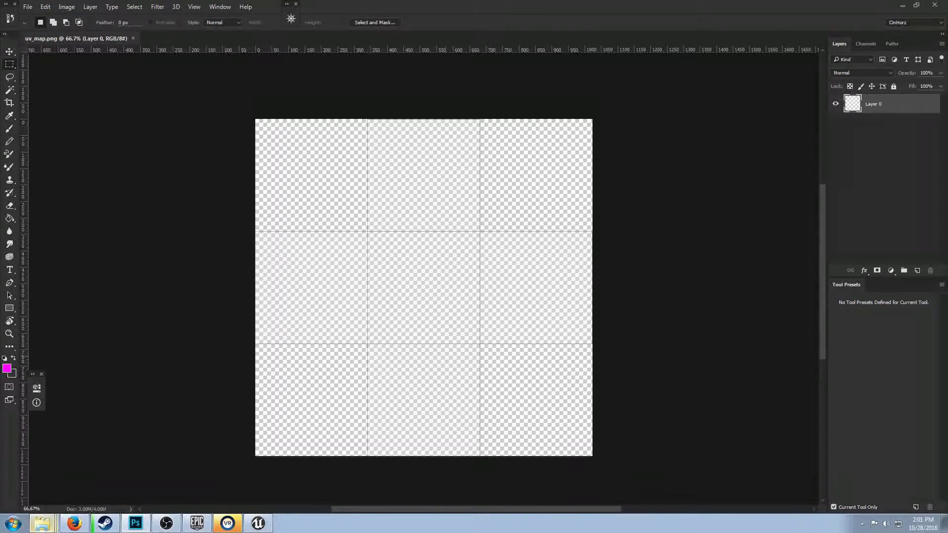
key("x")
scroll(508, 270, "up", 3)
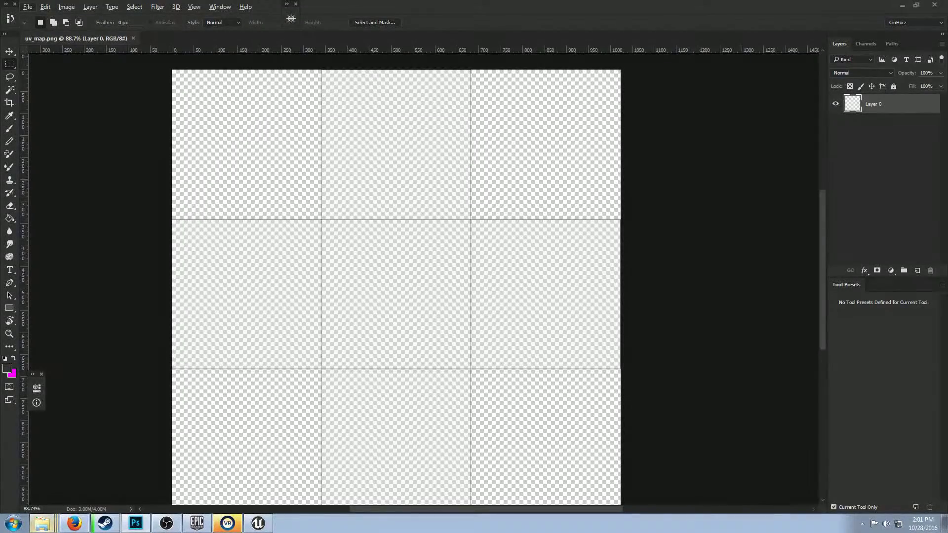
Select the centre square of the UV grid with the Rectangular Marquee, aligning the selection with the outer edges of its outline
left_click_drag(345, 258, 471, 370)
scroll(326, 278, "up", 4)
scroll(401, 284, "up", 3)
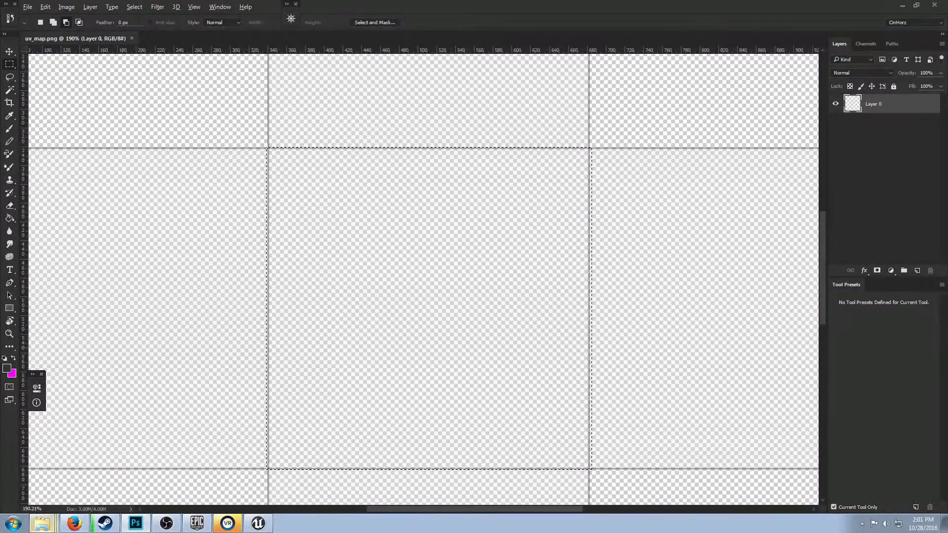
scroll(267, 148, "up", 8)
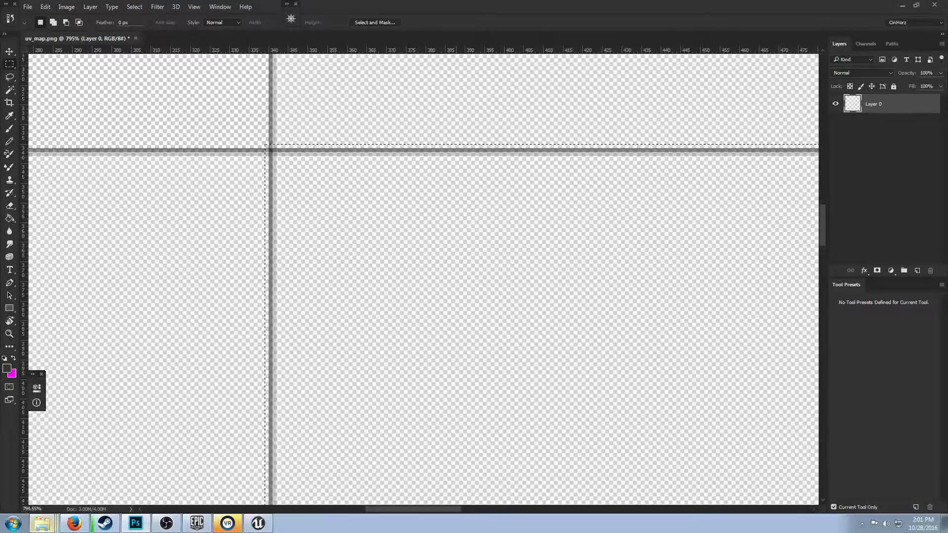
key("ctrl+d")
scroll(423, 279, "down", 8)
scroll(423, 279, "right", 9)
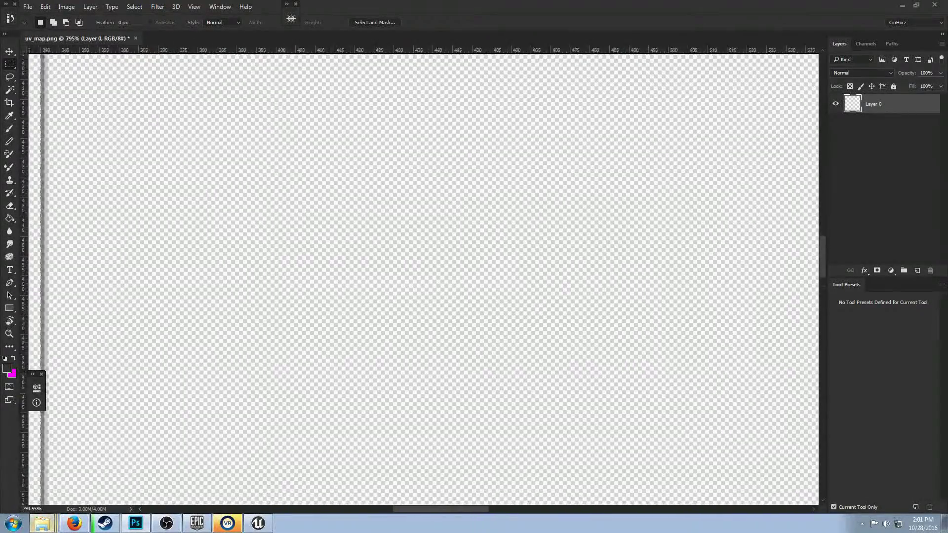
scroll(423, 279, "down", 5)
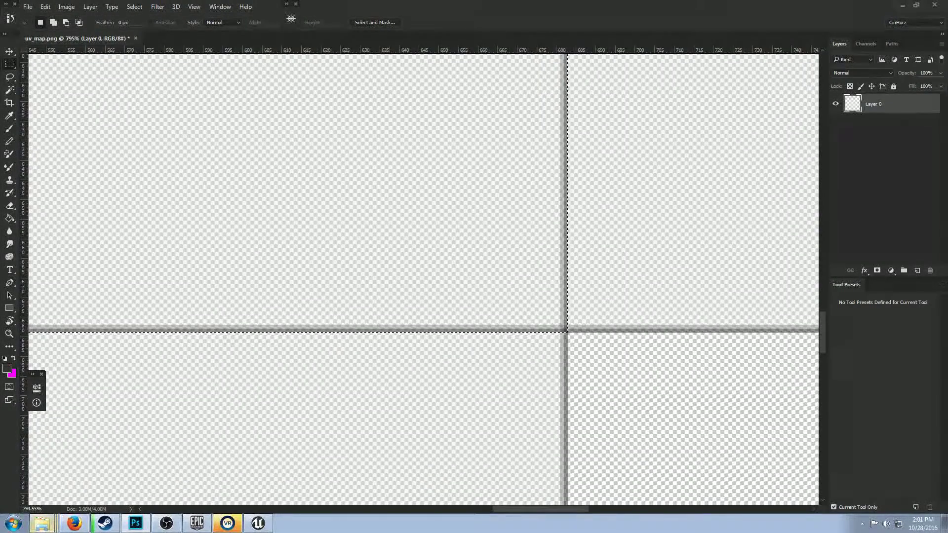
scroll(423, 279, "up", 2)
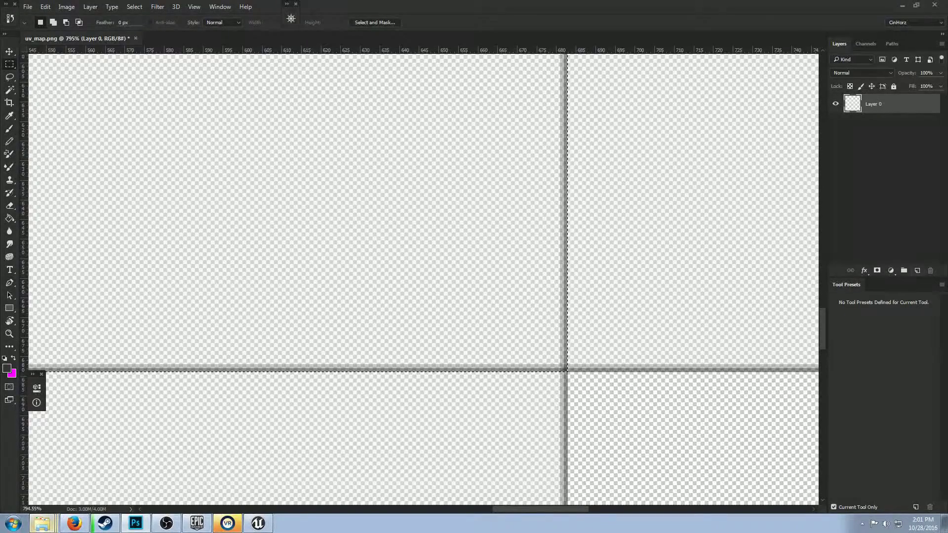
Add a new layer above the UV map layer and check the selection edges around the centre square
left_click(917, 270)
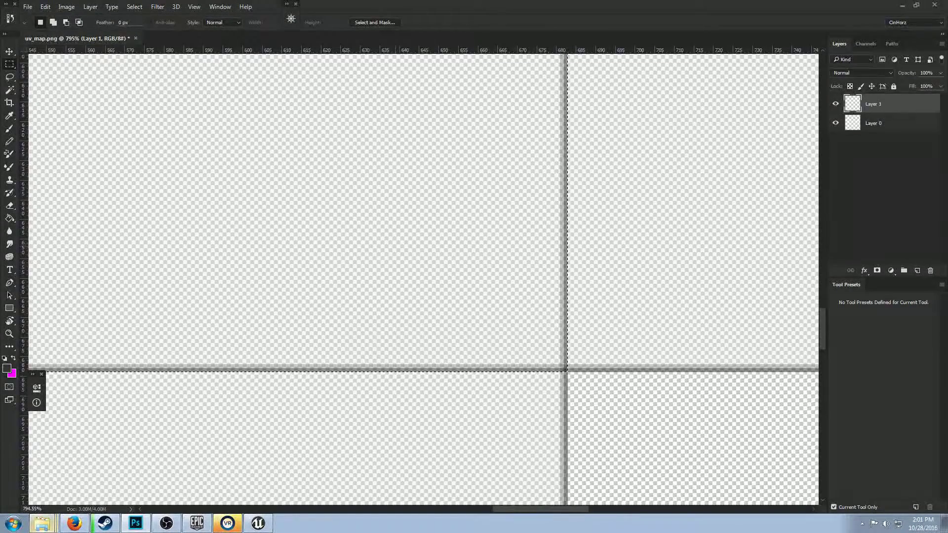
left_click_drag(274, 328, 728, 501)
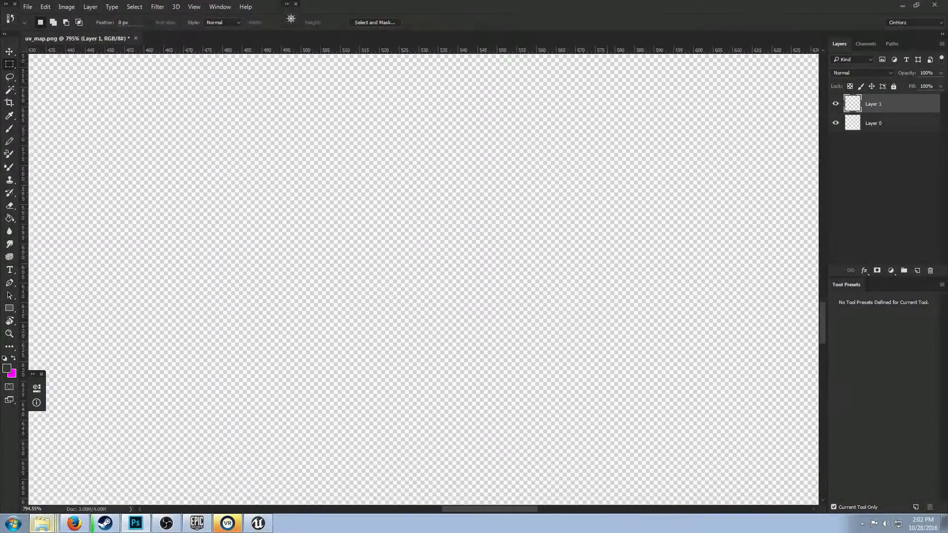
scroll(423, 279, "down", 6)
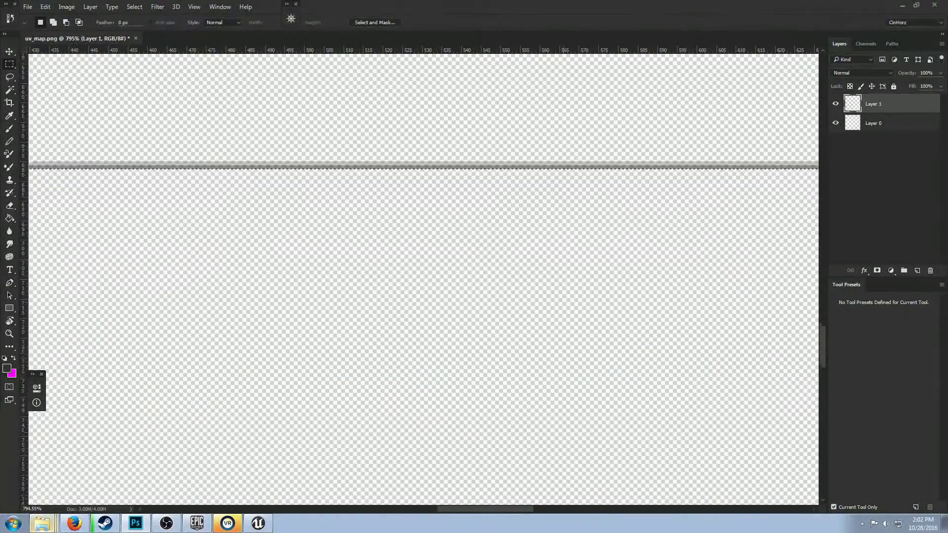
left_click_drag(564, 302, 469, 326)
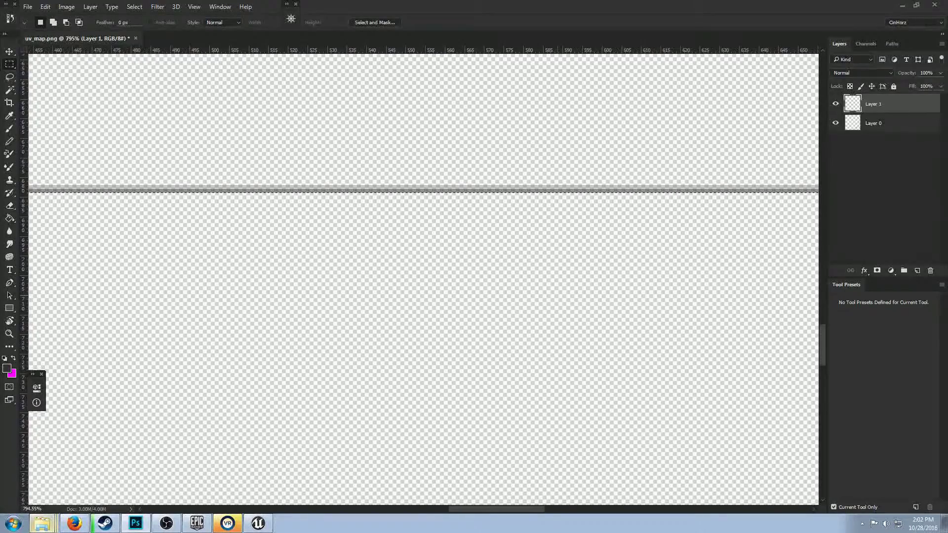
scroll(423, 279, "down", 5)
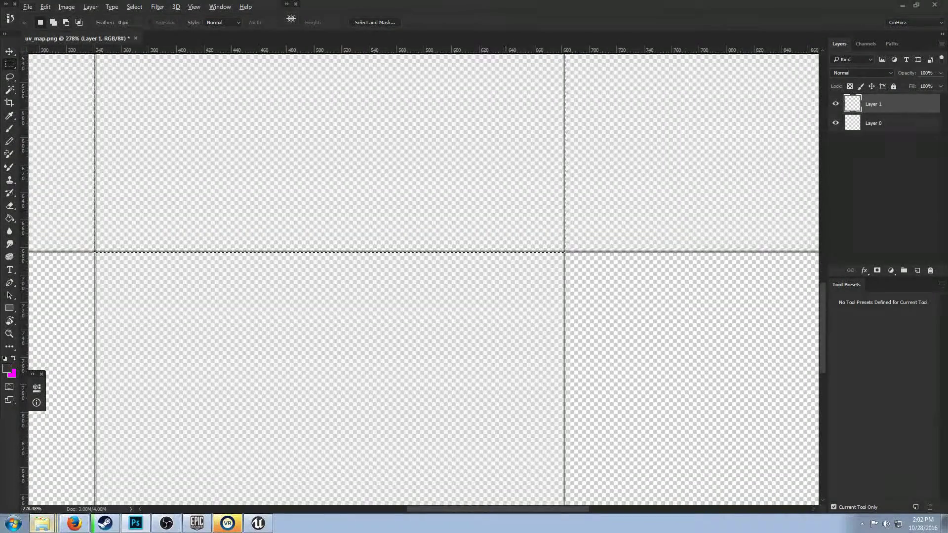
scroll(423, 279, "up", 6)
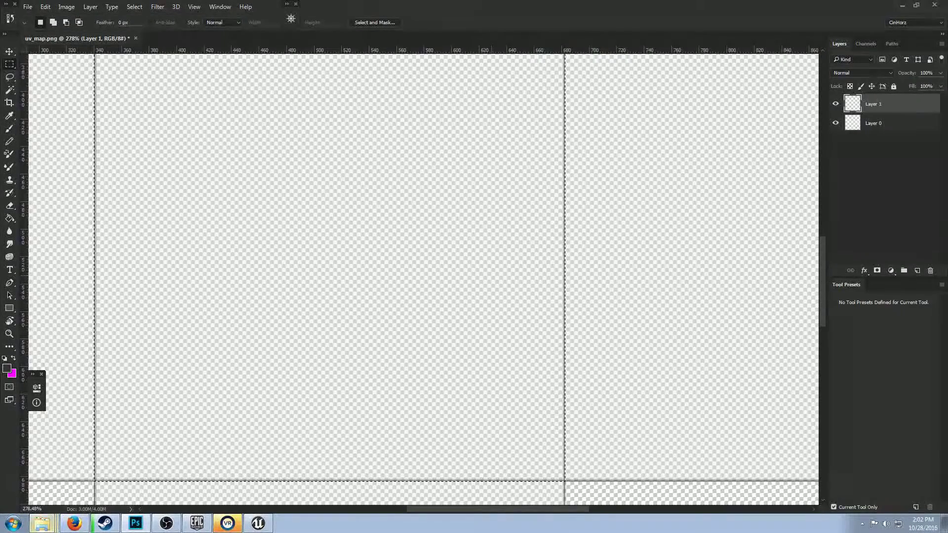
Fill the selected centre square on the new layer with the dark grey foreground colour
right_click(311, 276)
left_click(334, 418)
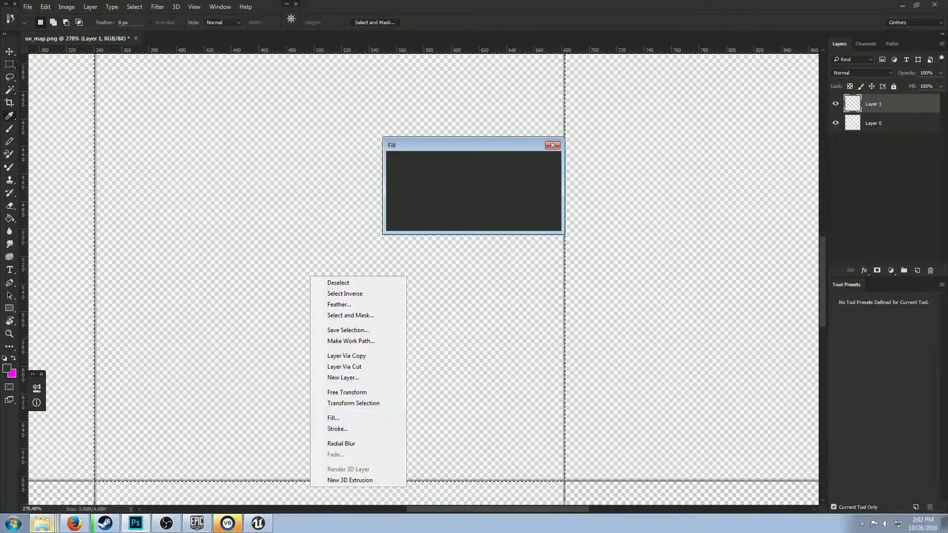
key("Return")
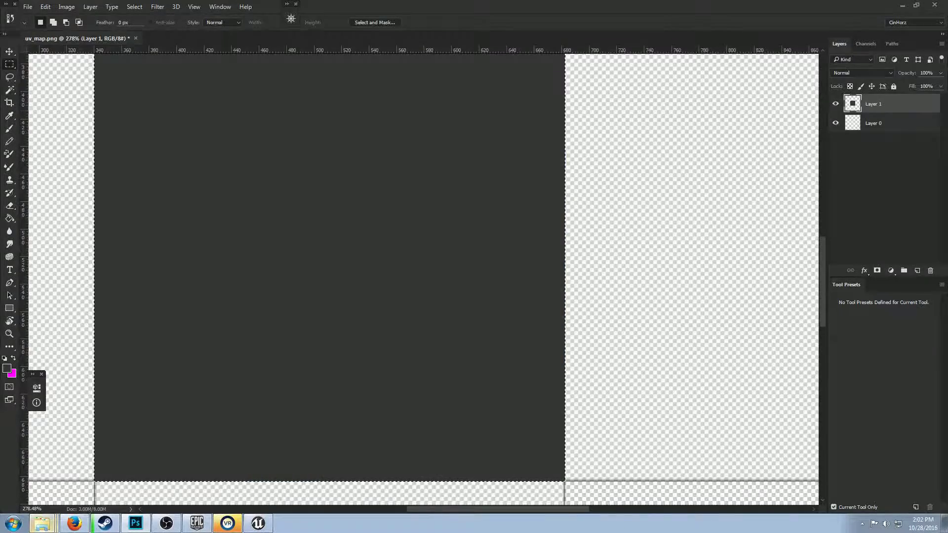
scroll(503, 170, "down", 6)
scroll(387, 185, "up", 3)
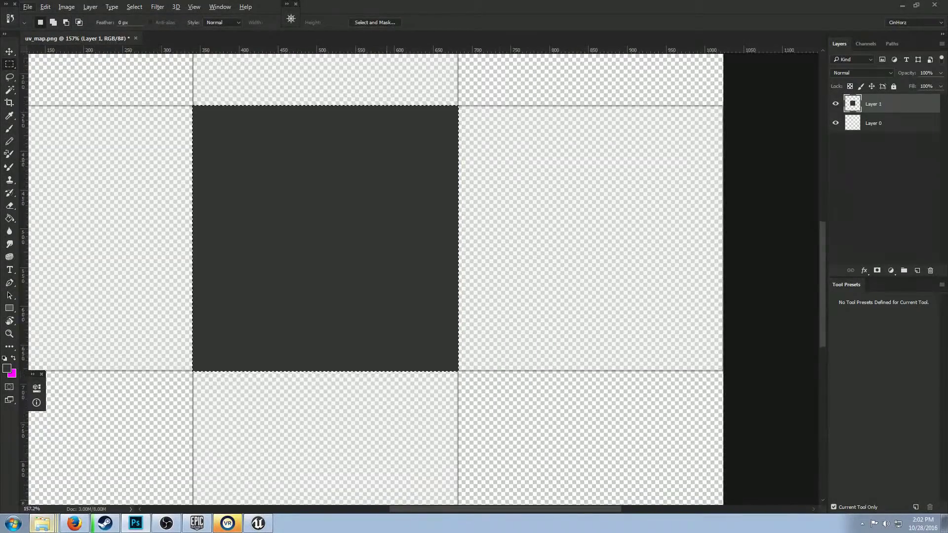
scroll(424, 276, "left", 4)
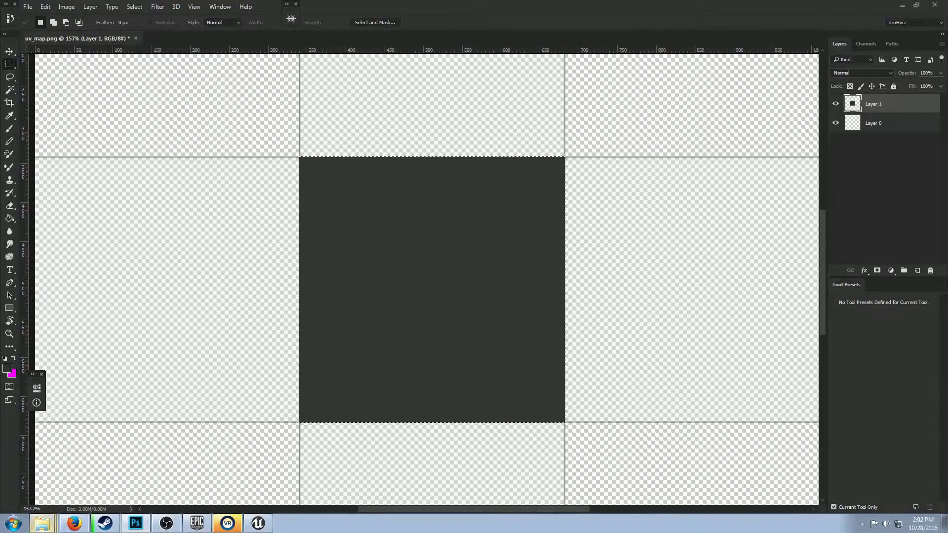
Add a new layer, hide Layer 1, and fill the selected centre square on the new layer with the dark grey foreground colour
left_click(917, 271)
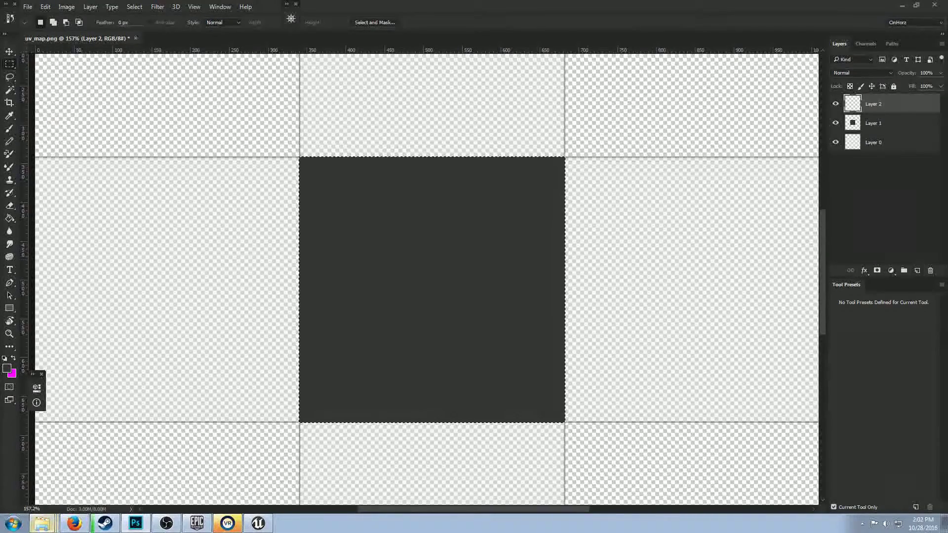
left_click(836, 123)
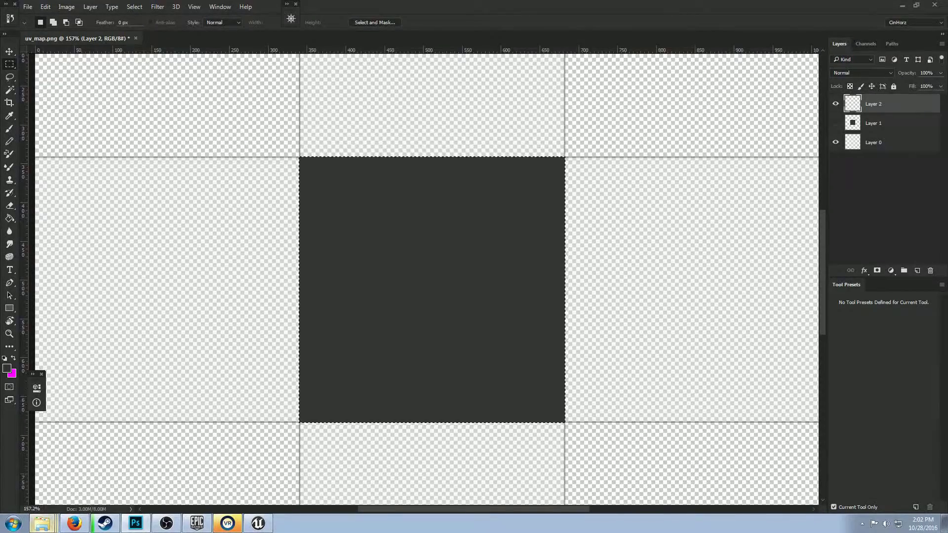
right_click(401, 295)
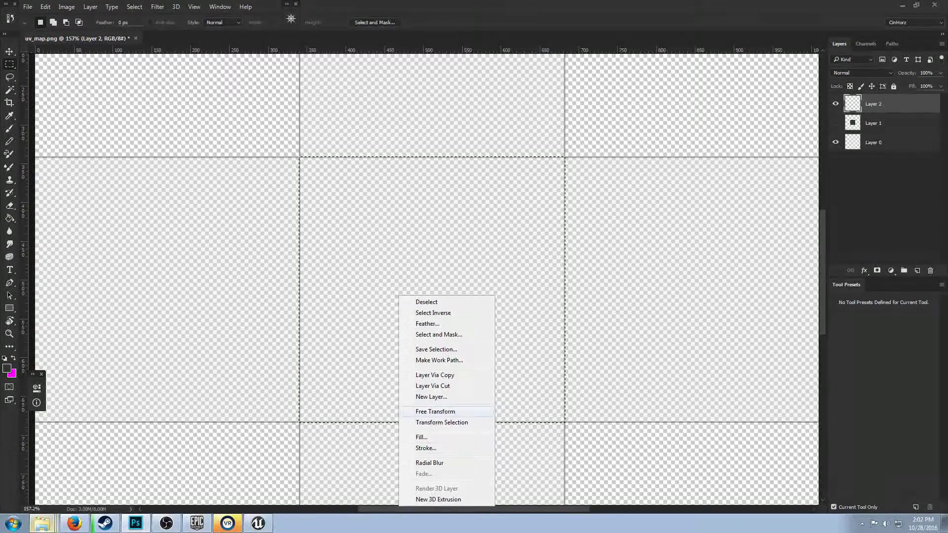
left_click(420, 435)
key("Return")
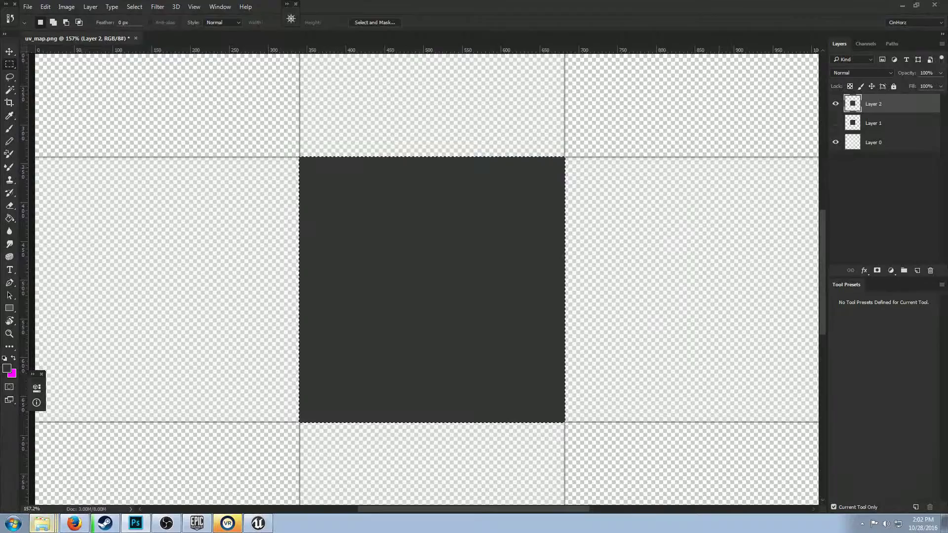
Move the selection onto the square above the centre and fill it with the dark grey foreground colour
scroll(426, 277, "up", 3)
scroll(427, 276, "up", 4)
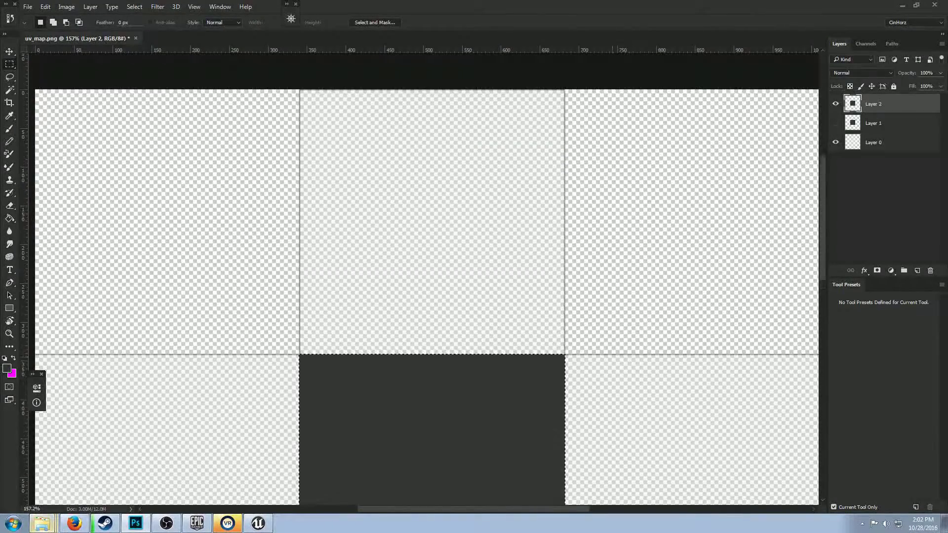
left_click_drag(432, 430, 432, 165)
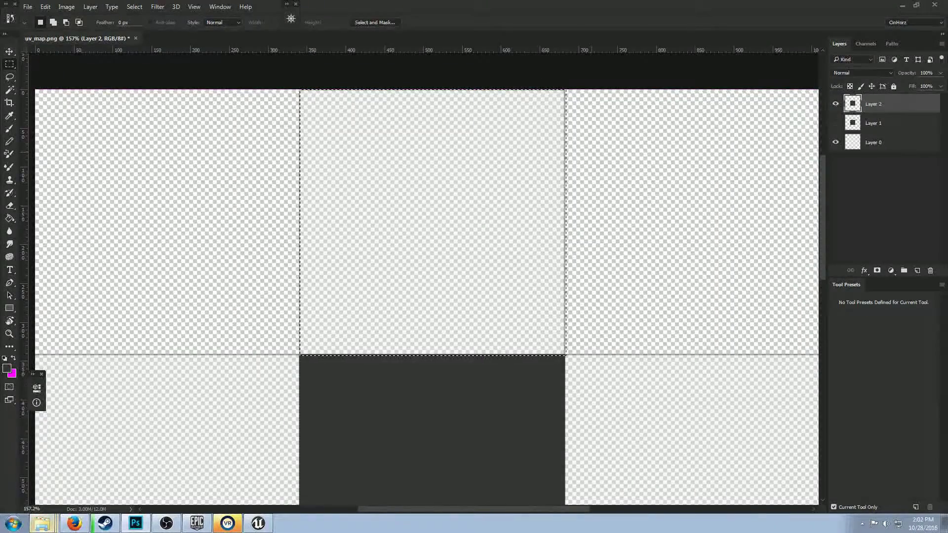
right_click(408, 152)
left_click(434, 292)
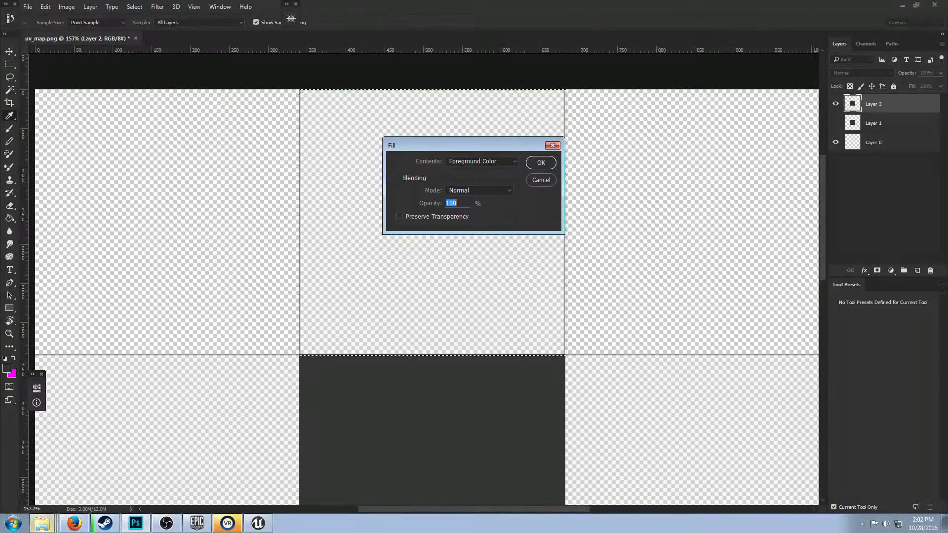
key("Return")
Move the selection onto the square to the right of the centre, align it with the outline, and fill it with dark grey
scroll(427, 277, "down", 3)
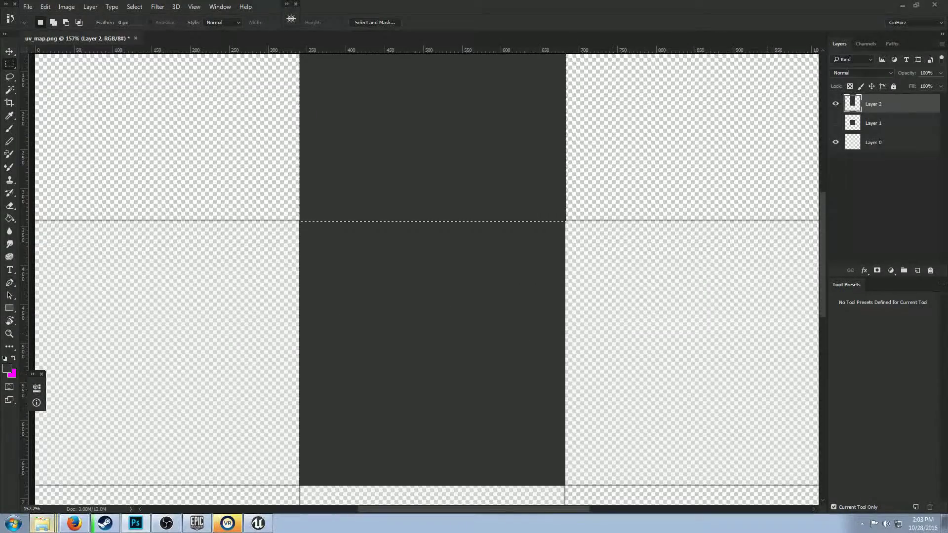
left_click_drag(414, 175, 670, 429)
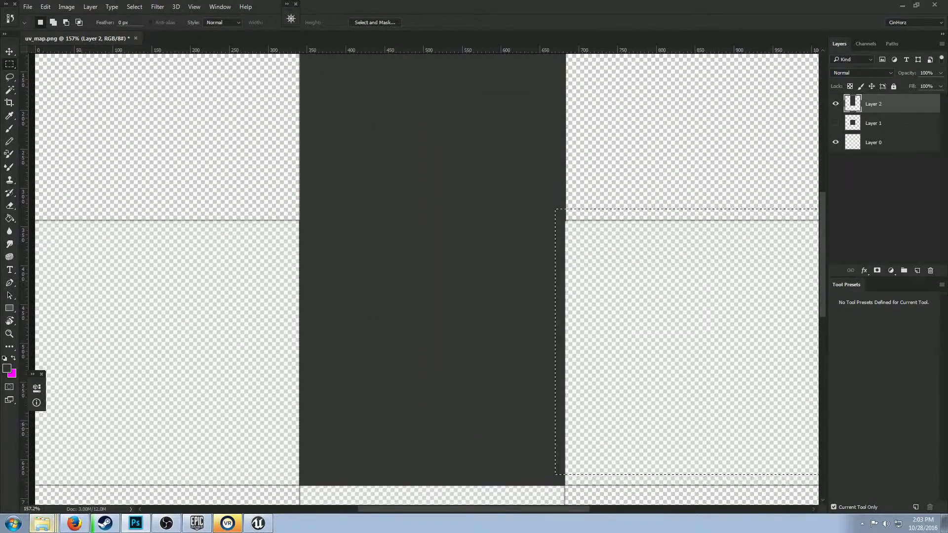
left_click_drag(572, 462, 582, 473)
right_click(757, 184)
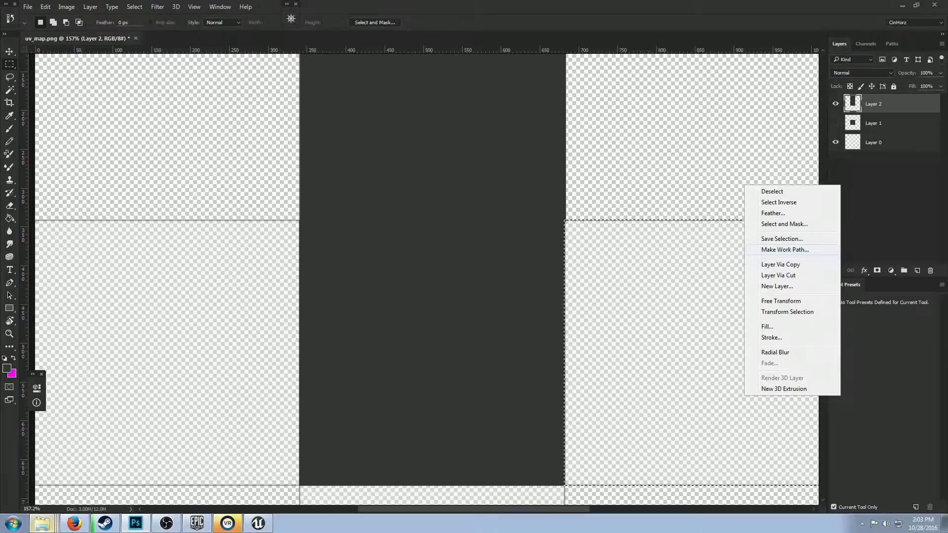
left_click(782, 334)
key("Return")
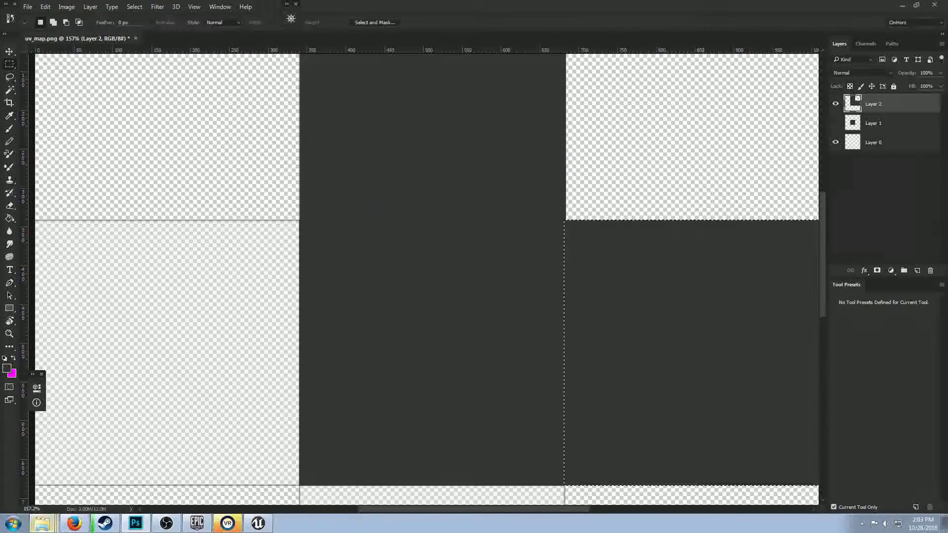
Move the selection onto the square to the left of the centre and fill it with the dark grey foreground colour
scroll(678, 287, "down", 1)
left_click_drag(677, 287, 147, 288)
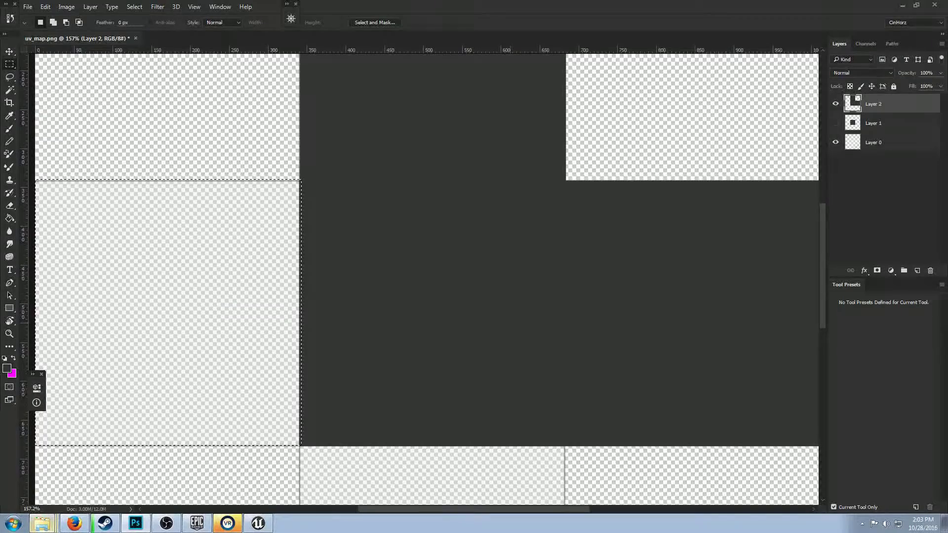
right_click(329, 111)
key("Escape")
right_click(150, 299)
left_click(173, 441)
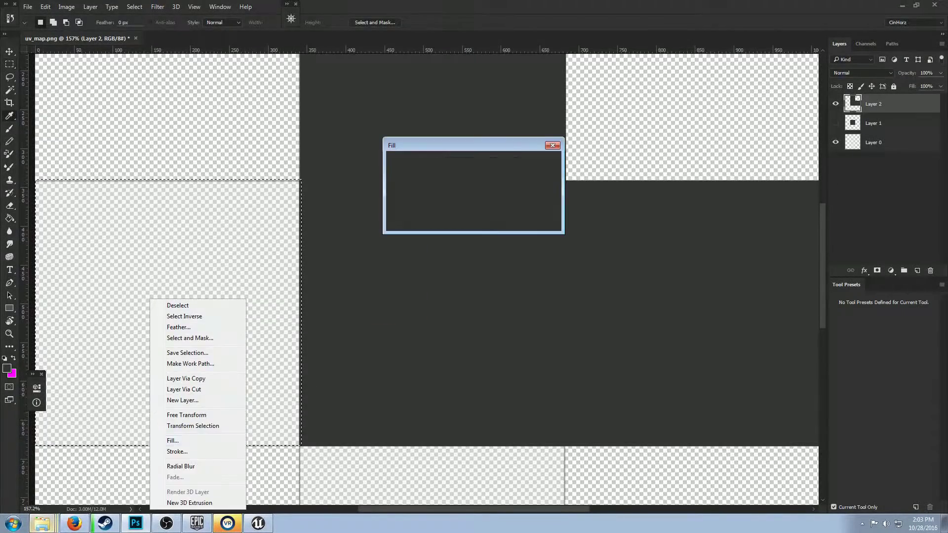
key("Return")
Move the selection onto the square below the centre, align it with the outline, and fill it with dark grey
scroll(425, 276, "left", 5)
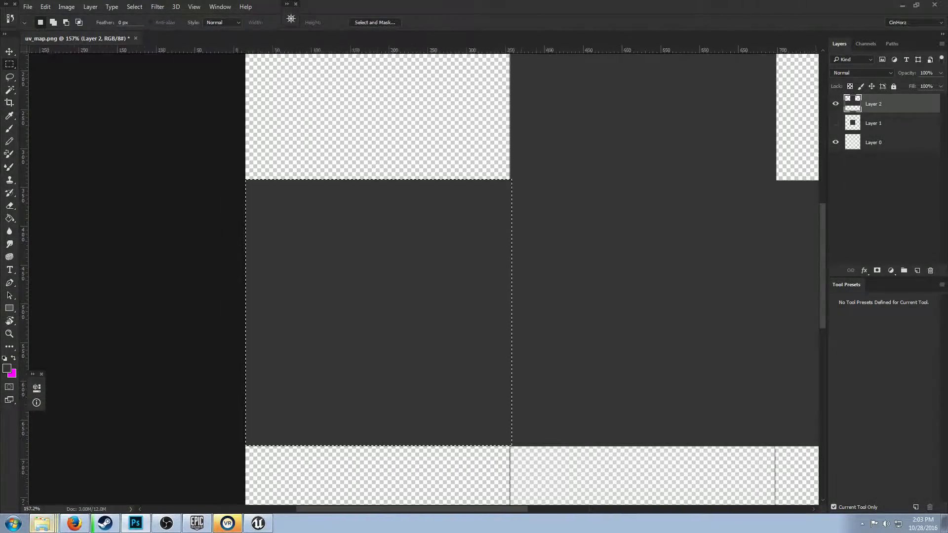
scroll(424, 276, "right", 4)
scroll(424, 277, "down", 2)
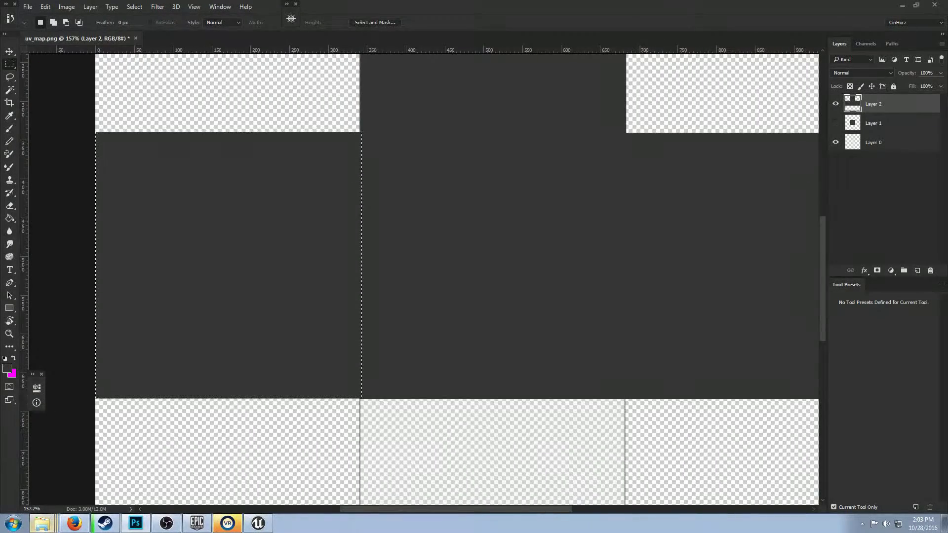
scroll(424, 276, "right", 5)
scroll(425, 277, "left", 1)
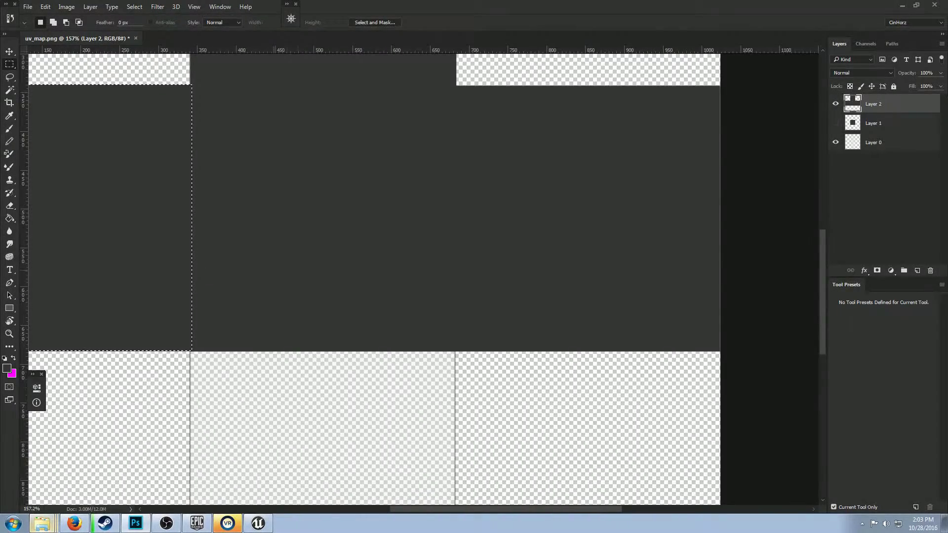
left_click_drag(149, 271, 419, 382)
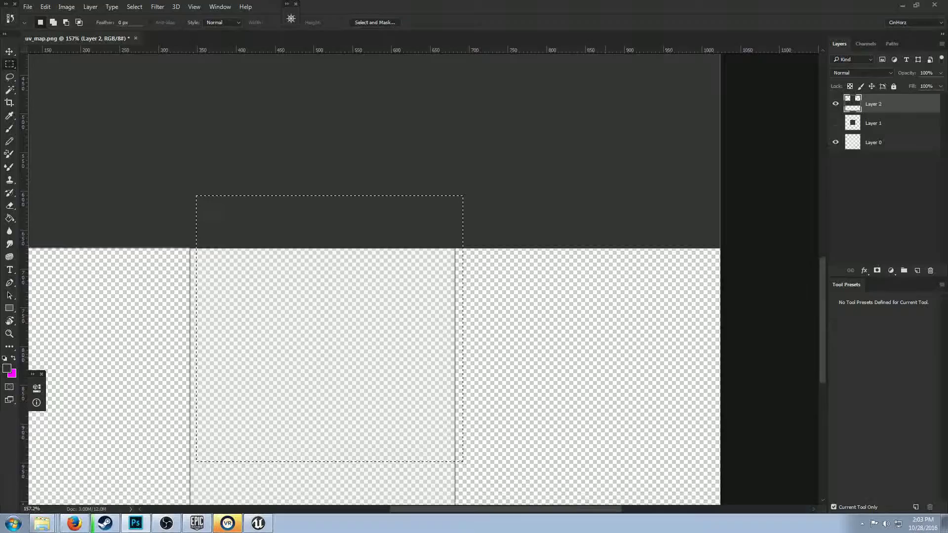
scroll(419, 232, "down", 2)
left_click_drag(423, 193, 417, 242)
right_click(381, 294)
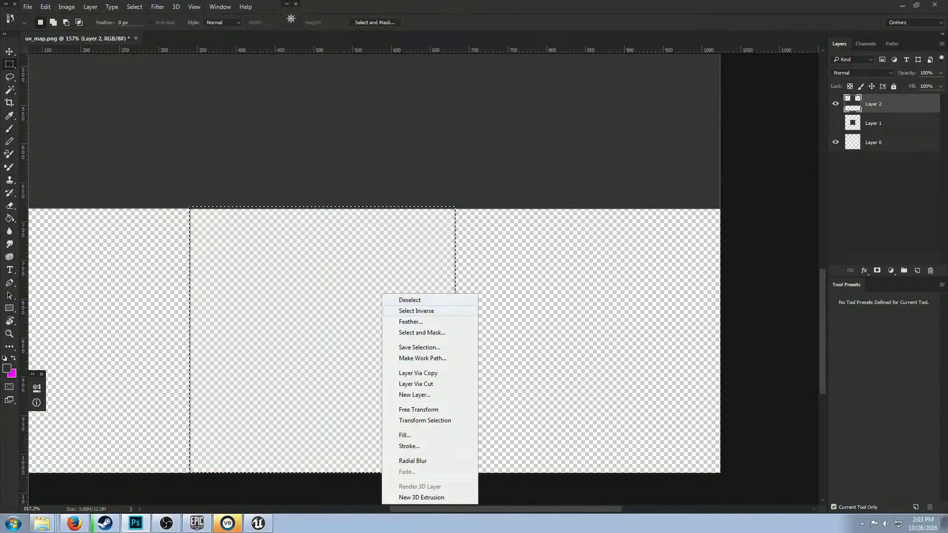
left_click(404, 435)
key("Return")
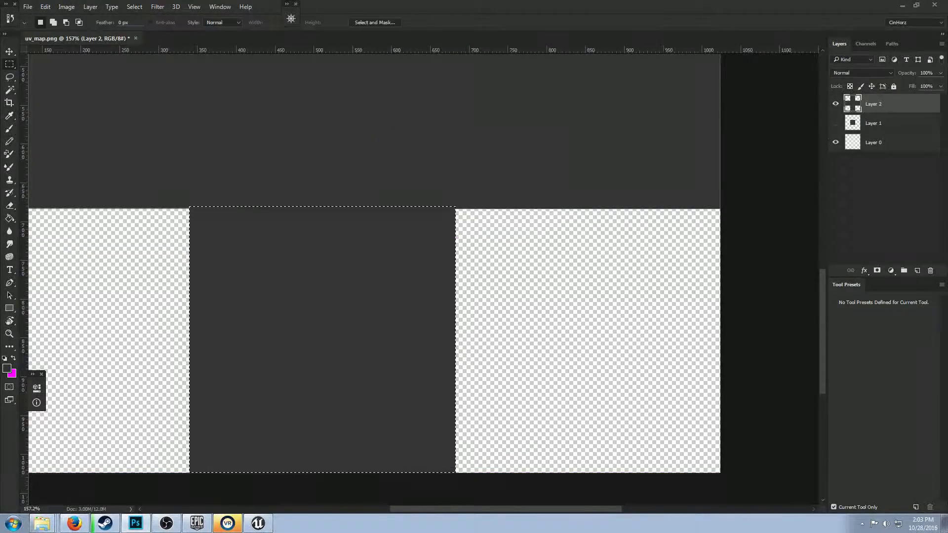
Clear the selection and look over the dark grey cross of cube faces
scroll(375, 277, "down", 12)
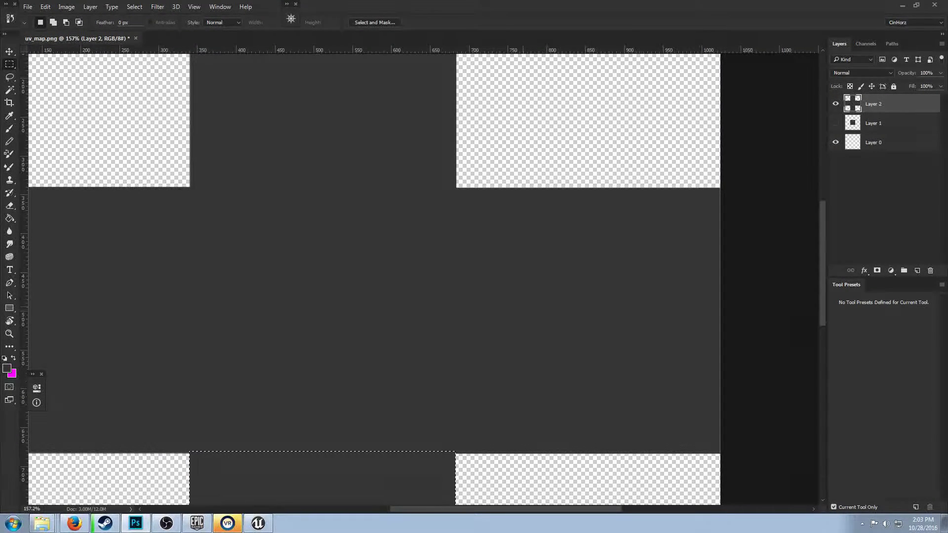
key("ctrl+d")
scroll(411, 279, "down", 5)
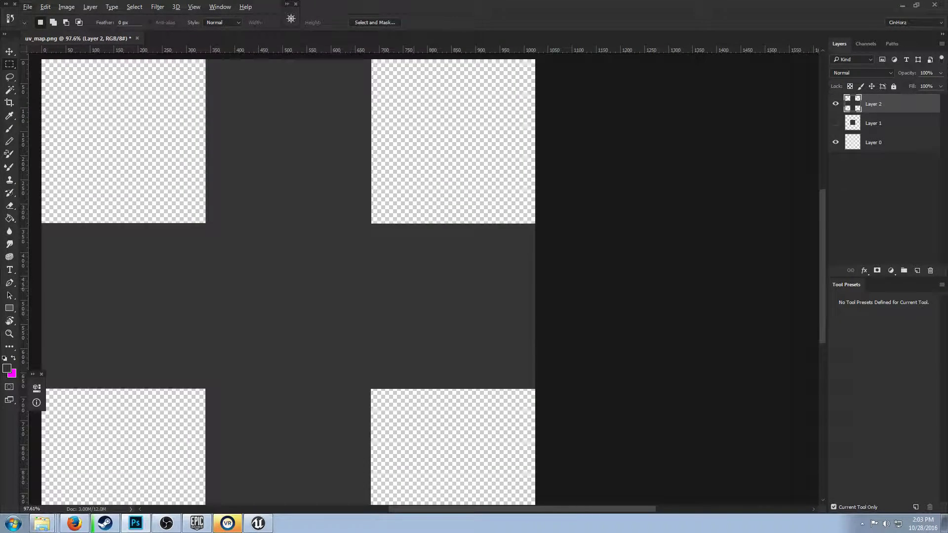
left_click_drag(433, 299, 572, 268)
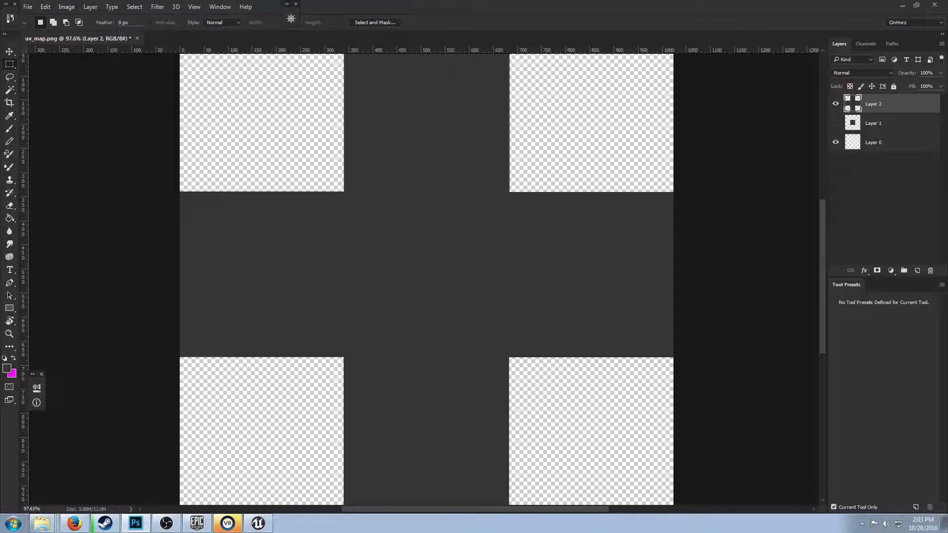
scroll(427, 279, "up", 2)
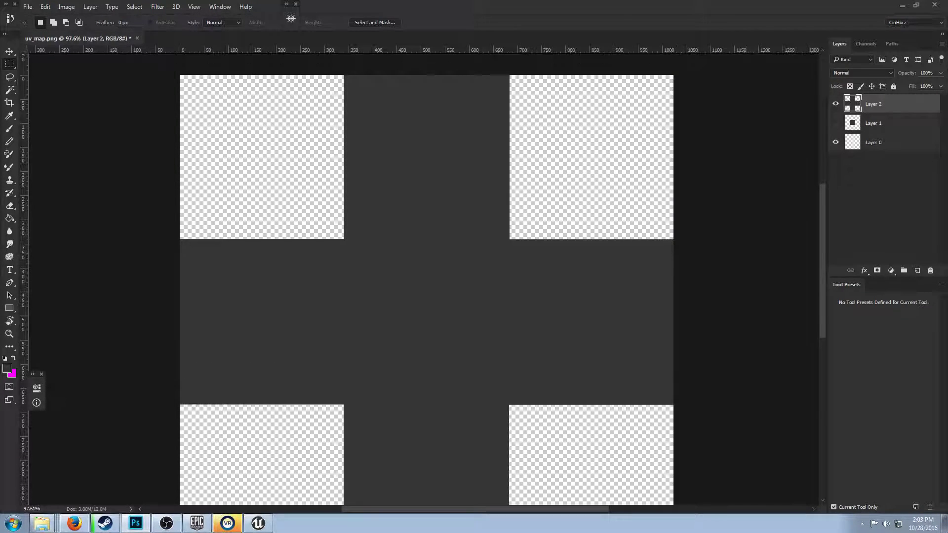
On a new top layer, load Layer 1's centre square as the selection and fill it with magenta as the foreground colour
key("ctrl+shift+alt+n")
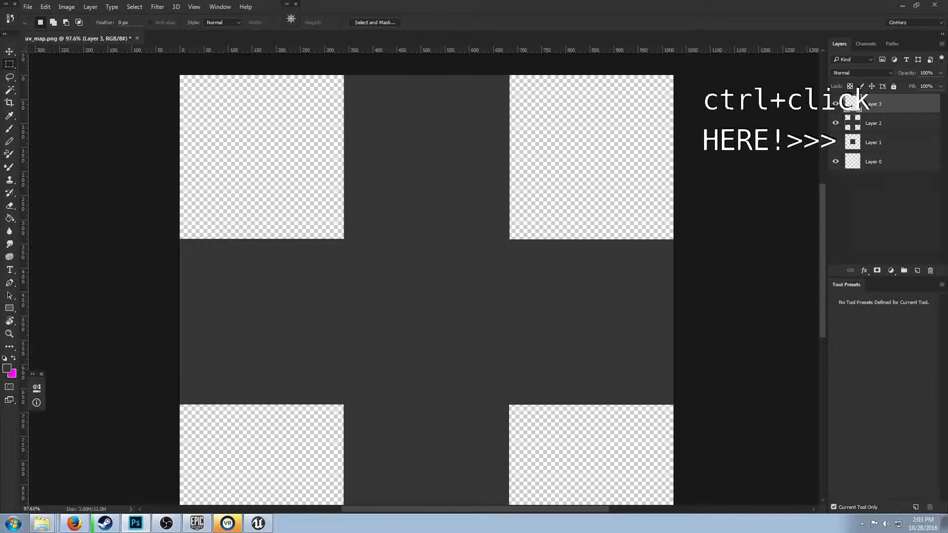
left_click(858, 102, "ctrl")
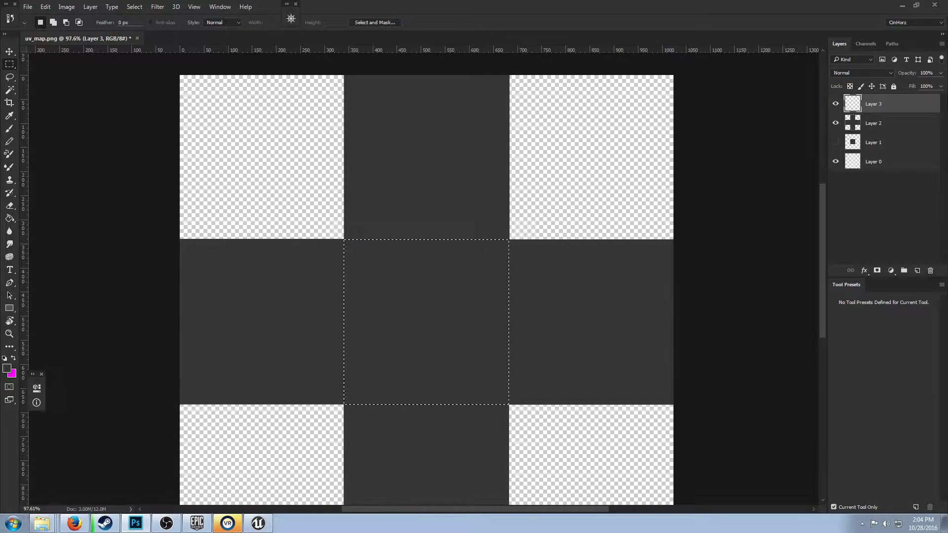
key("x")
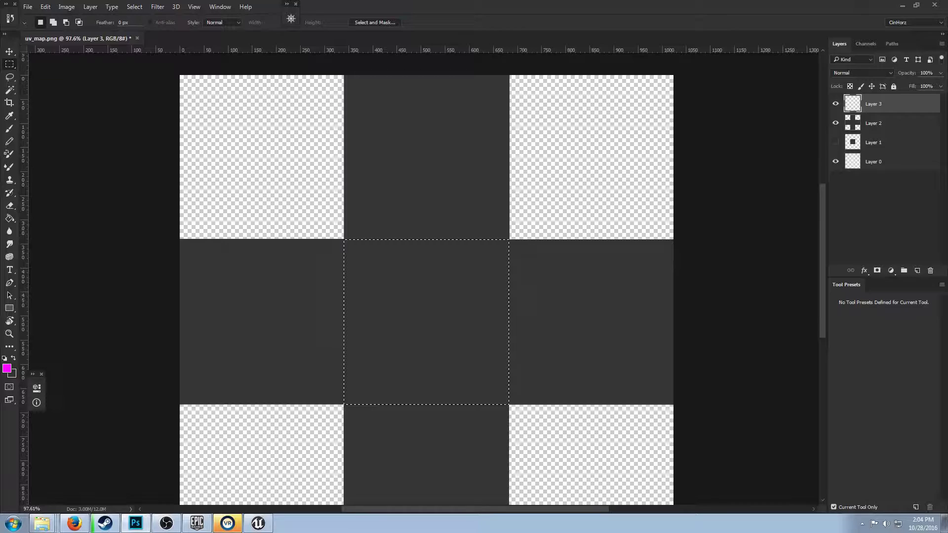
right_click(397, 301)
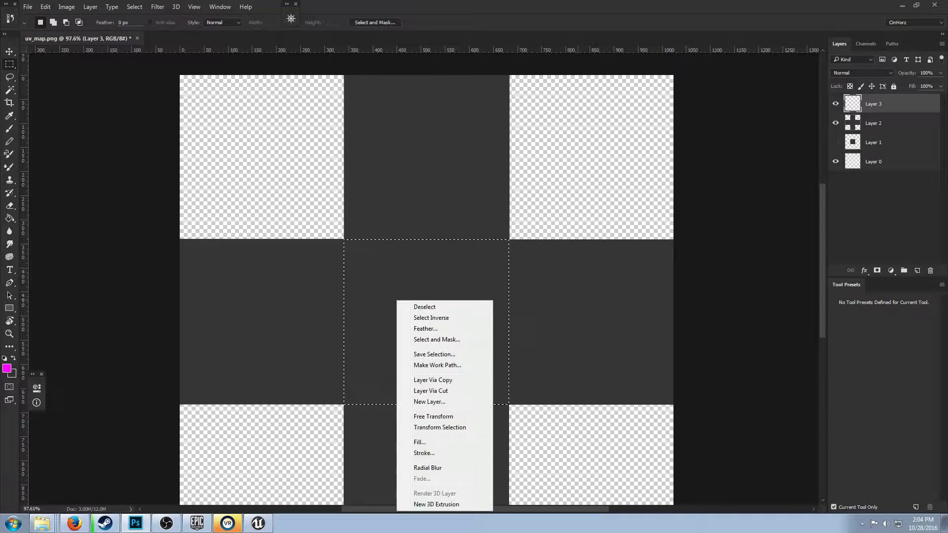
left_click(419, 442)
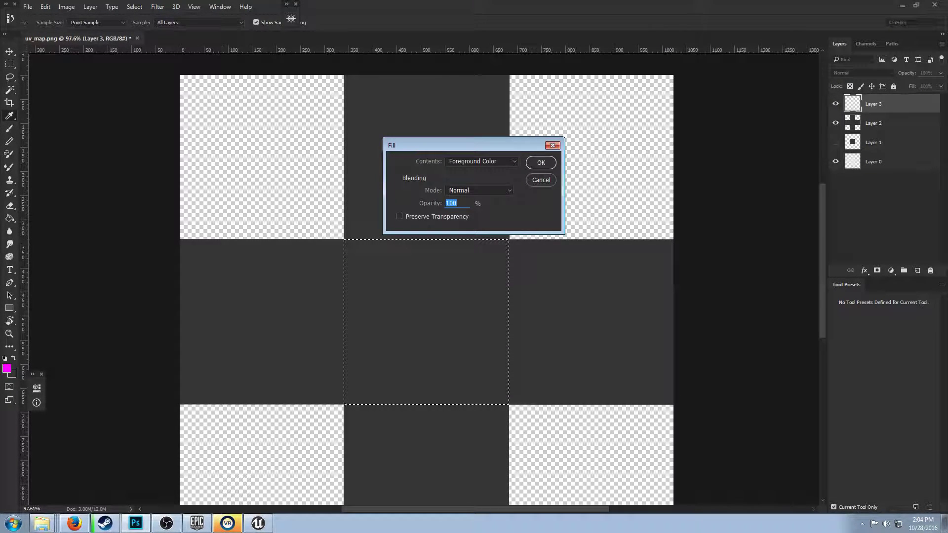
key("Return")
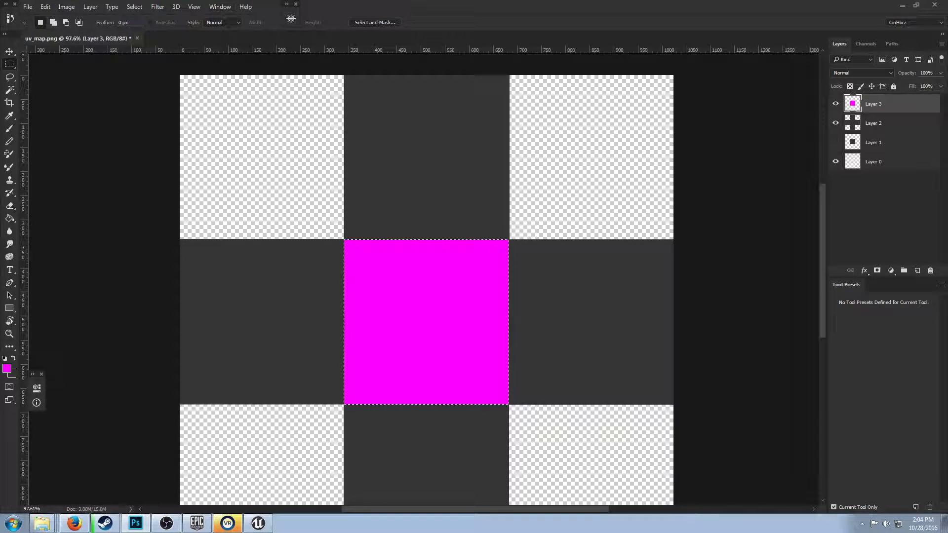
Scale the selection to 98% in width and height, and delete the magenta inside it to leave a thin border around the centre square
left_click(134, 7)
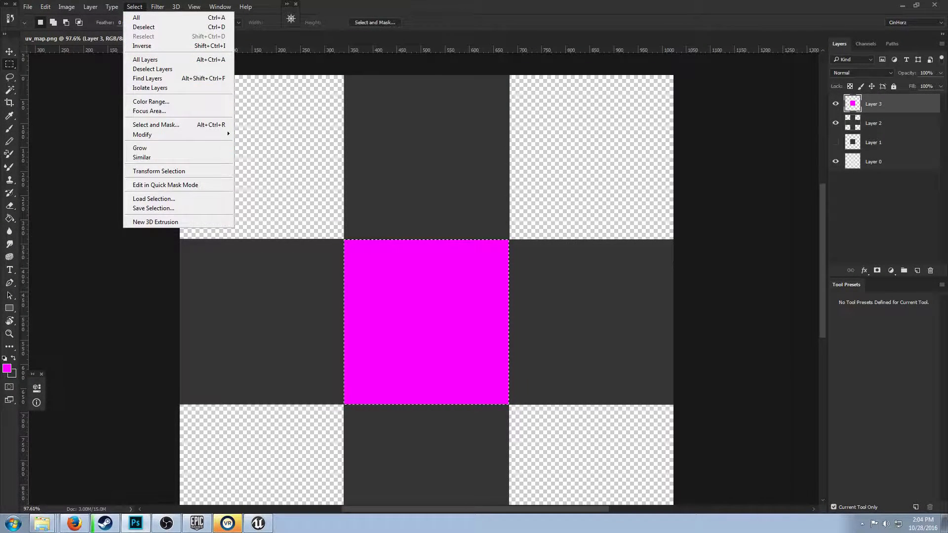
left_click(158, 170)
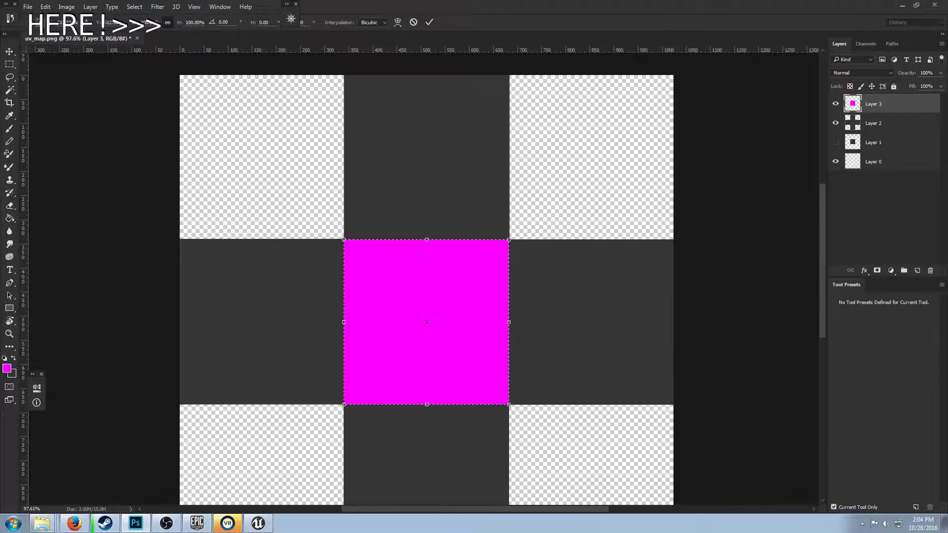
left_click(154, 22)
type("98")
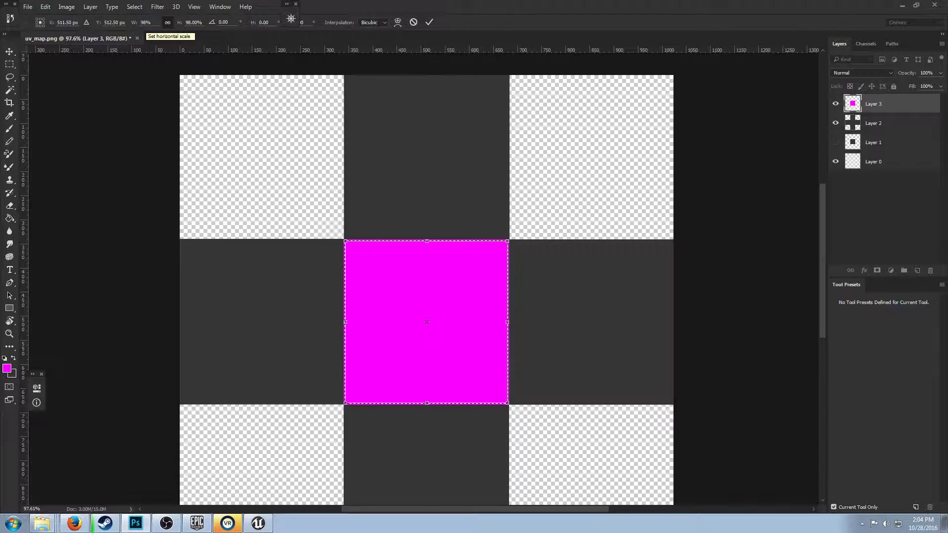
left_click(429, 22)
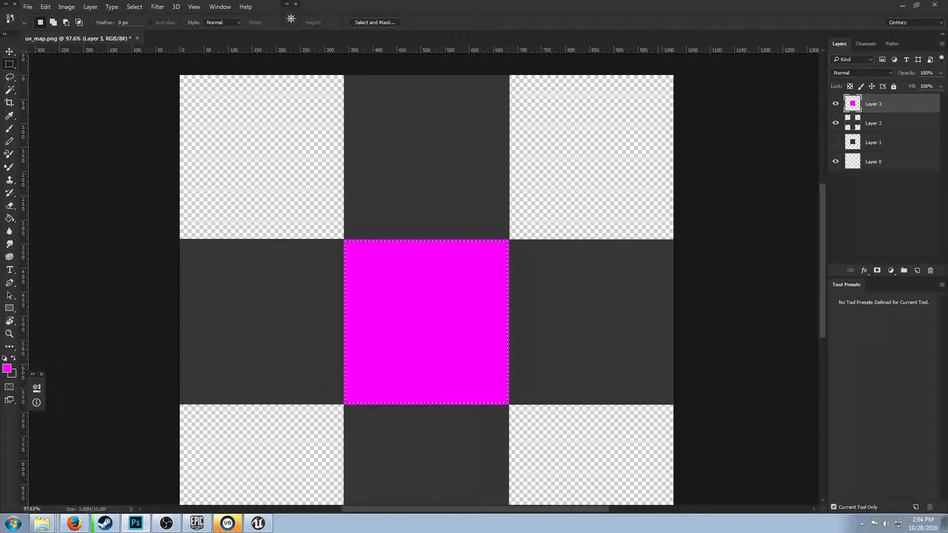
key("Delete")
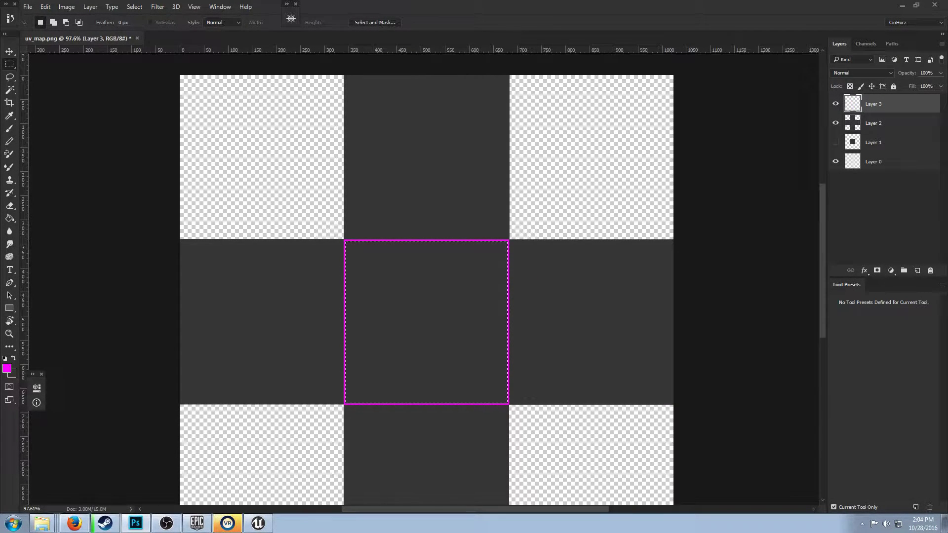
scroll(426, 289, "up", 2)
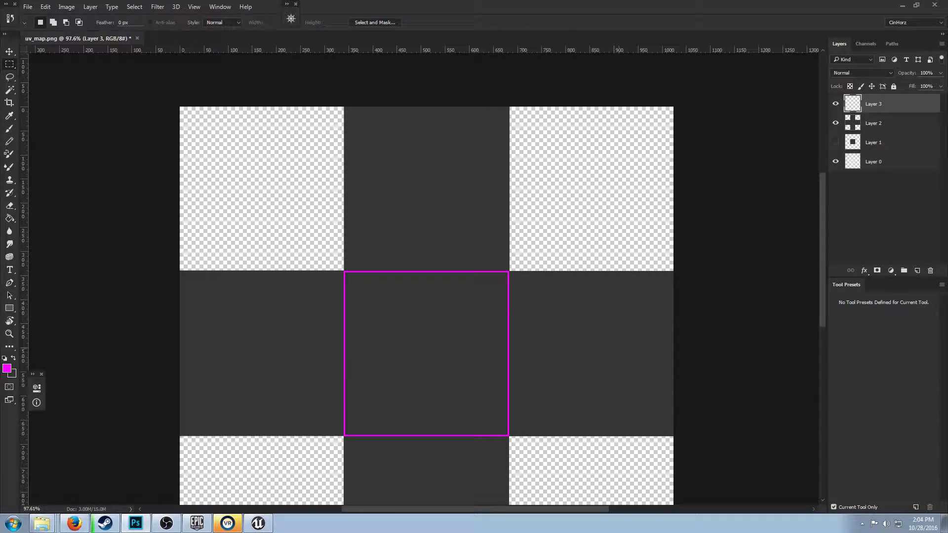
Make three duplicates of Layer 3, the magenta border around the centre square
scroll(428, 346, "up", 3)
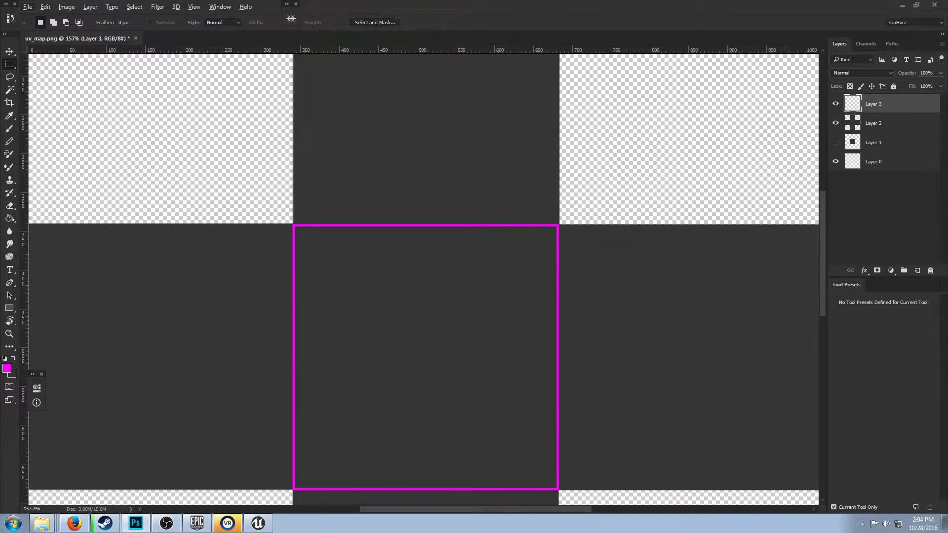
scroll(424, 279, "down", 2)
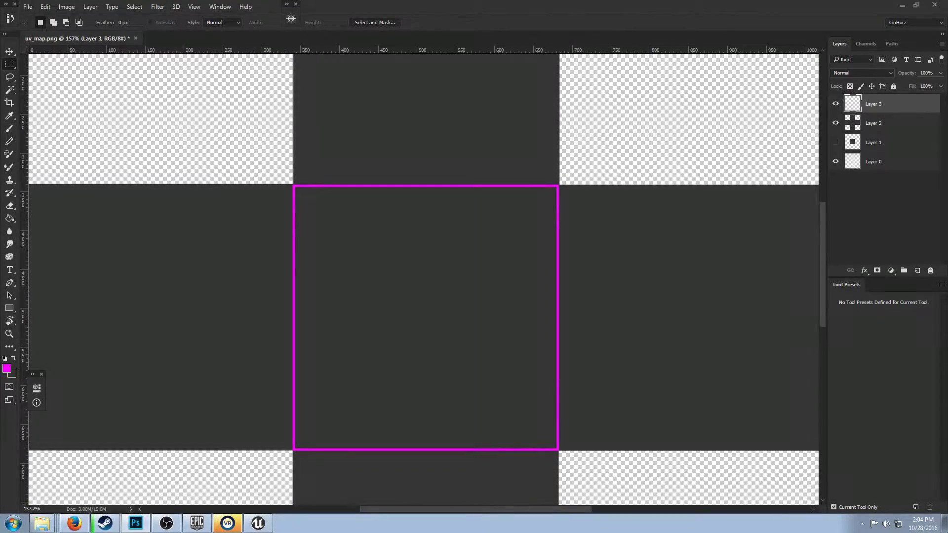
left_click_drag(873, 104, 917, 271)
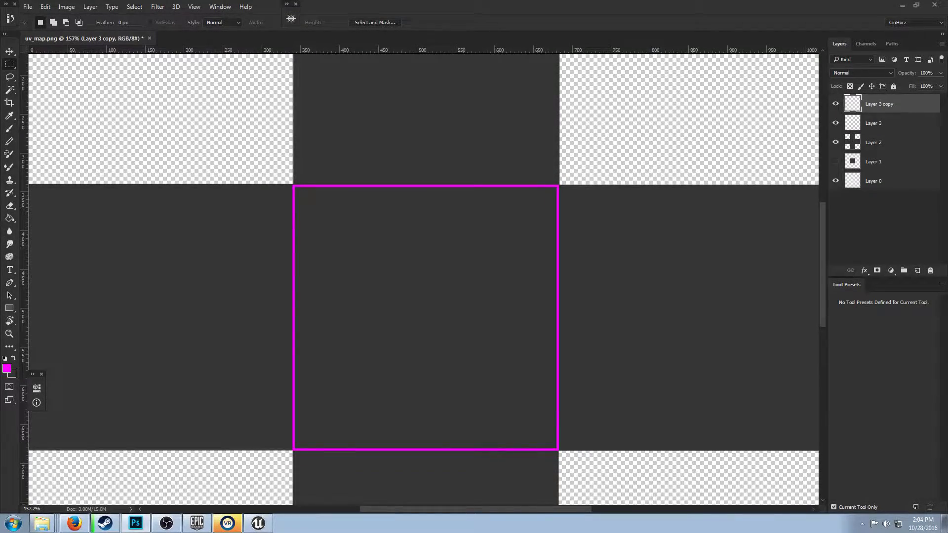
left_click(873, 123, "shift")
left_click_drag(873, 123, 917, 270)
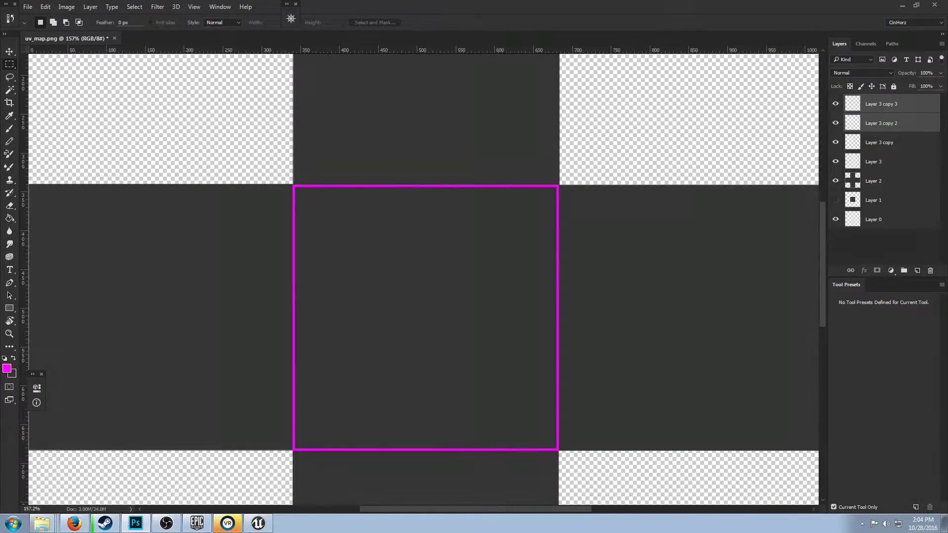
Move Layer 3 copy's border onto the face right of the centre and Layer 3 copy 2's border onto the face to its left
left_click(873, 162)
left_click(879, 142)
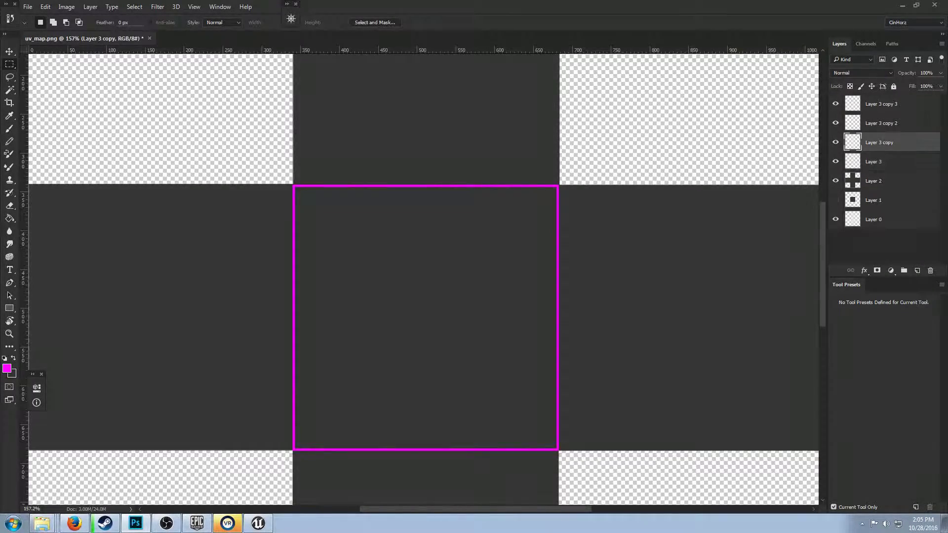
key("v")
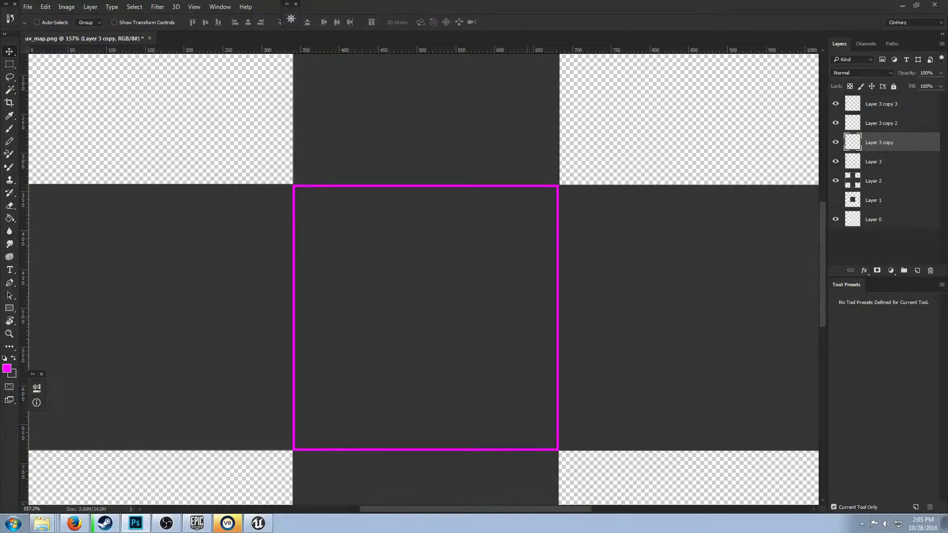
left_click_drag(531, 349, 798, 348)
left_click(882, 123)
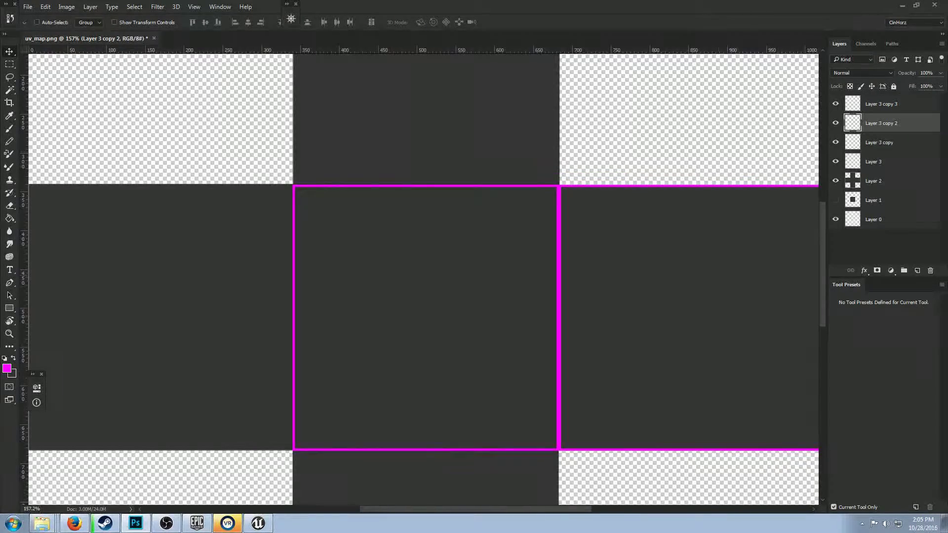
left_click_drag(698, 312, 432, 310)
Move Layer 3 copy 3's magenta border up onto the face above the centre and align it with that face's edges
left_click(882, 104)
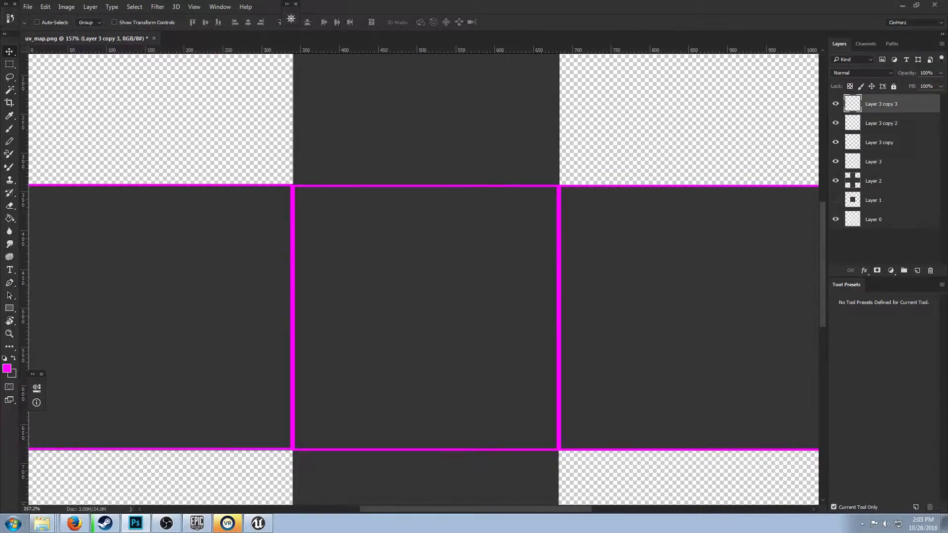
left_click_drag(631, 437, 631, 149)
left_click_drag(425, 28, 424, 51)
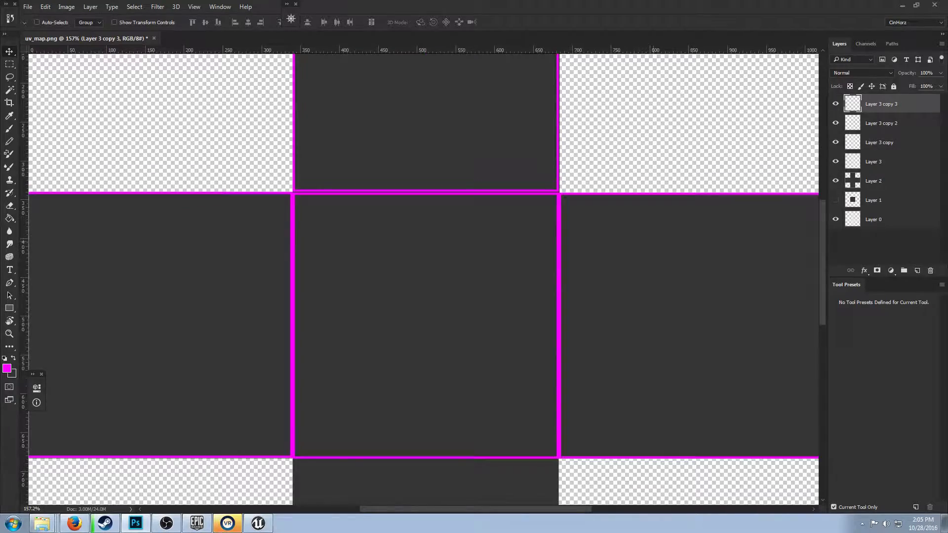
scroll(424, 286, "down", 2)
scroll(425, 279, "down", 2)
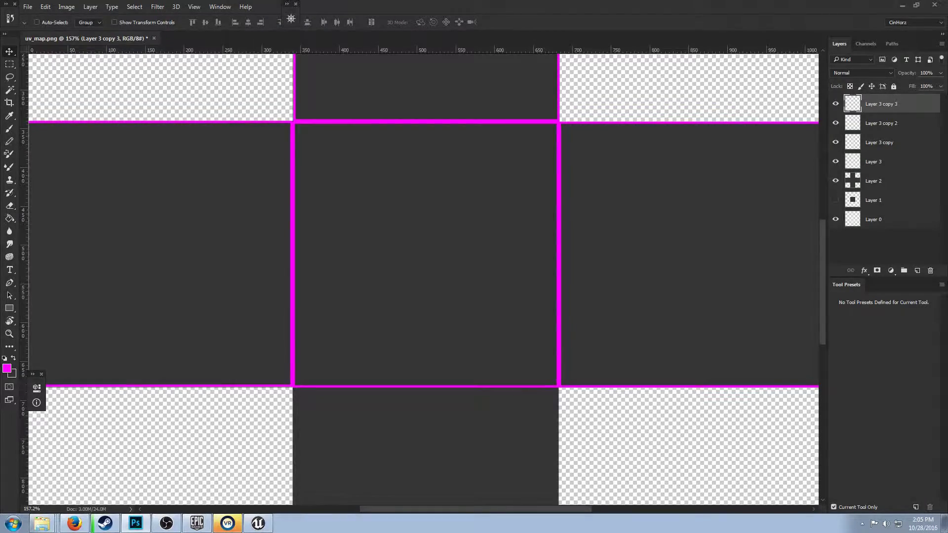
Toggle the visibility of the three Layer 3 copies to check which face each border covers
left_click(881, 123)
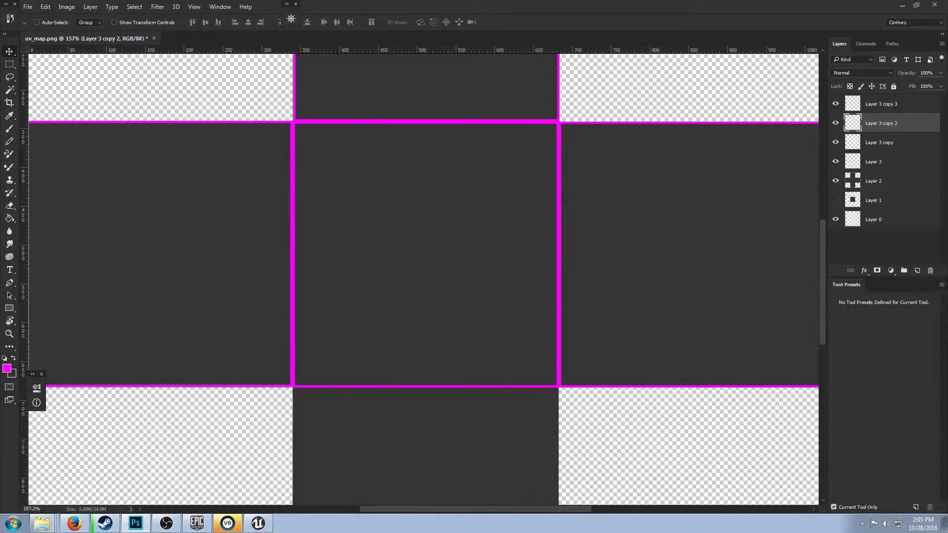
scroll(424, 279, "down", 3)
left_click(879, 143)
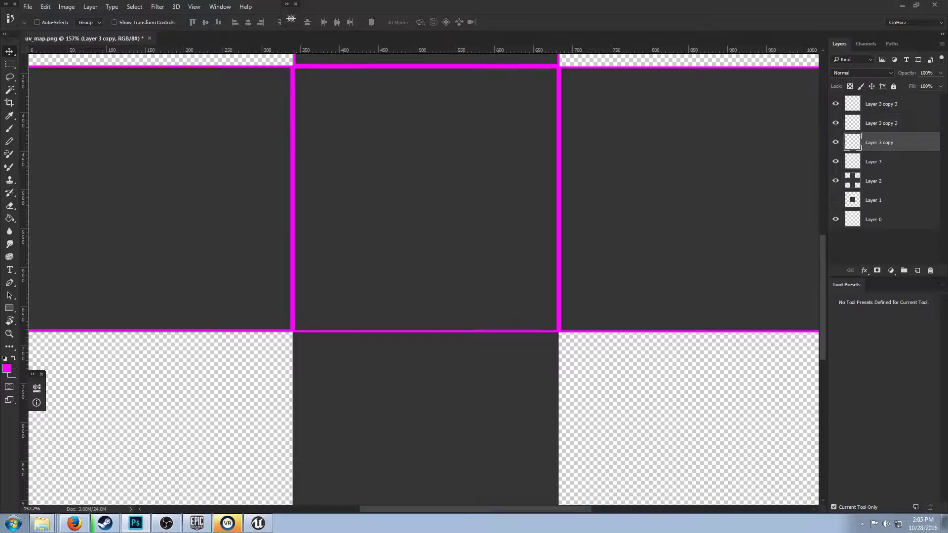
left_click(835, 143)
left_click(835, 142)
left_click(835, 123)
left_click(836, 123)
left_click(835, 104)
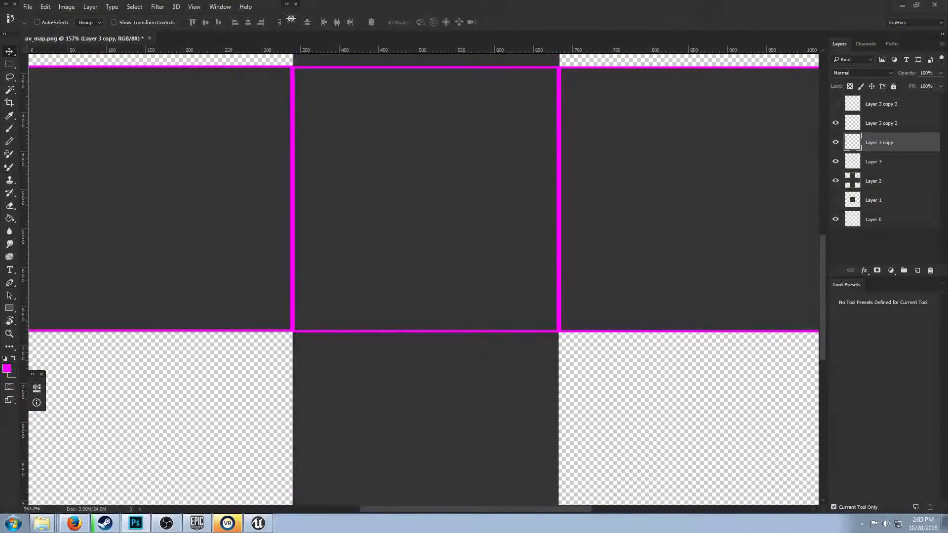
left_click(836, 104)
Duplicate Layer 3 again, move the copy onto the face below the centre, and nudge it up against the centre border
left_click(874, 161)
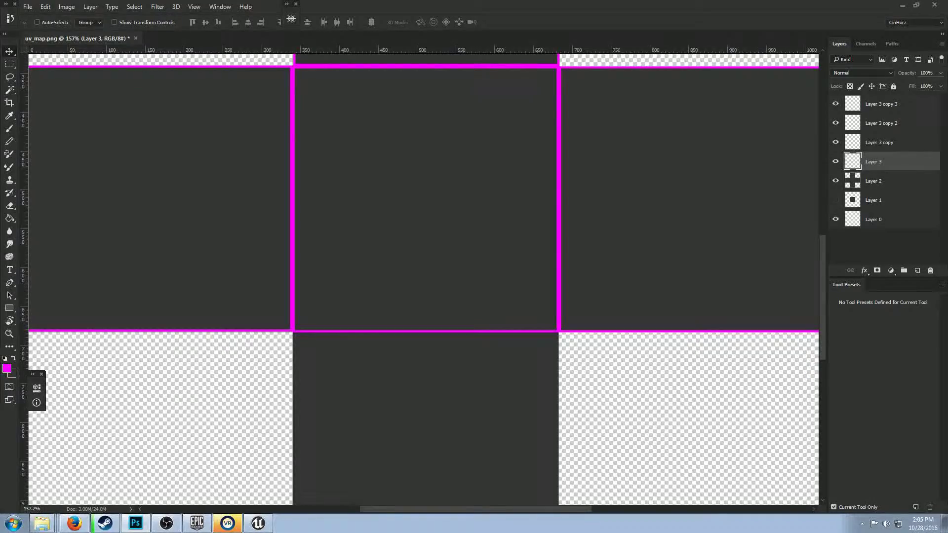
key("ctrl+j")
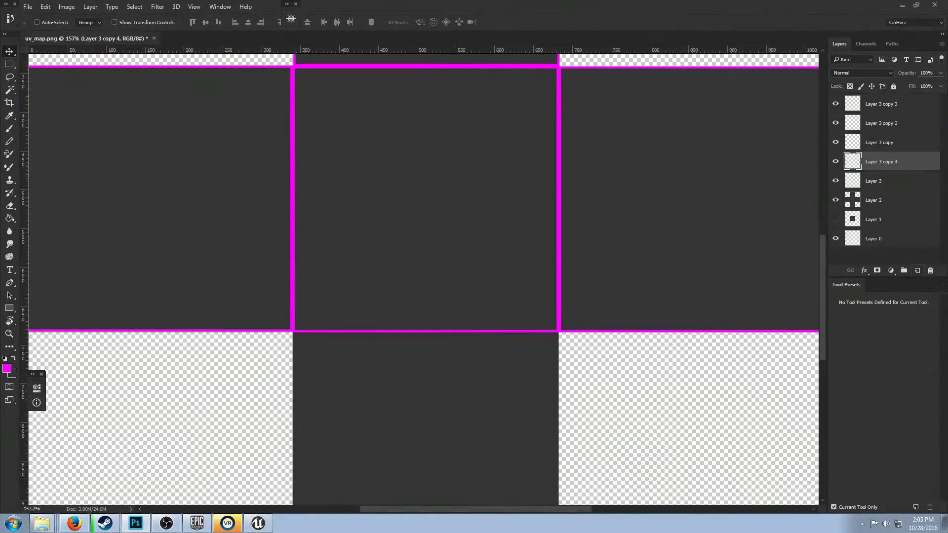
left_click_drag(664, 150, 664, 415)
scroll(660, 340, "down", 6)
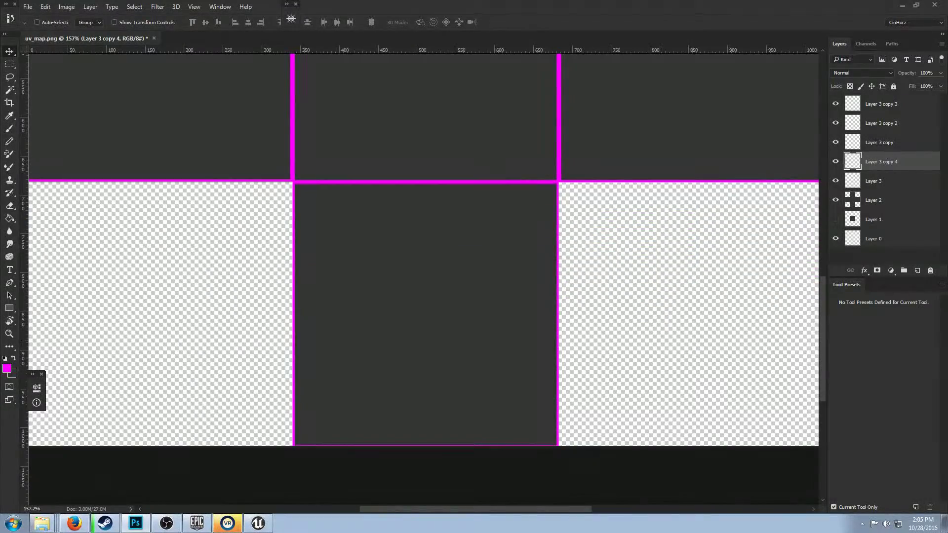
key("Up")
key("Up")
Examine the magenta borders along the cross and compare their thickness where the upper, centre and lower faces meet
scroll(424, 279, "up", 10)
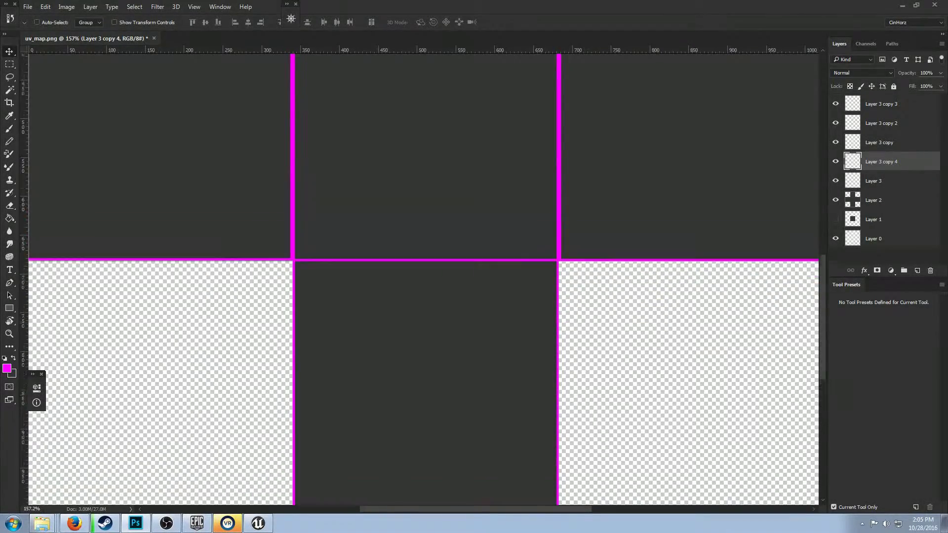
scroll(423, 279, "up", 5)
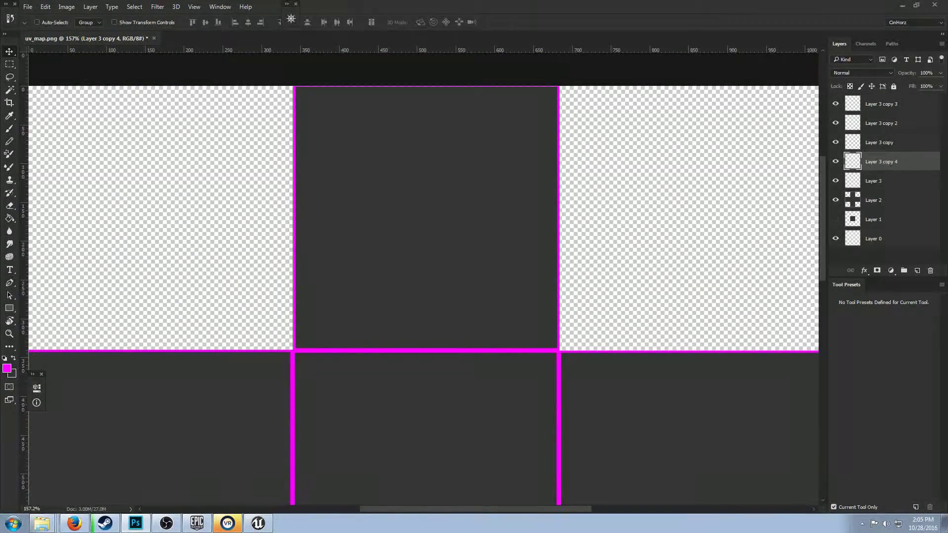
left_click(558, 307, "ctrl")
left_click(560, 369, "ctrl")
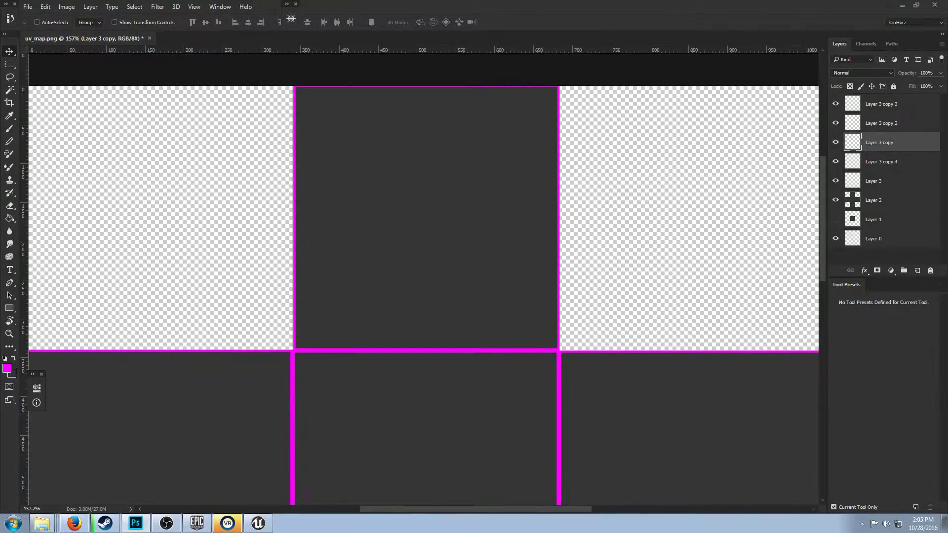
key("alt+bracketleft")
key("alt+bracketleft")
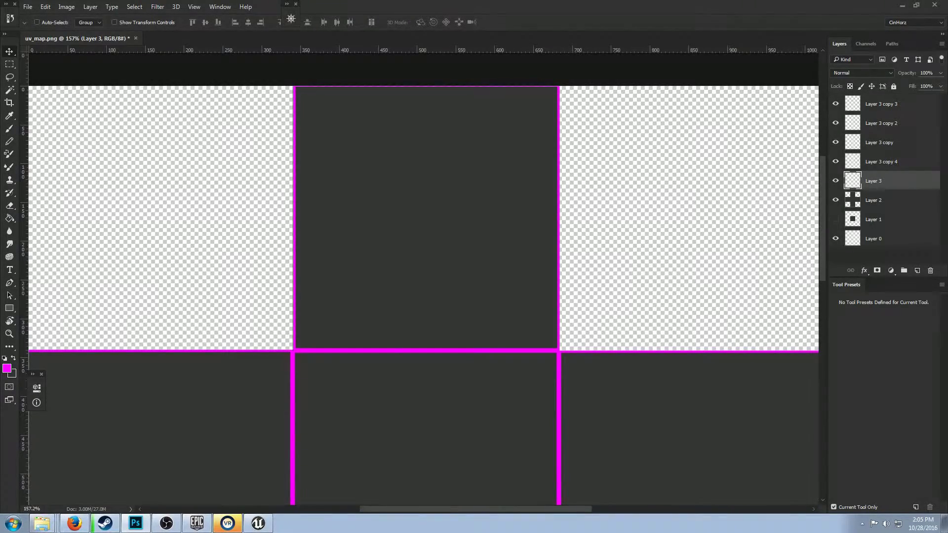
key("alt+period")
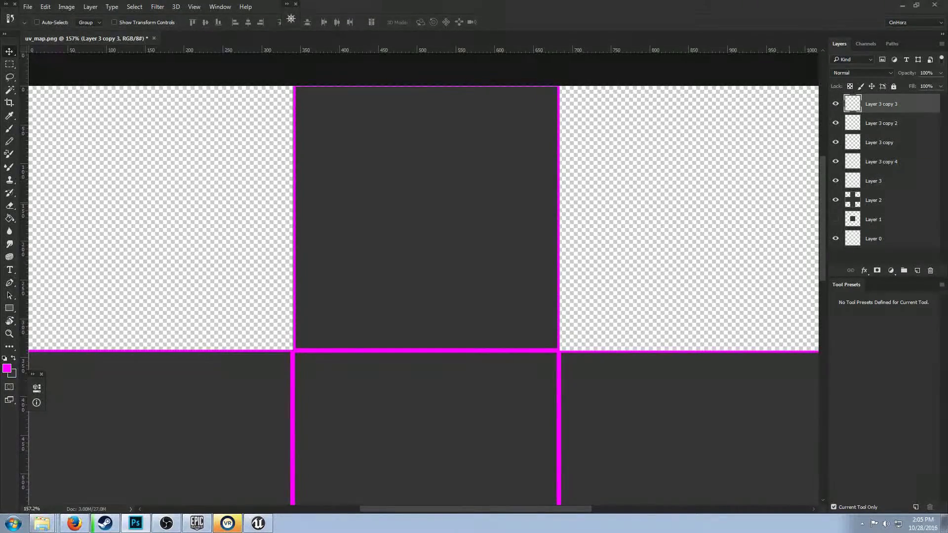
scroll(424, 295, "down", 10)
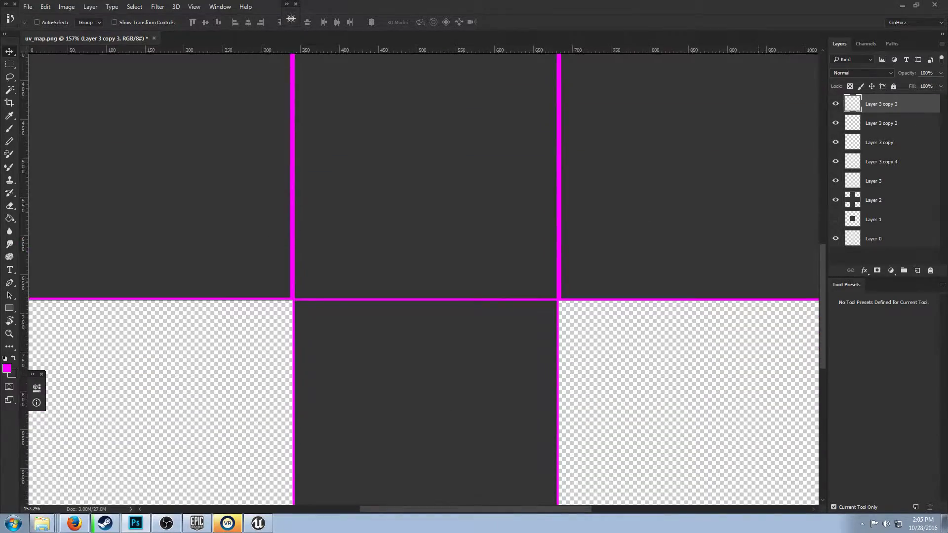
scroll(758, 280, "down", 6)
scroll(758, 280, "up", 5)
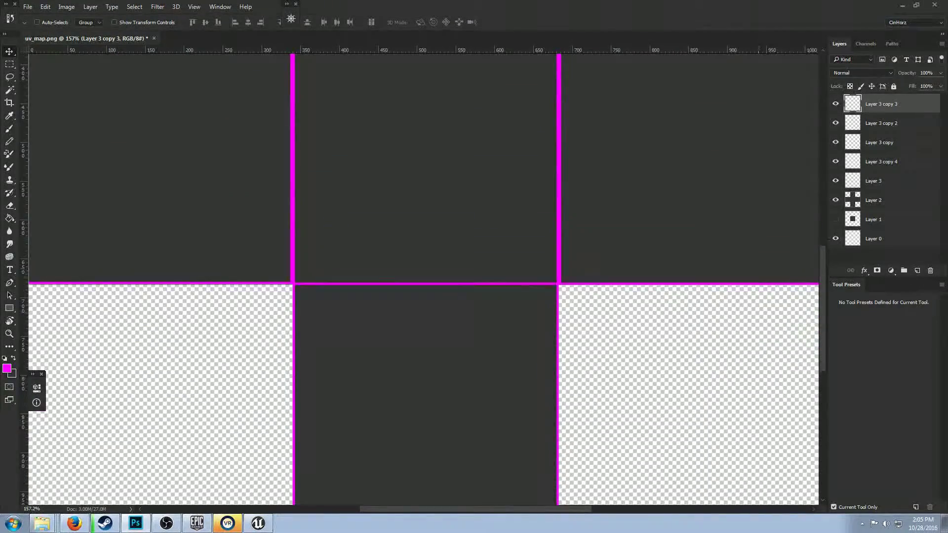
scroll(423, 295, "up", 3)
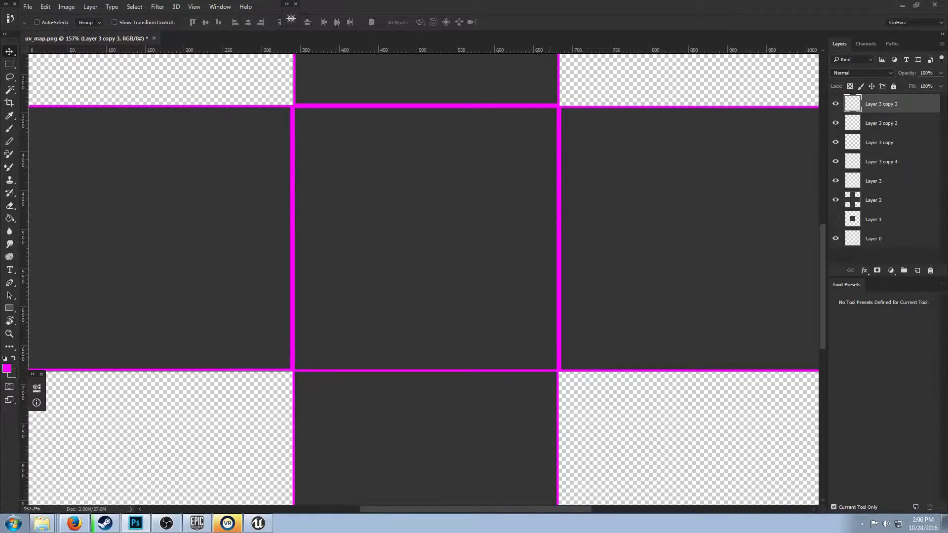
scroll(424, 280, "down", 3)
Toggle the visibility of Layer 3 copy 2 and Layer 3 copy 4 to identify their borders, and inspect the lower face
left_click(882, 123)
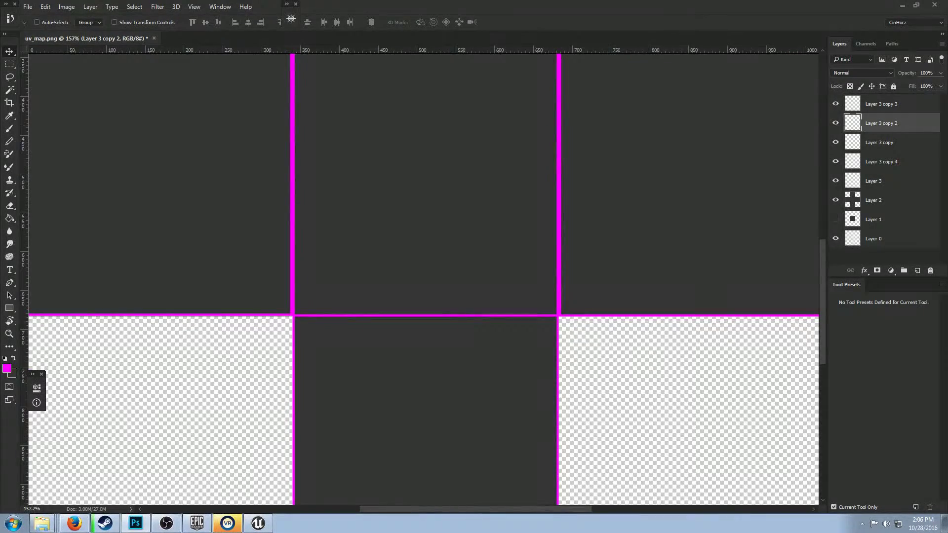
left_click(835, 123)
left_click(836, 123)
left_click(881, 161)
left_click(835, 161)
scroll(424, 280, "down", 1)
scroll(424, 280, "down", 3)
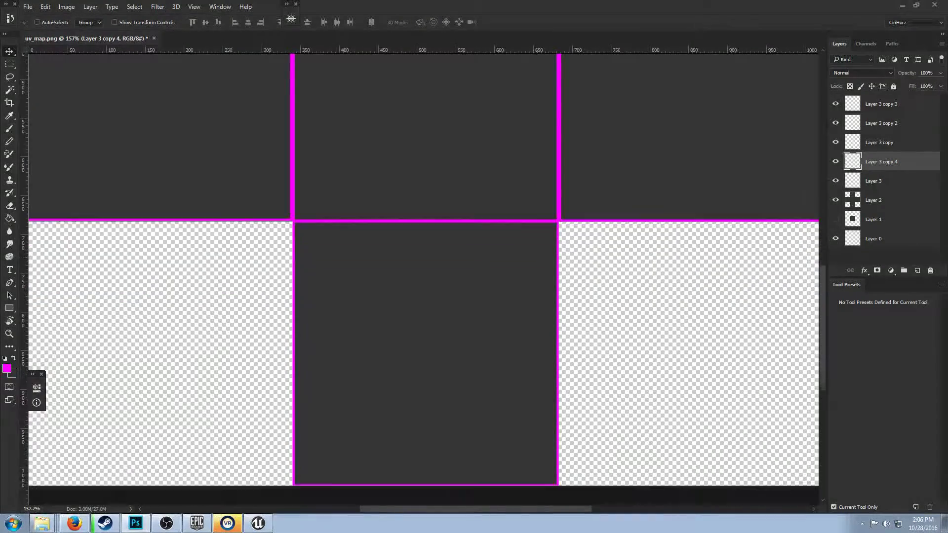
Look over the cross from the lower face to the upper one, checking the border alignment around the centre square
scroll(424, 280, "up", 3)
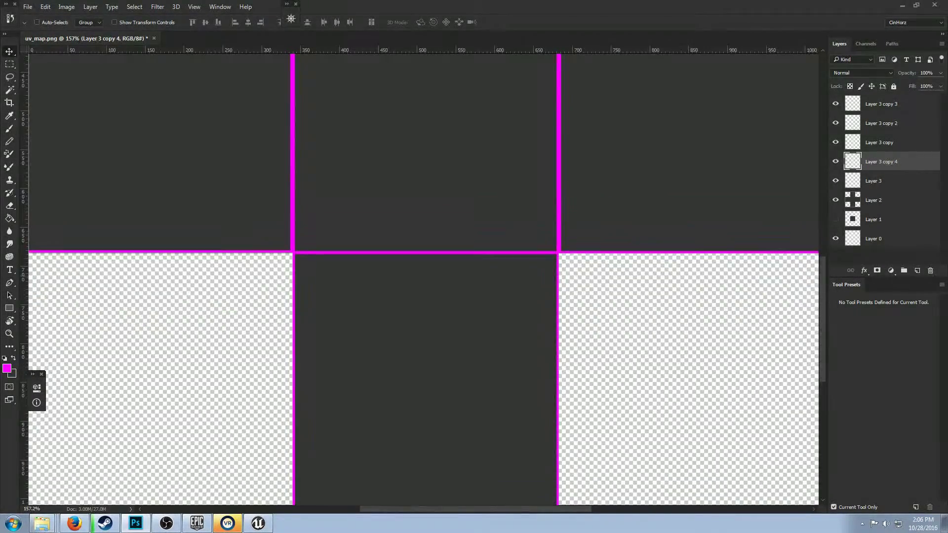
scroll(423, 279, "up", 12)
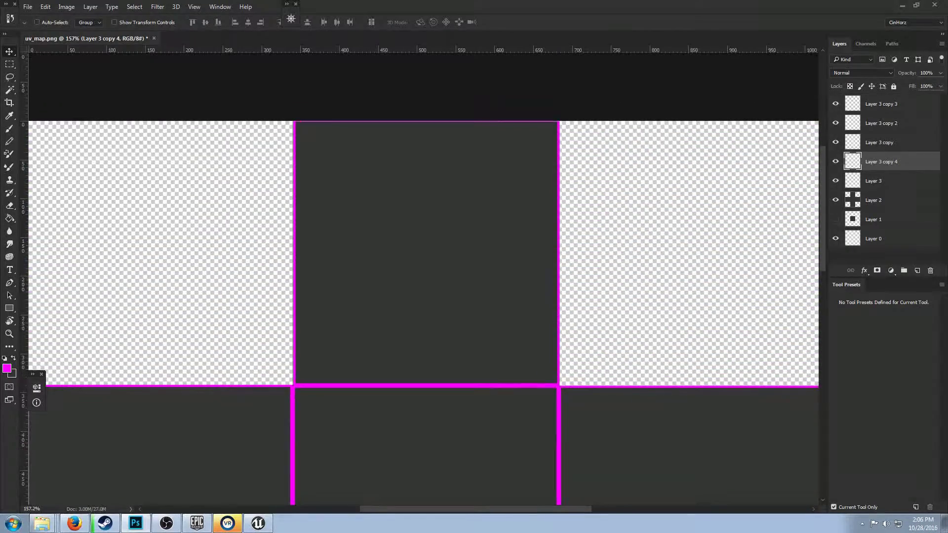
scroll(424, 279, "down", 5)
scroll(423, 279, "down", 2)
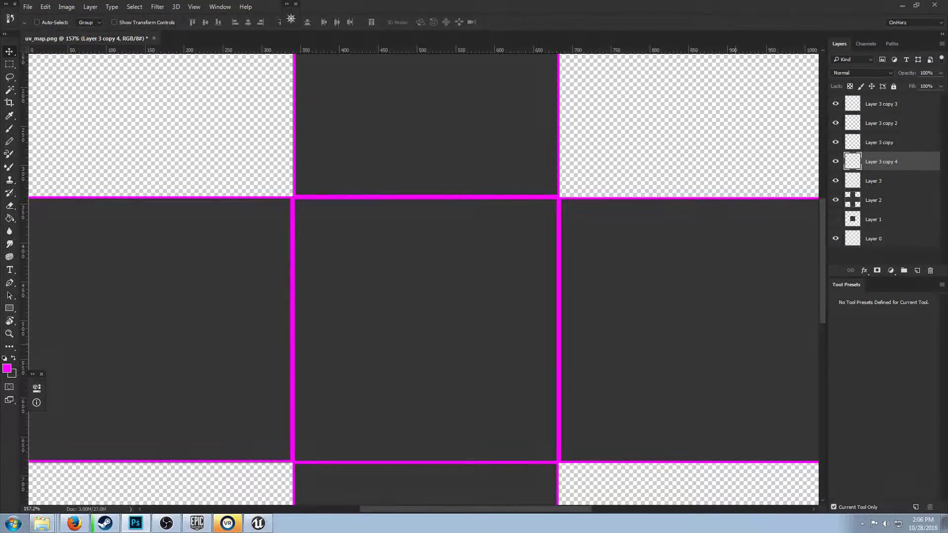
scroll(424, 280, "down", 3)
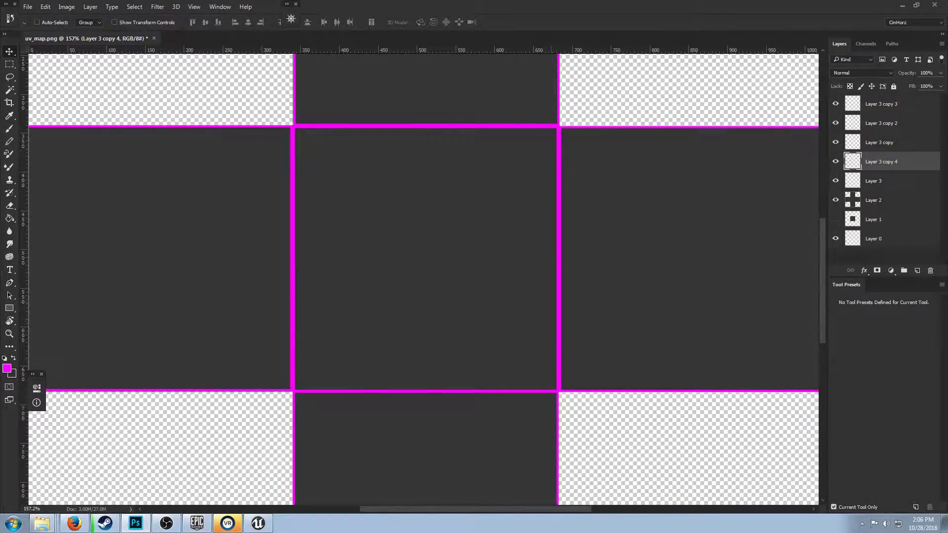
scroll(424, 280, "up", 1)
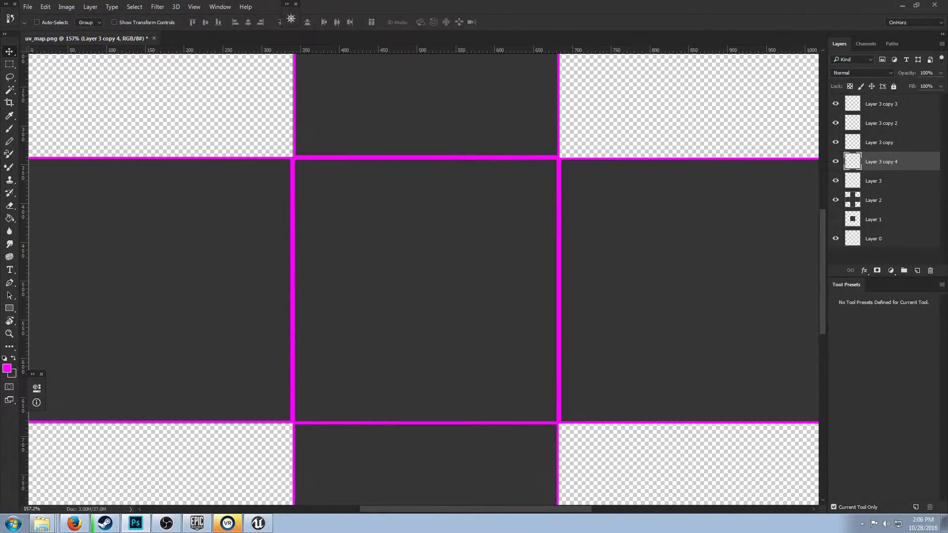
Load Layer 1's centre square as the selection while keeping Layer 2 as the active layer
left_click(873, 220)
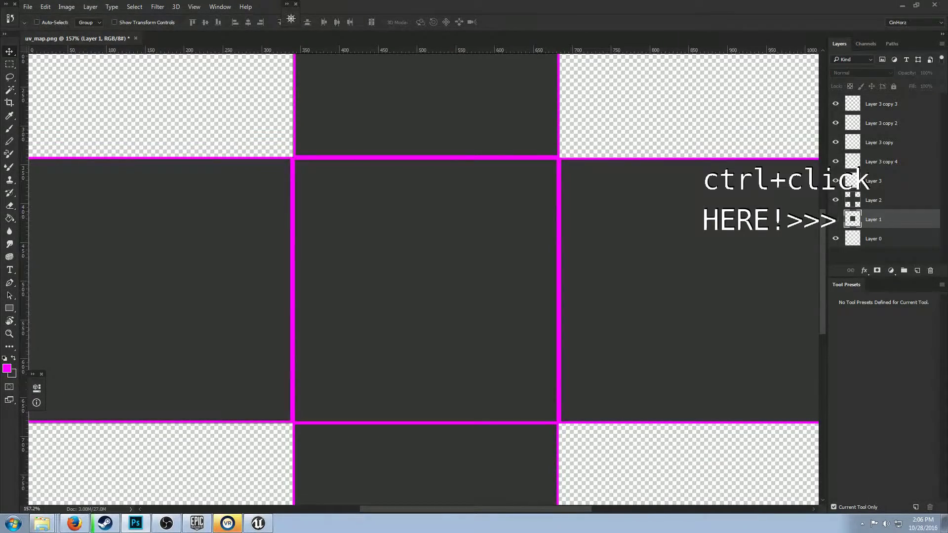
left_click(873, 200)
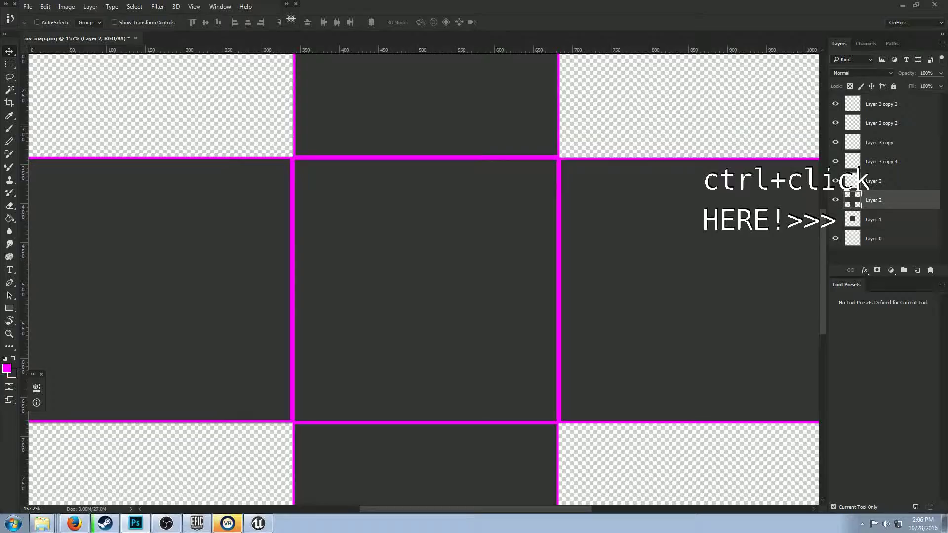
left_click(852, 200, "ctrl")
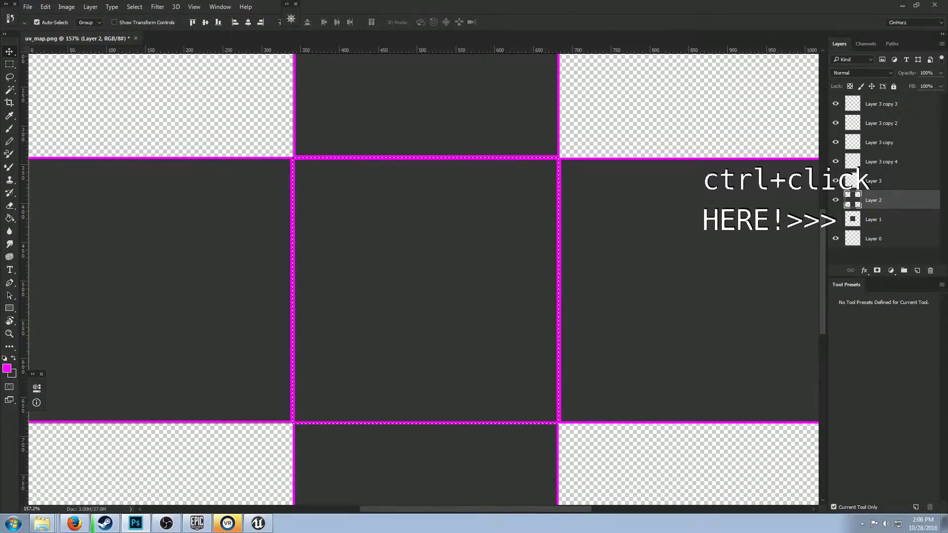
key("ctrl")
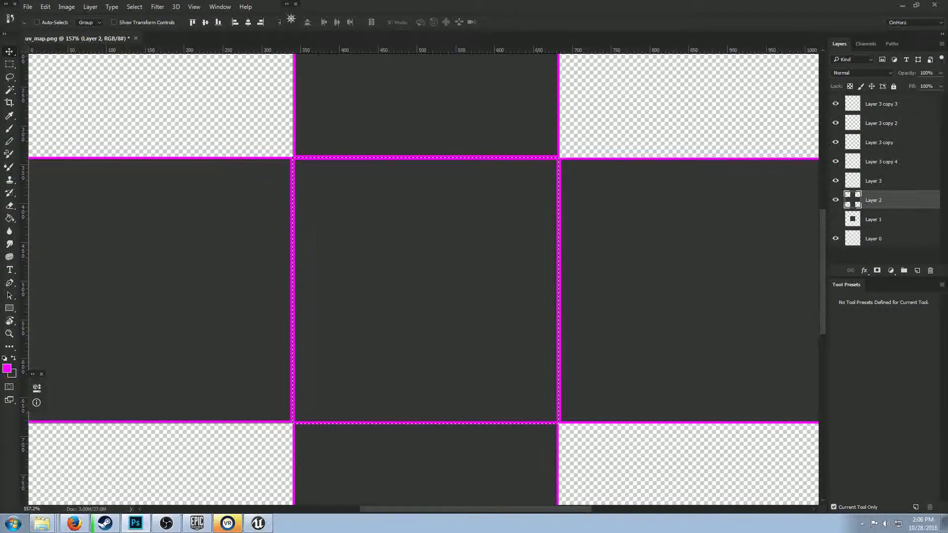
Add 3% Gaussian monochromatic noise to the selected centre face on Layer 2
scroll(547, 247, "down", 5)
scroll(547, 248, "up", 6)
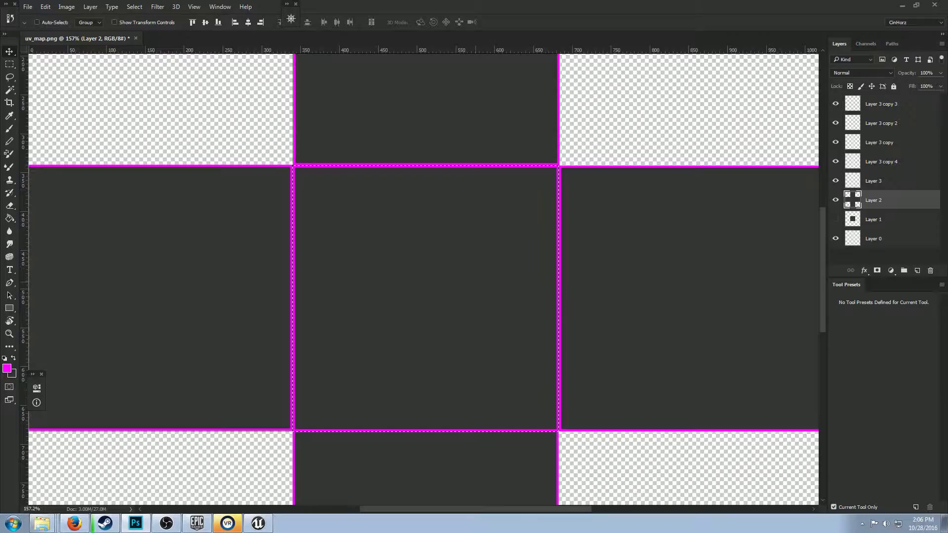
scroll(424, 279, "down", 1)
scroll(423, 279, "up", 1)
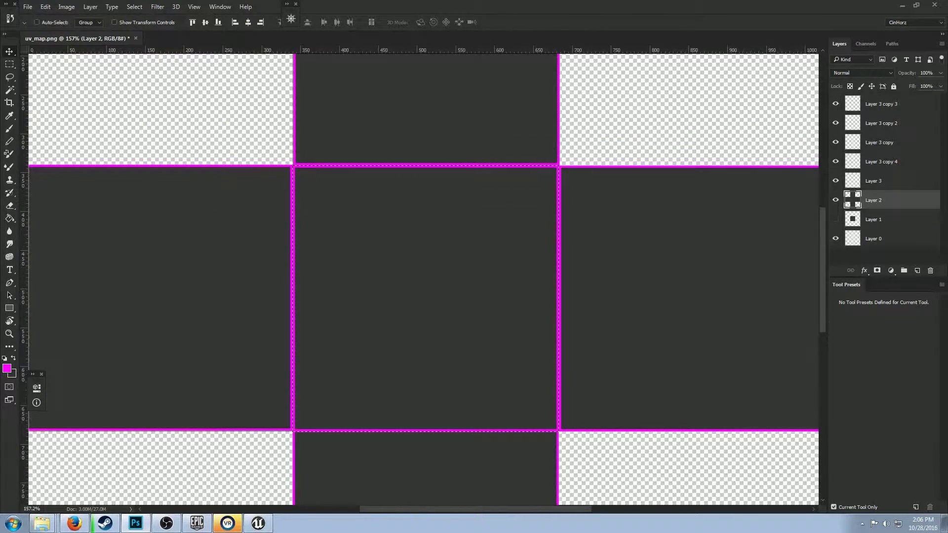
scroll(424, 278, "up", 1)
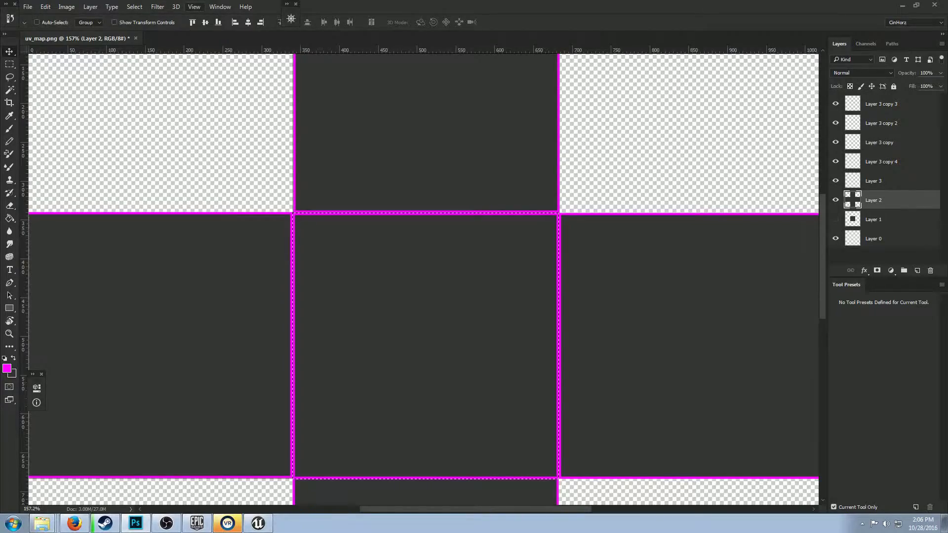
left_click(158, 7)
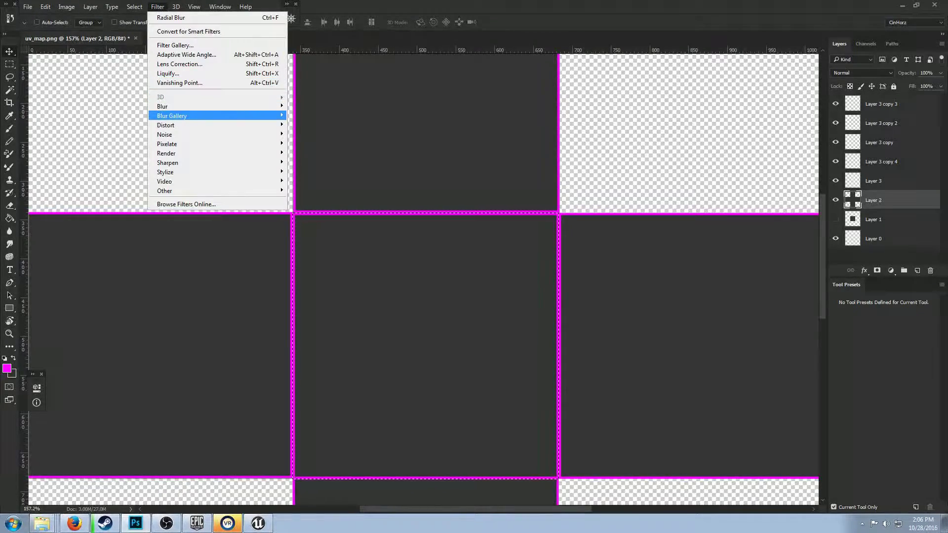
mouse_move(217, 134)
left_click(309, 135)
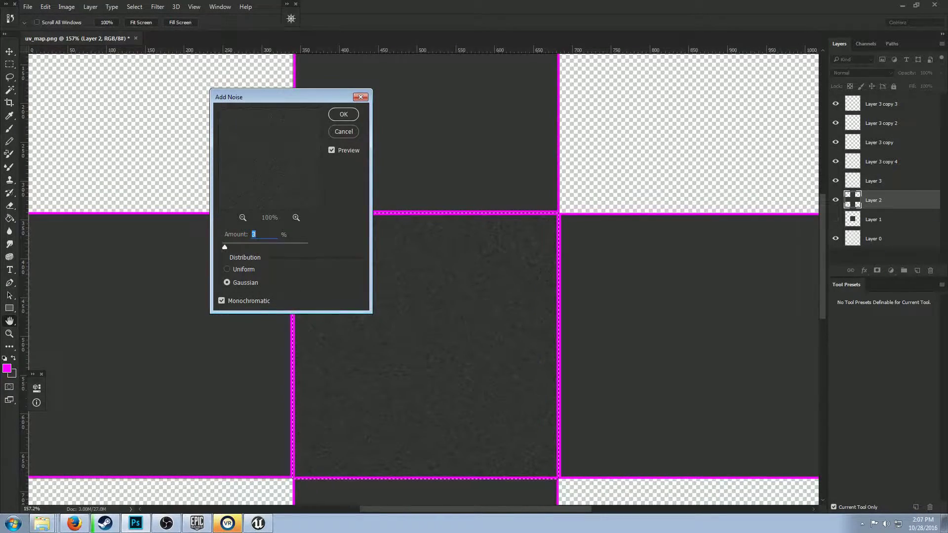
type("2")
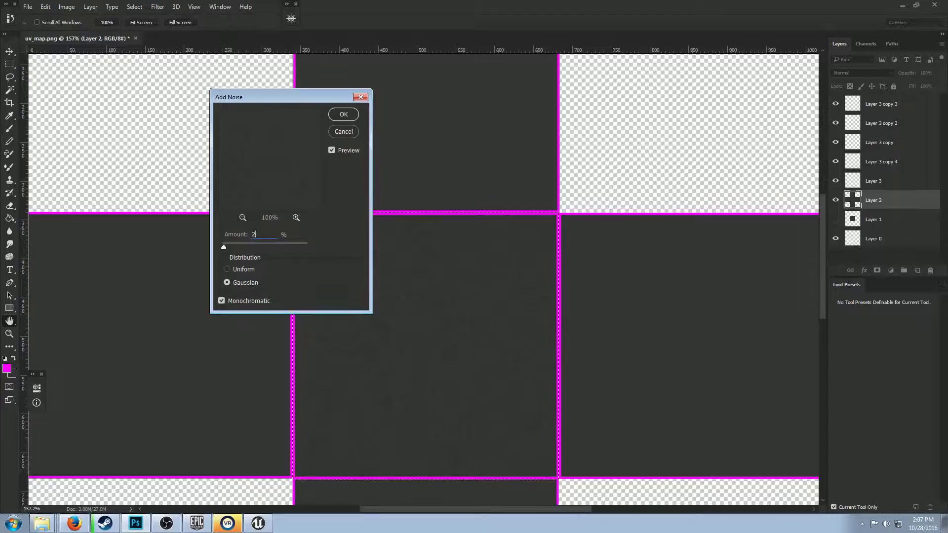
key("Up")
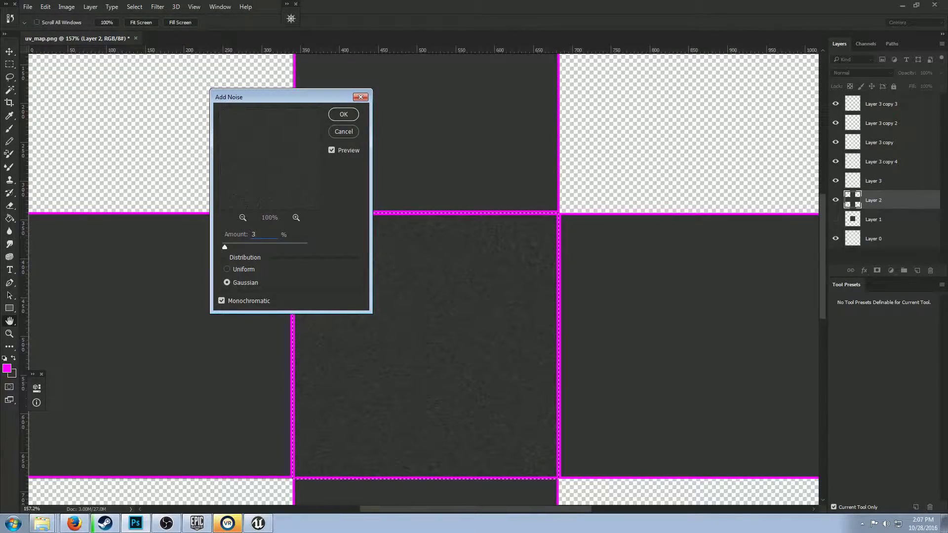
key("Return")
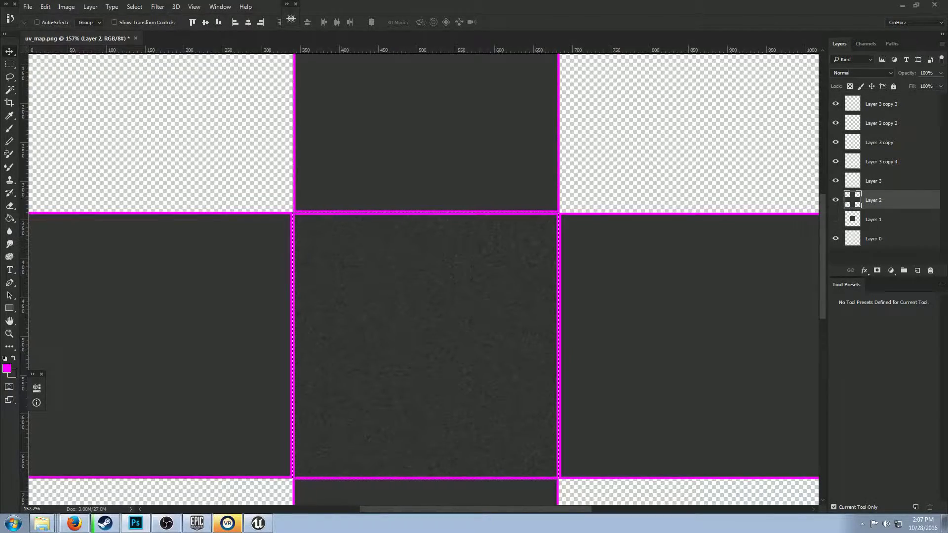
Shift only the selection outline onto the face right of the centre and add the same 3% noise there
left_click_drag(534, 376, 654, 364)
key("ctrl+z")
key("m")
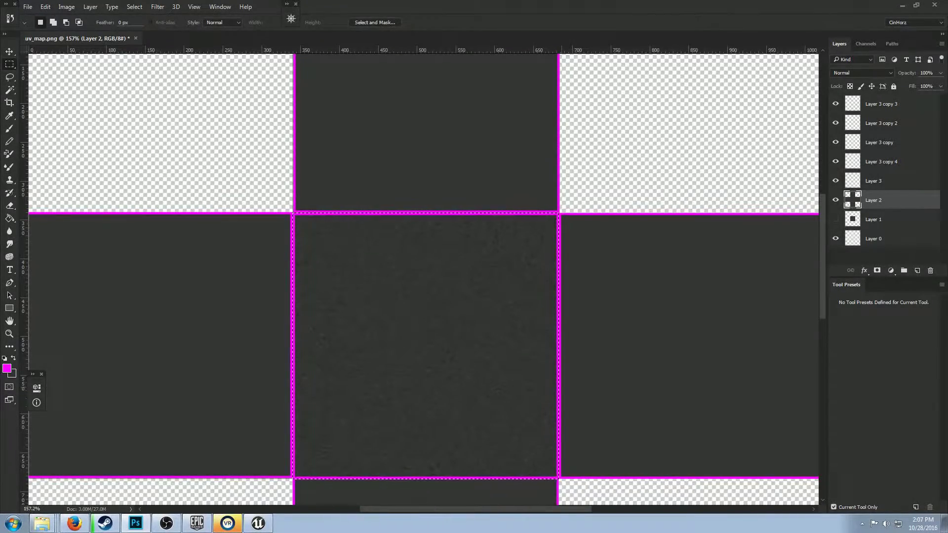
left_click_drag(493, 375, 758, 376)
scroll(557, 249, "right", 3)
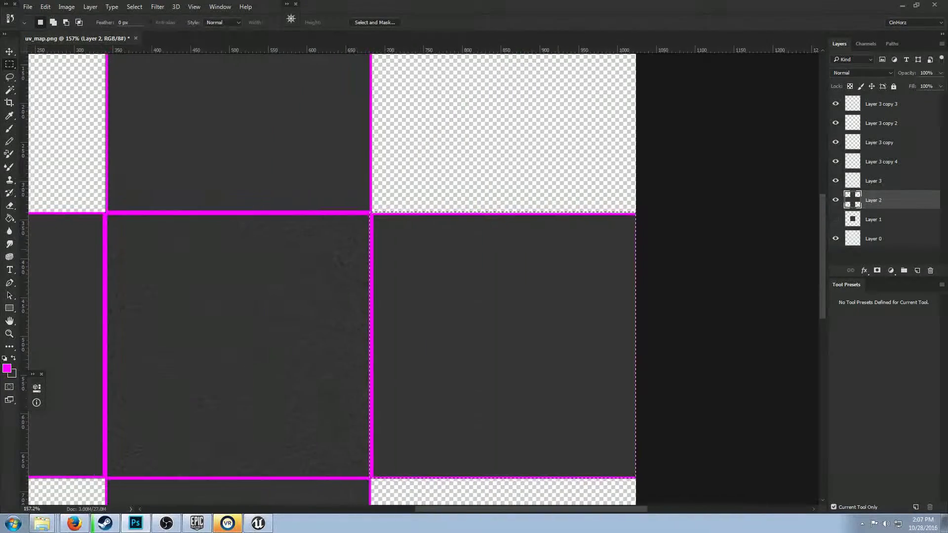
left_click(157, 7)
mouse_move(217, 133)
left_click(309, 132)
left_click(344, 114)
Shift the selection outline onto the upper face of the cross and add the same noise
left_click_drag(617, 356, 359, 91)
left_click_drag(406, 95, 537, 298)
left_click(157, 6)
left_click(308, 133)
left_click(344, 114)
Shift the selection outline onto the face left of the centre and add the same noise
left_click_drag(453, 310, 268, 123)
left_click(157, 7)
mouse_move(218, 133)
left_click(308, 133)
left_click(345, 114)
Shift the selection outline onto the lower face of the cross and add the same noise
left_click_drag(269, 123, 534, 389)
left_click(157, 7)
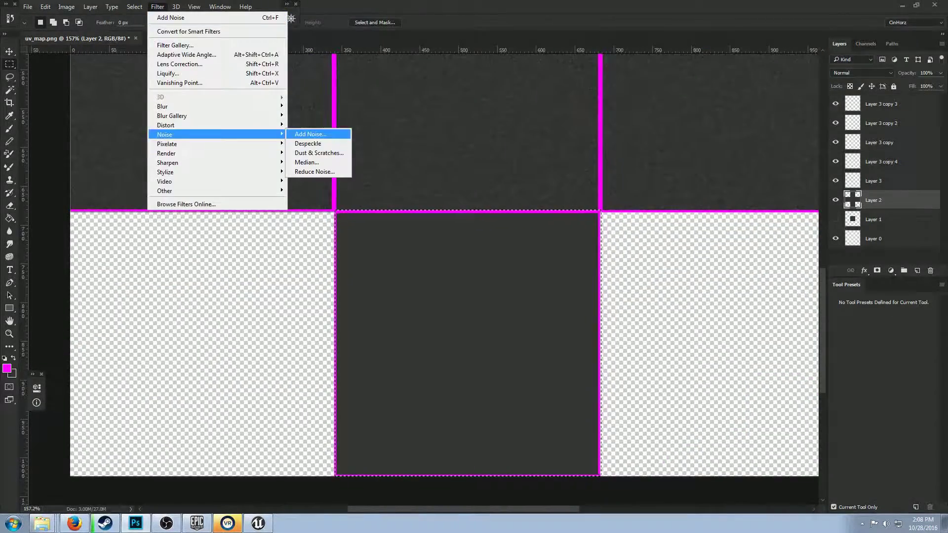
left_click(315, 134)
left_click(342, 113)
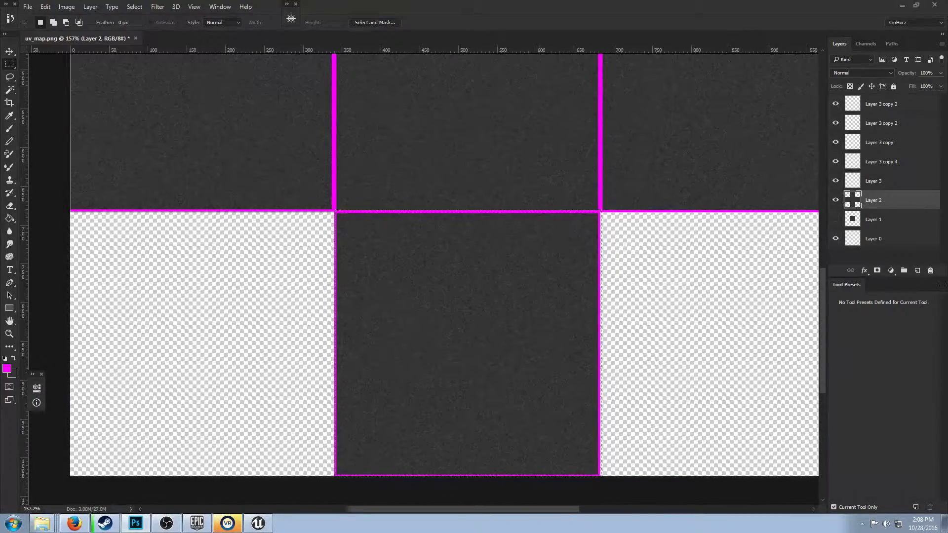
Apply a Radial Blur to the lower face with amount 2, Spin method and Good quality
scroll(444, 279, "up", 2)
scroll(445, 279, "up", 10)
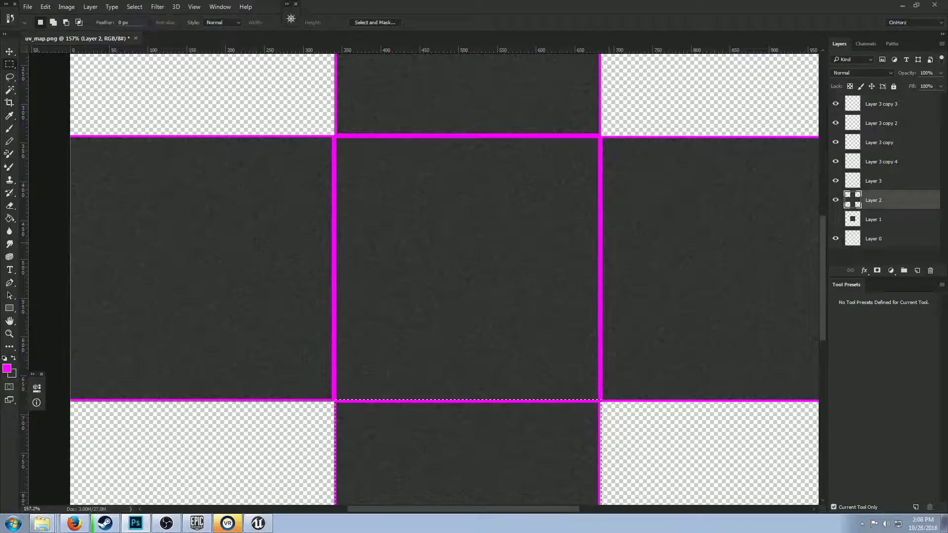
scroll(444, 279, "down", 5)
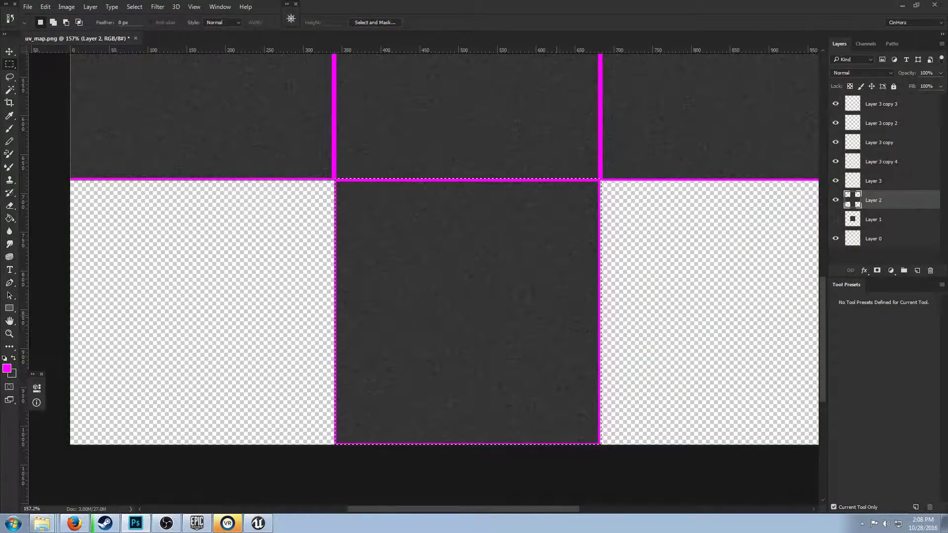
left_click(157, 6)
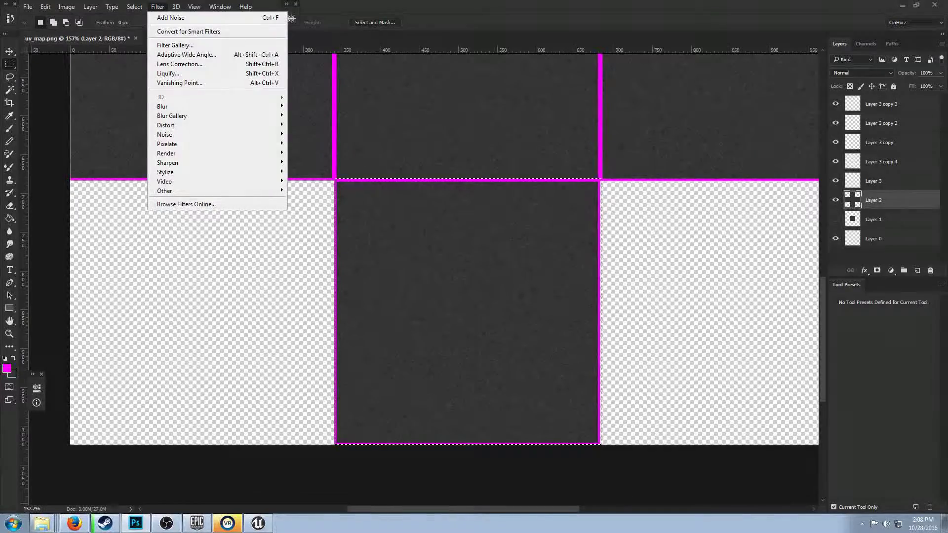
mouse_move(215, 106)
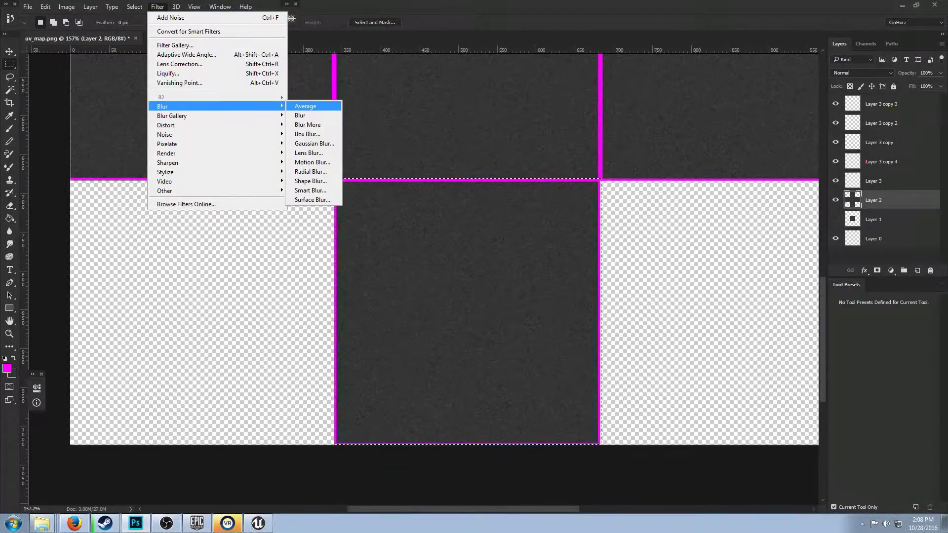
key("Up")
key("Up")
key("Up")
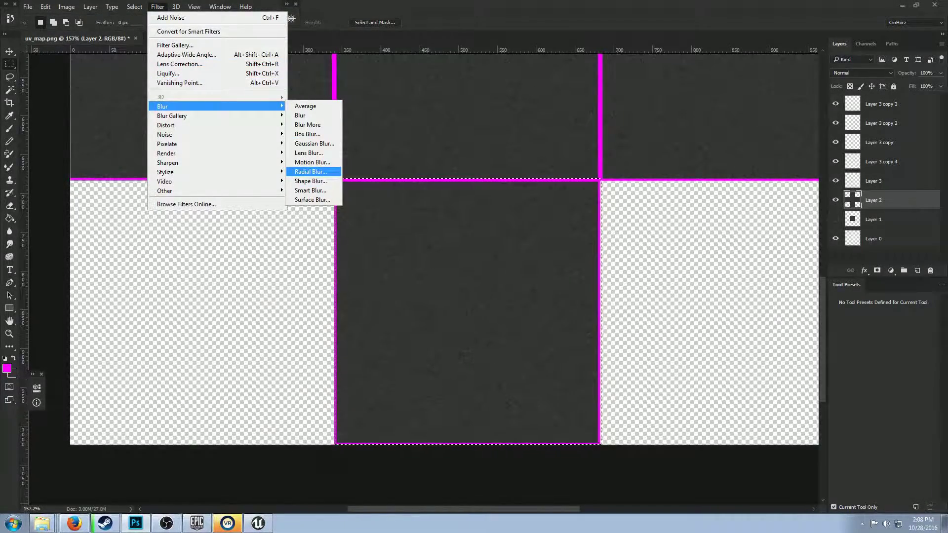
key("Return")
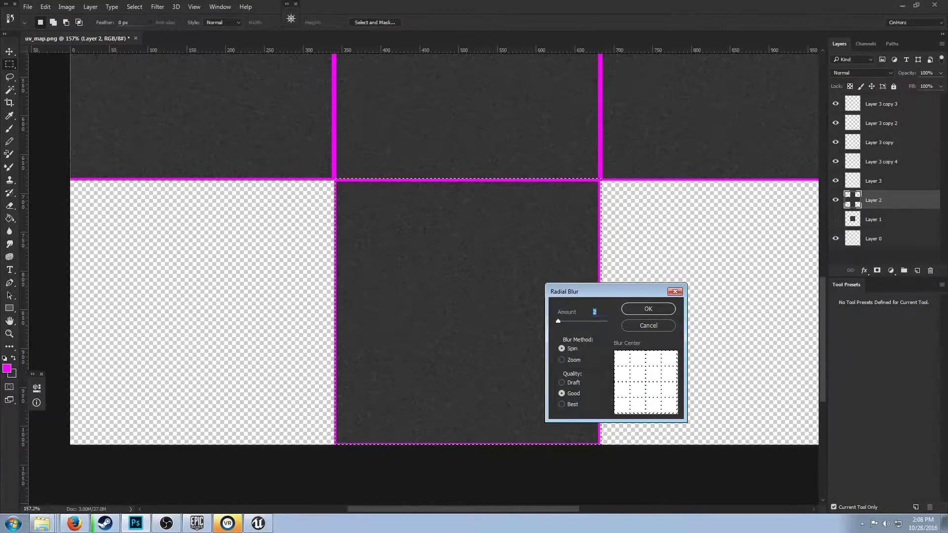
key("Return")
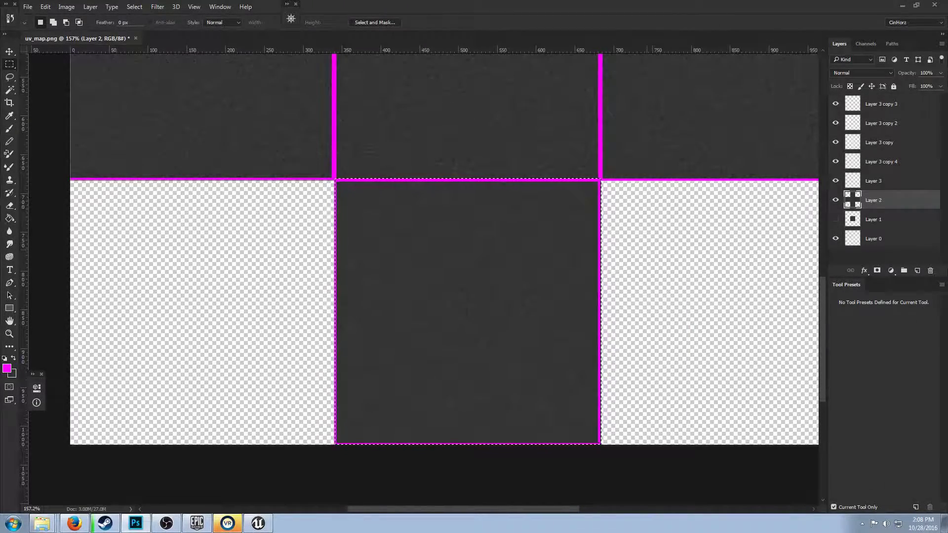
Move the selection outline up to the centre face and apply the same Radial Blur
scroll(587, 257, "down", 4)
scroll(607, 257, "up", 5)
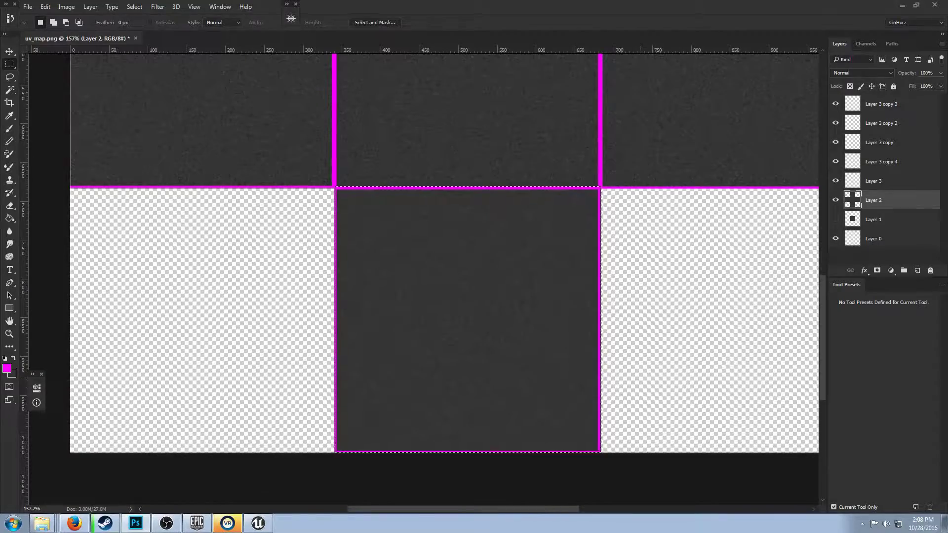
scroll(444, 277, "up", 5)
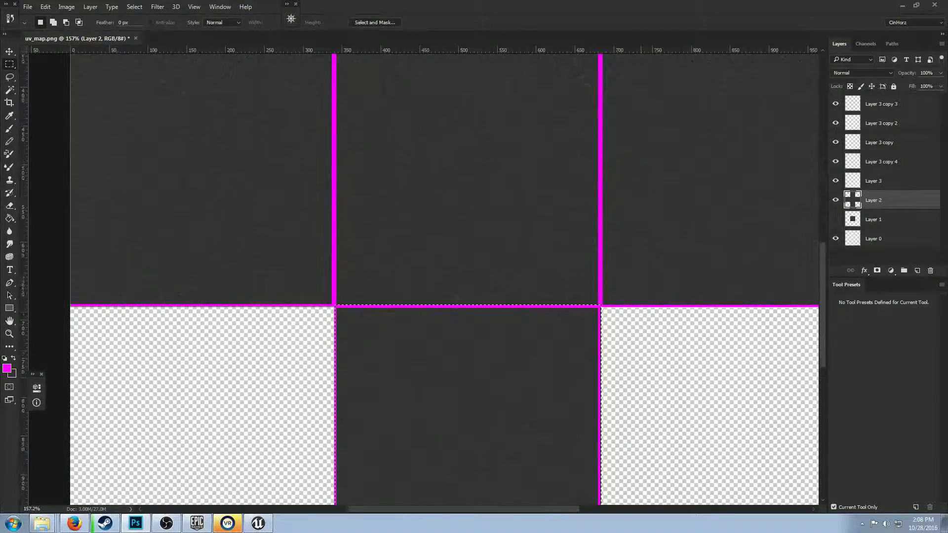
scroll(444, 276, "up", 3)
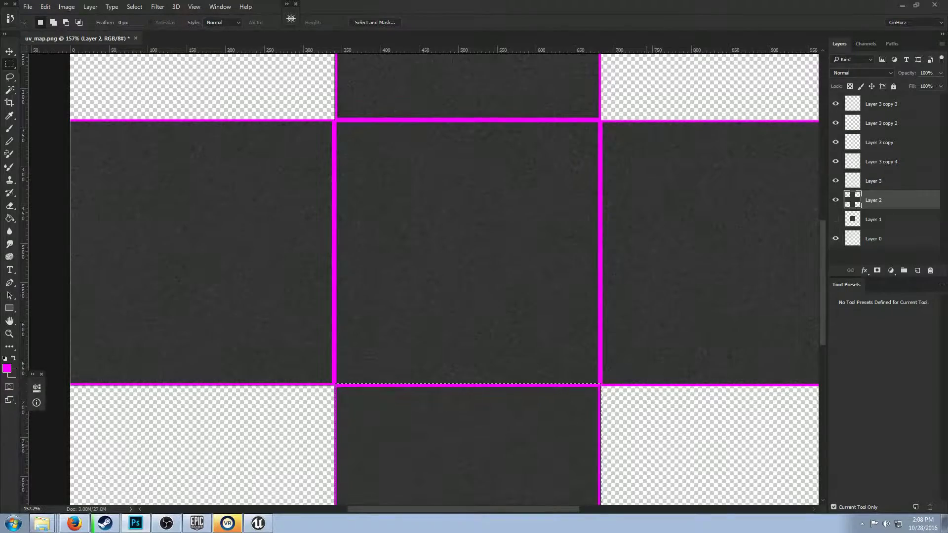
left_click_drag(568, 464, 567, 200)
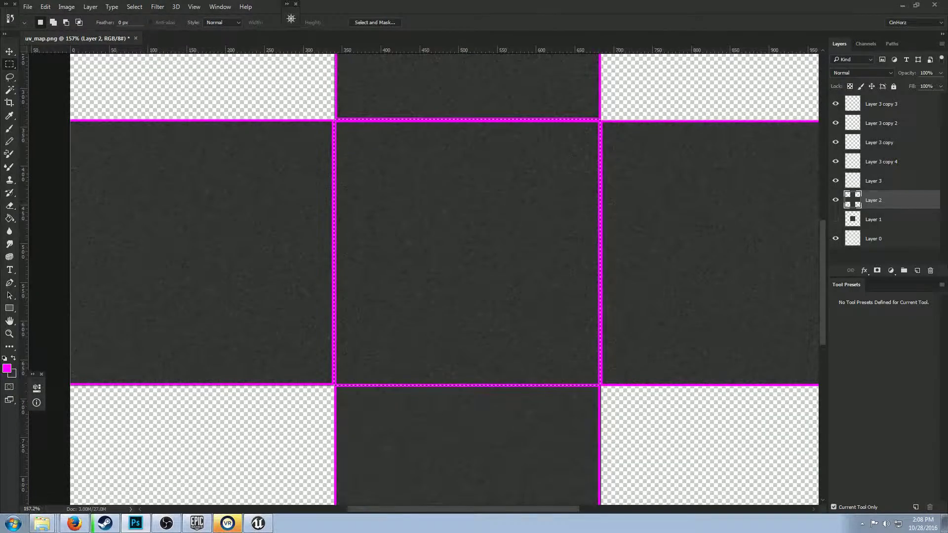
left_click(157, 6)
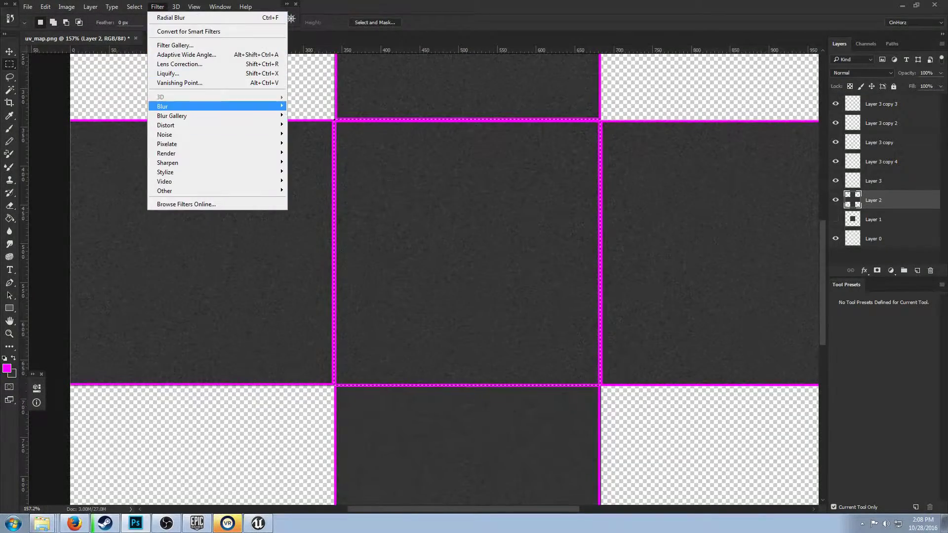
left_click(311, 171)
key("Return")
Move the selection outline to the face right of the centre and apply the same Radial Blur
left_click_drag(468, 251, 733, 251)
scroll(733, 251, "right", 3)
left_click(157, 7)
mouse_move(217, 106)
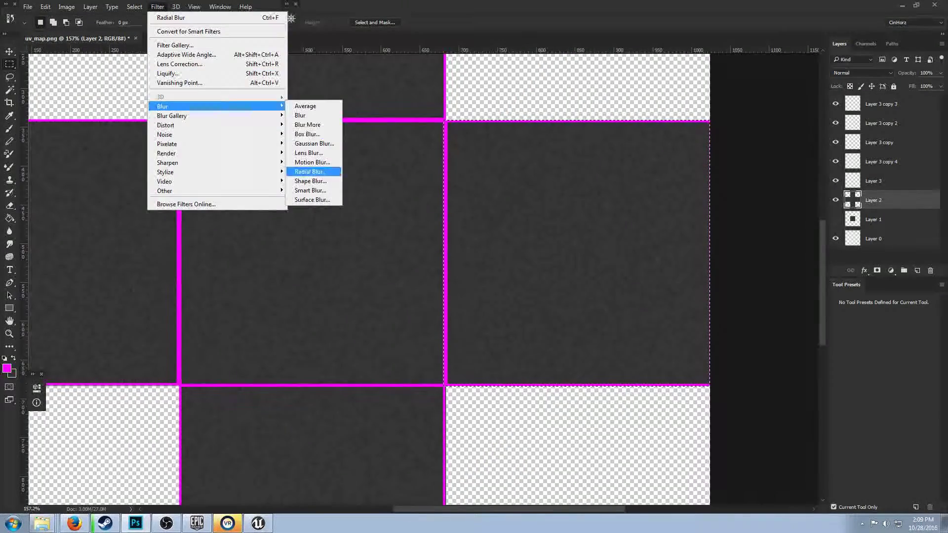
left_click(311, 171)
key("Return")
Move the selection outline to the face left of the centre and apply the same Radial Blur
scroll(423, 279, "left", 3)
left_click_drag(758, 252, 229, 252)
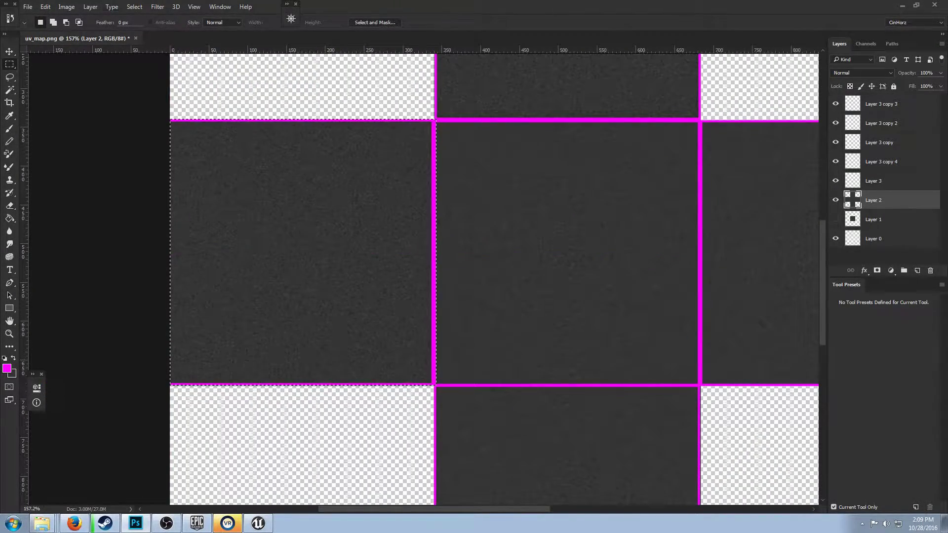
left_click(158, 7)
mouse_move(217, 106)
left_click(310, 171)
key("Return")
Move the selection outline to the upper face, apply the same Radial Blur with amount 2, and deselect
scroll(423, 278, "up", 4)
left_click_drag(302, 395, 568, 129)
scroll(568, 198, "up", 1)
left_click(157, 7)
left_click(310, 171)
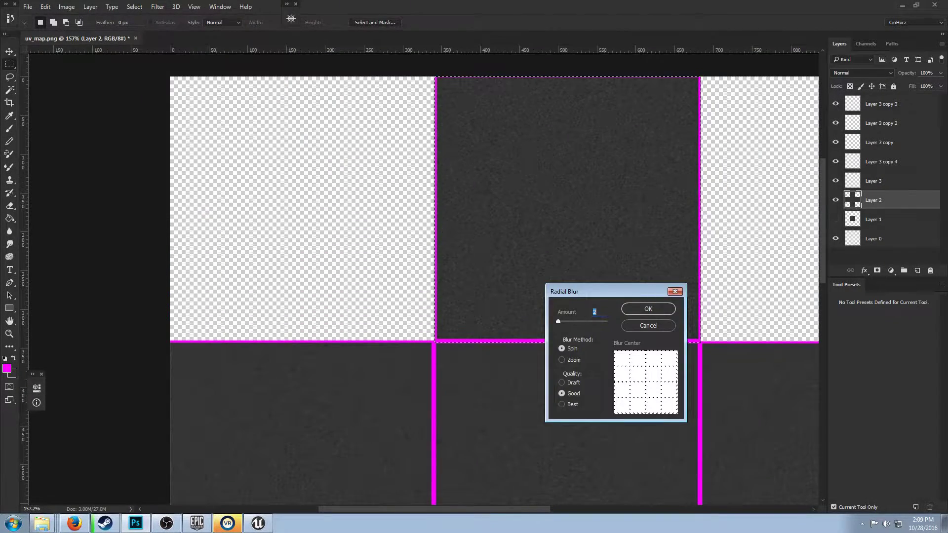
key("Return")
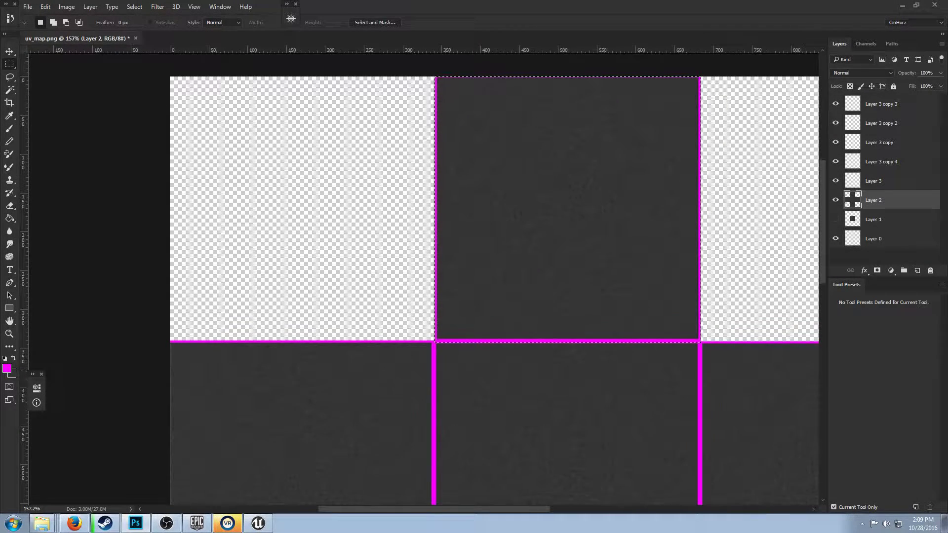
scroll(493, 279, "down", 5)
key("ctrl+d")
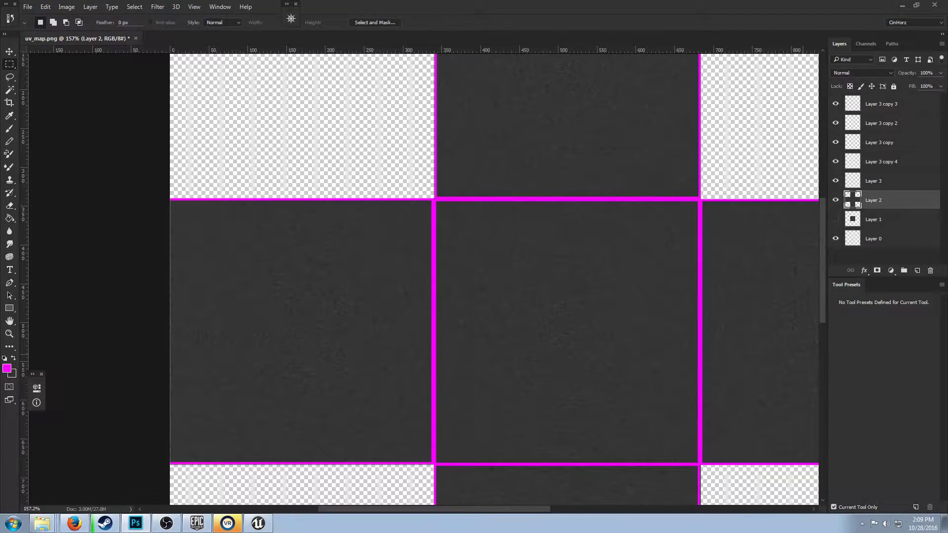
Save a PNG copy of the UV map as uv_map.png in the tutorials - Copy folder, replacing the existing file
scroll(493, 279, "up", 3)
scroll(494, 279, "down", 5)
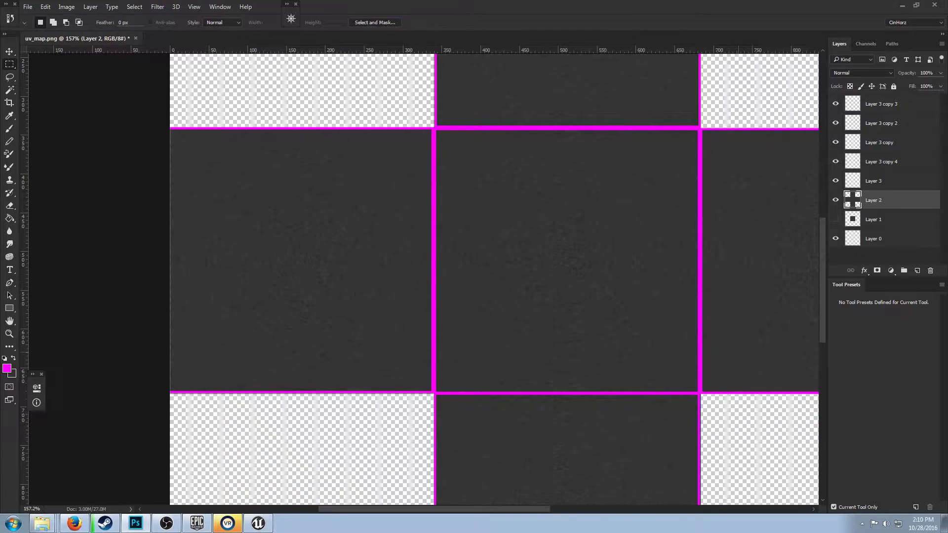
left_click(28, 7)
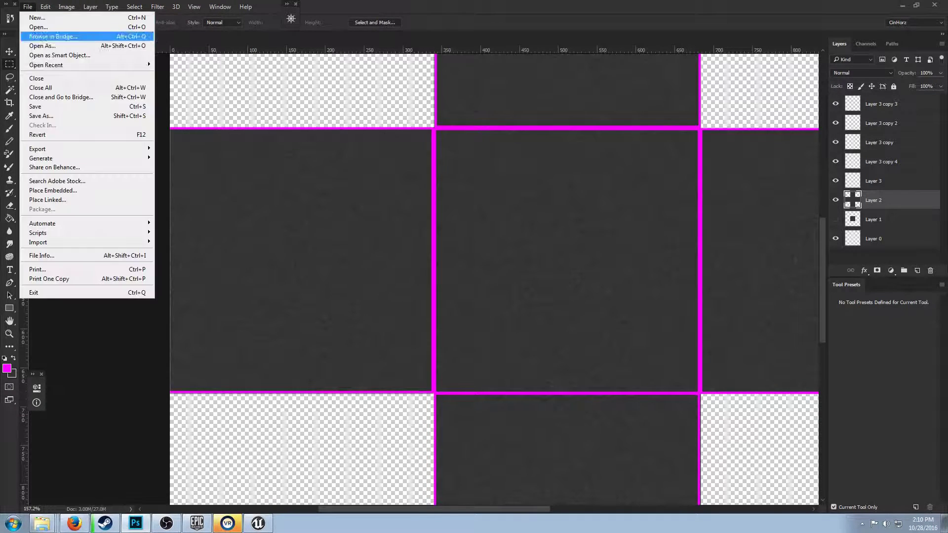
left_click(40, 115)
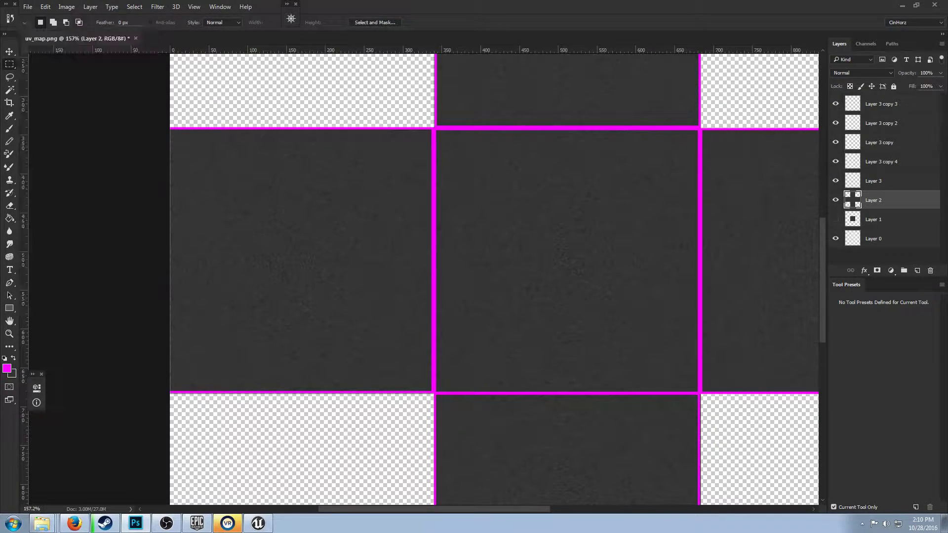
left_click(400, 408)
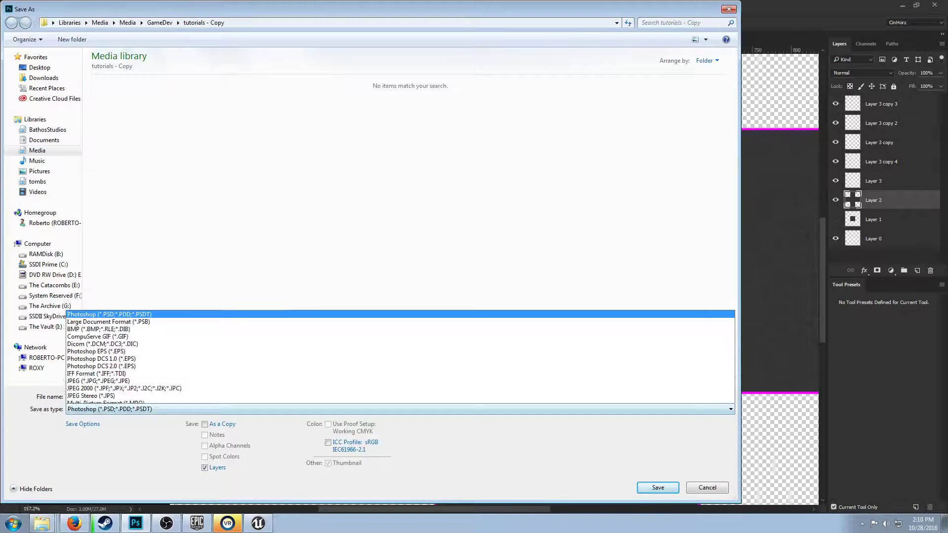
left_click(91, 369)
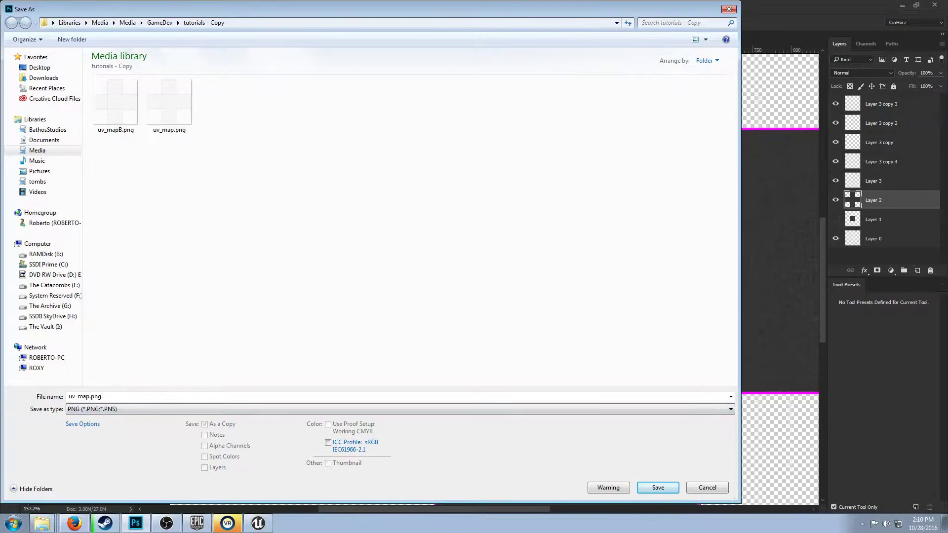
left_click(169, 106)
key("Return")
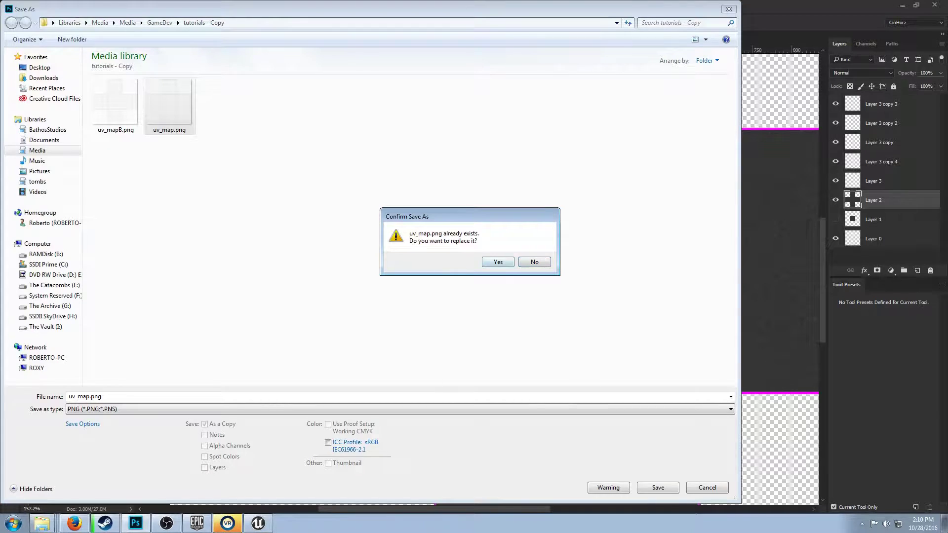
key("Return")
key("Return")
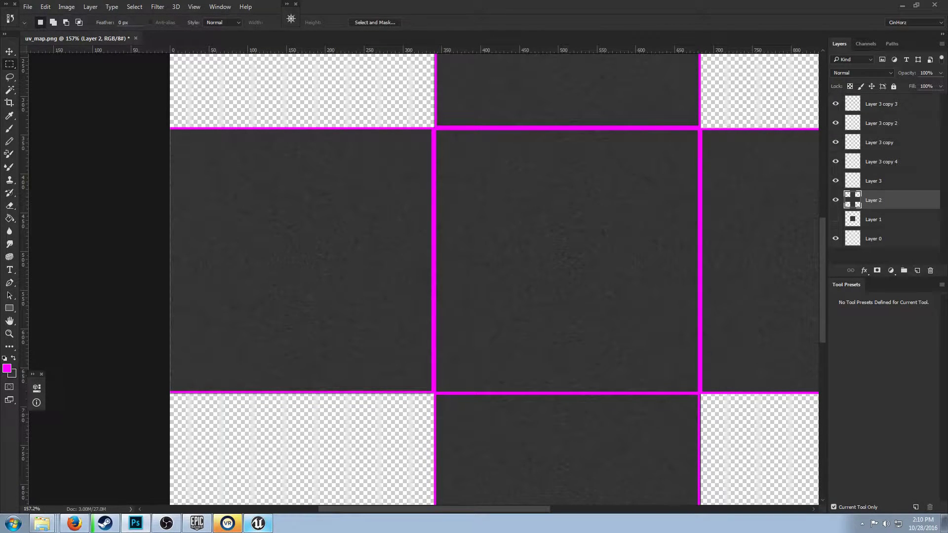
Switch to the Unreal Engine editor and import uv_map.png into the outrun content folder
key("alt+Tab")
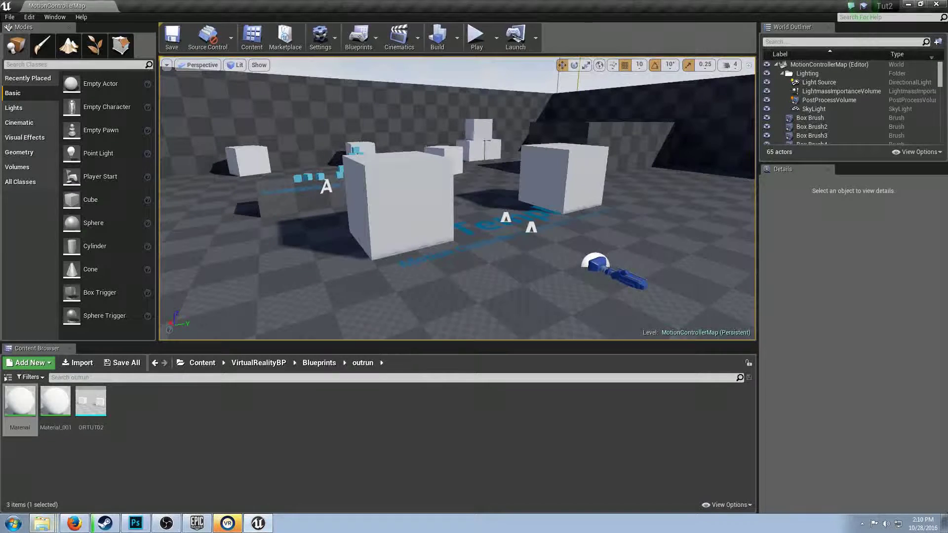
left_click(67, 455)
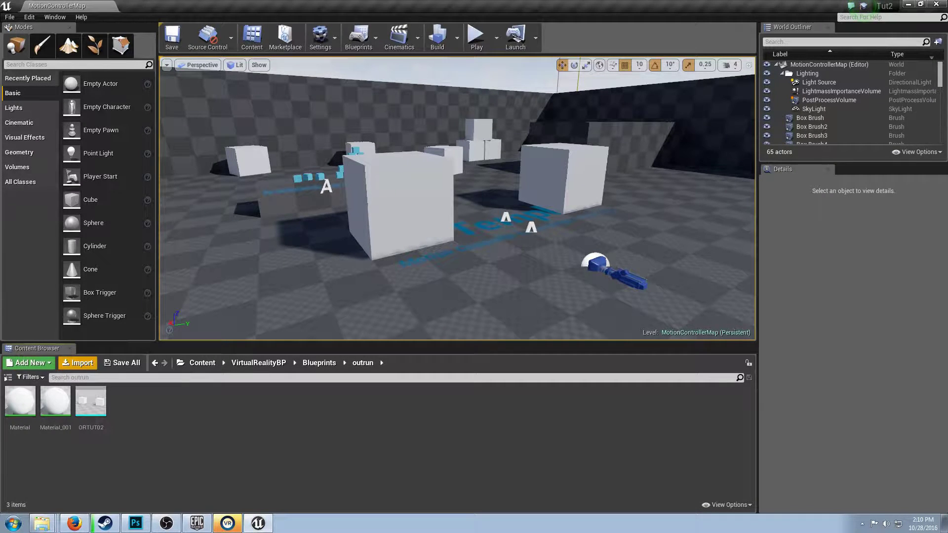
left_click(78, 363)
double_click(222, 86)
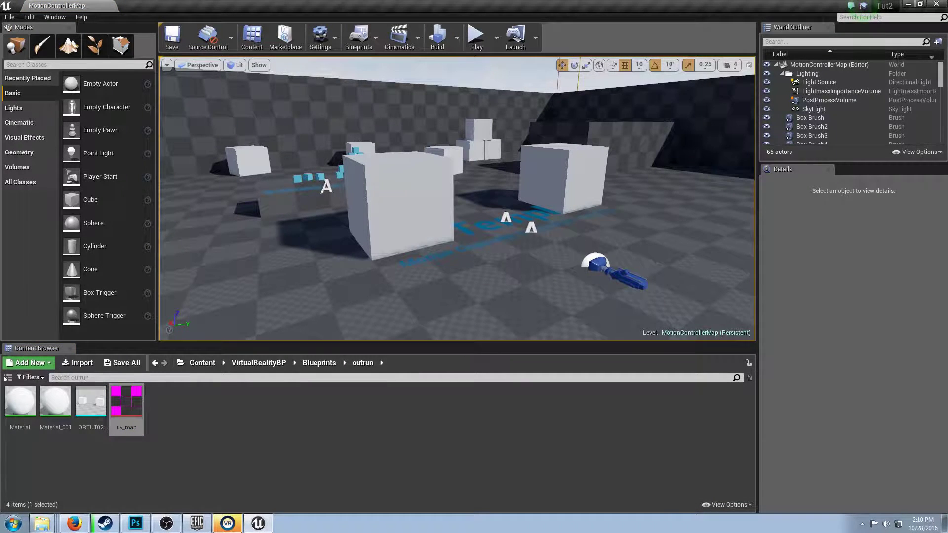
Open the Element 1 material of the ORTUT02 mesh, move its main node aside and delete the colour Param node
left_click(398, 207)
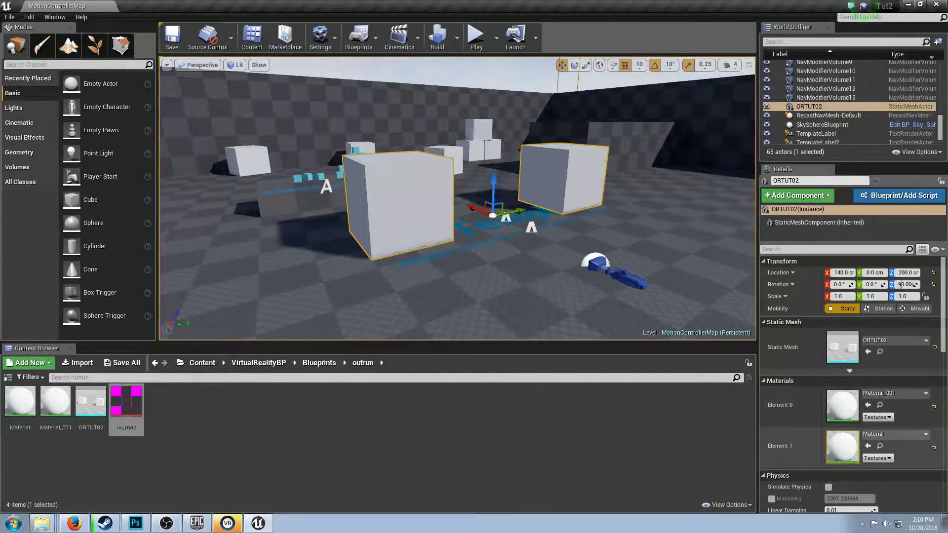
double_click(842, 446)
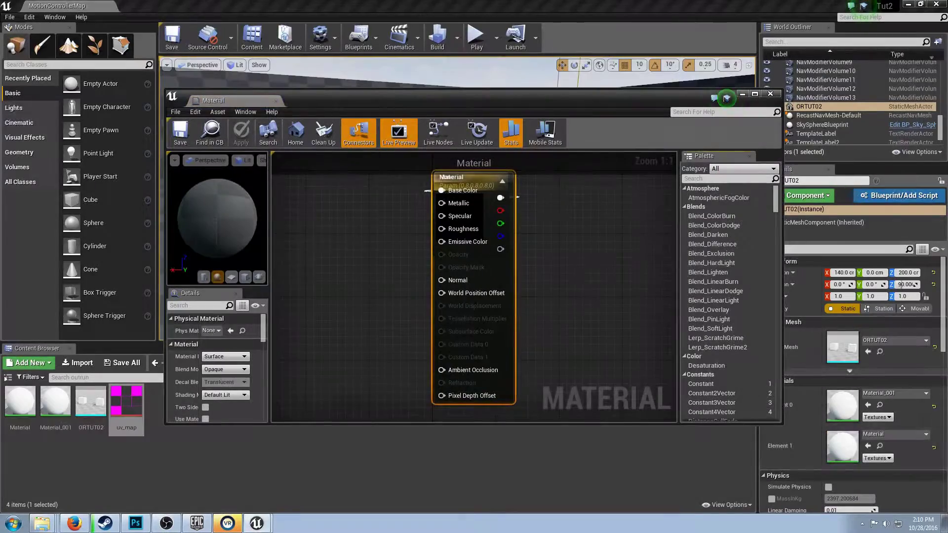
left_click_drag(469, 177, 596, 225)
left_click_drag(469, 180, 405, 201)
key("Delete")
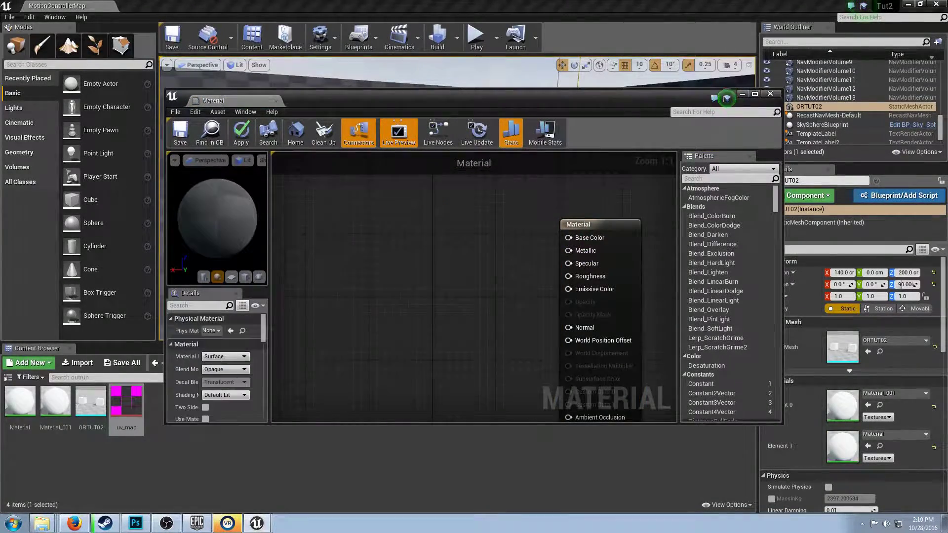
Add uv_map to the material graph as a Texture Sample, connect it to Base Color, then save and close the material
scroll(447, 301, "down", 1)
left_click_drag(126, 406, 408, 271)
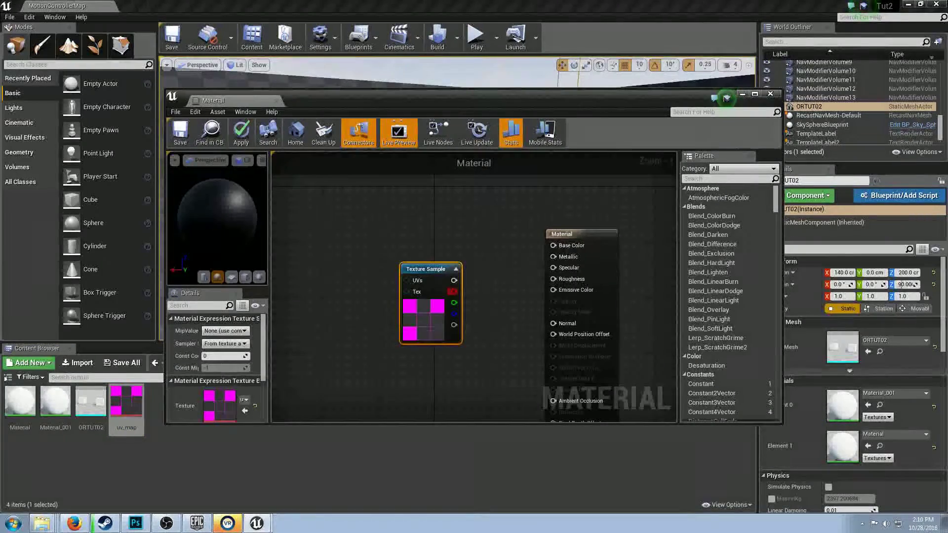
left_click_drag(504, 269, 554, 245)
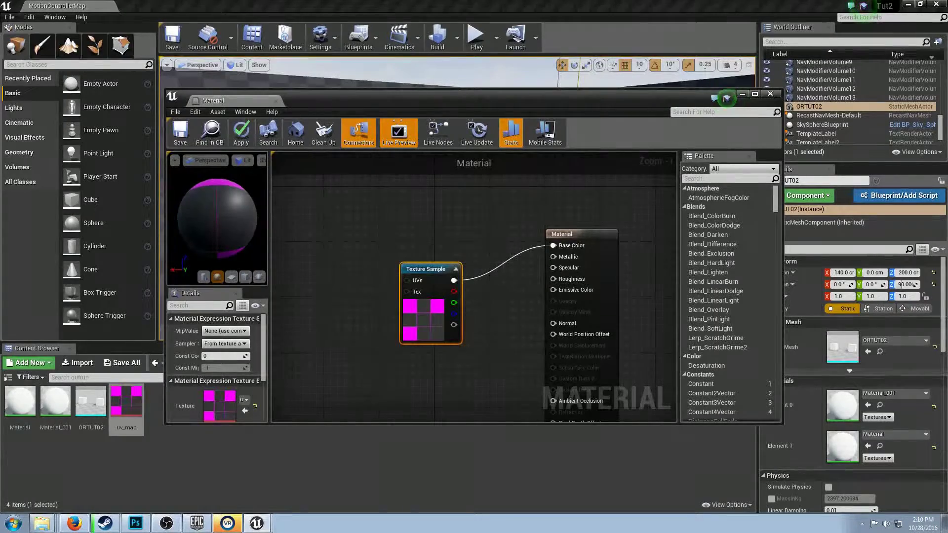
left_click(180, 132)
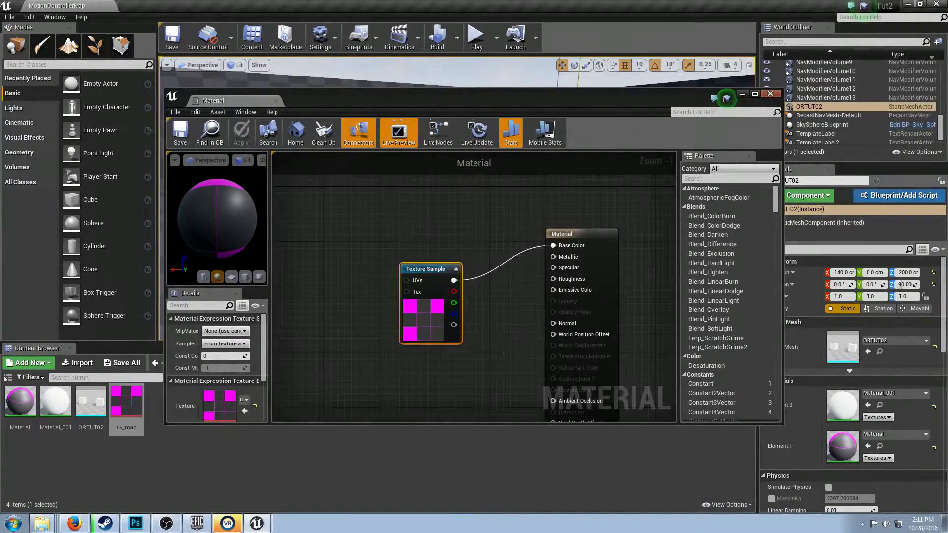
left_click(770, 93)
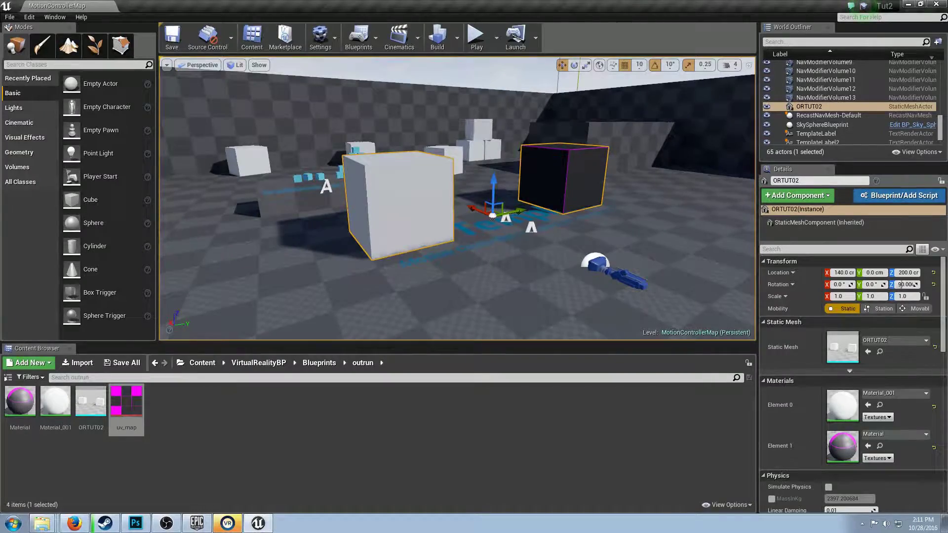
Focus on the ORTUT02 mesh and play the level to examine the textured cube's faces and borders
key("f")
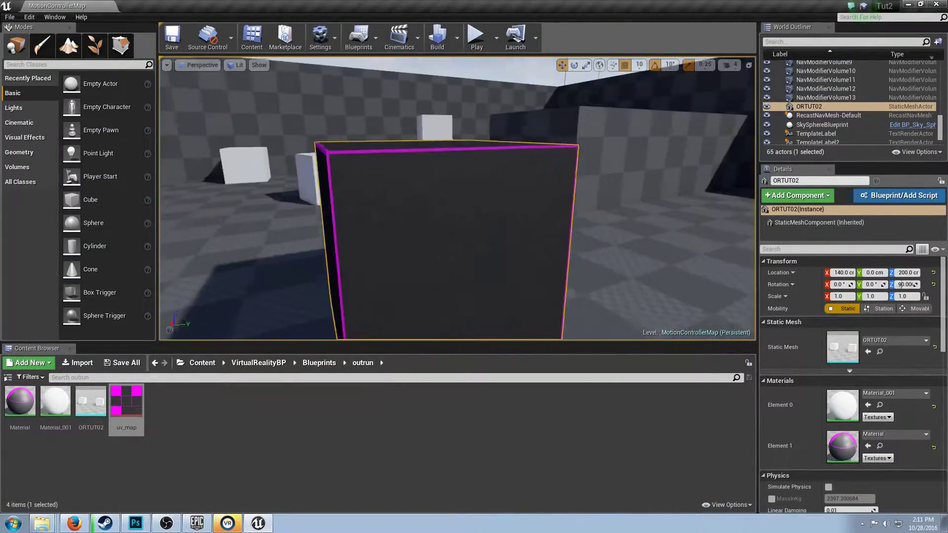
left_click_drag(456, 197, 464, 148)
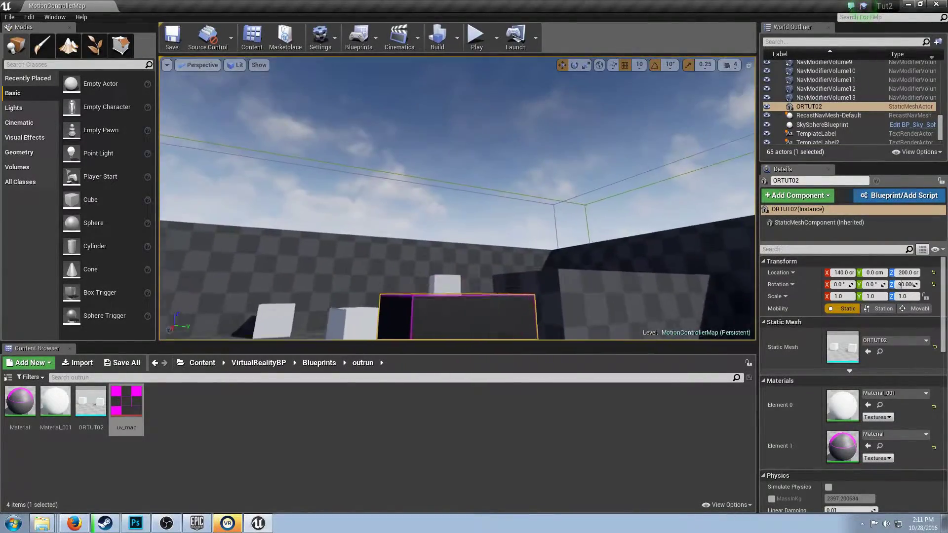
key("alt+p")
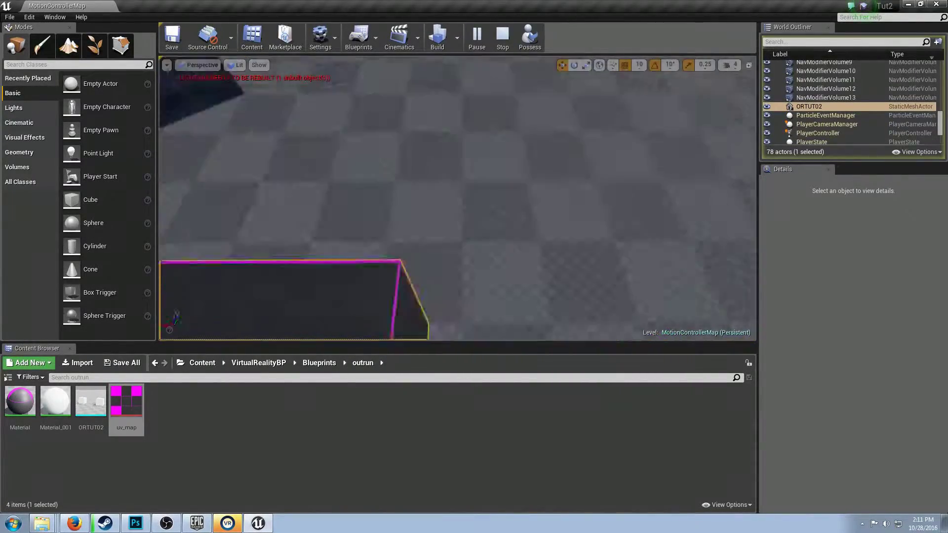
left_click_drag(456, 197, 340, 168)
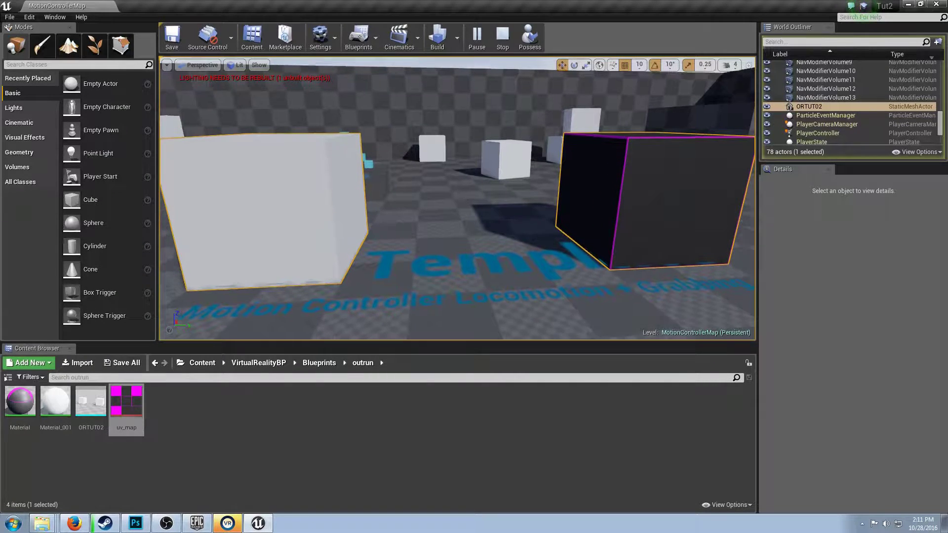
Switch to the NormalMap-Online page in Firefox and widen the browser window slightly
left_click(135, 523)
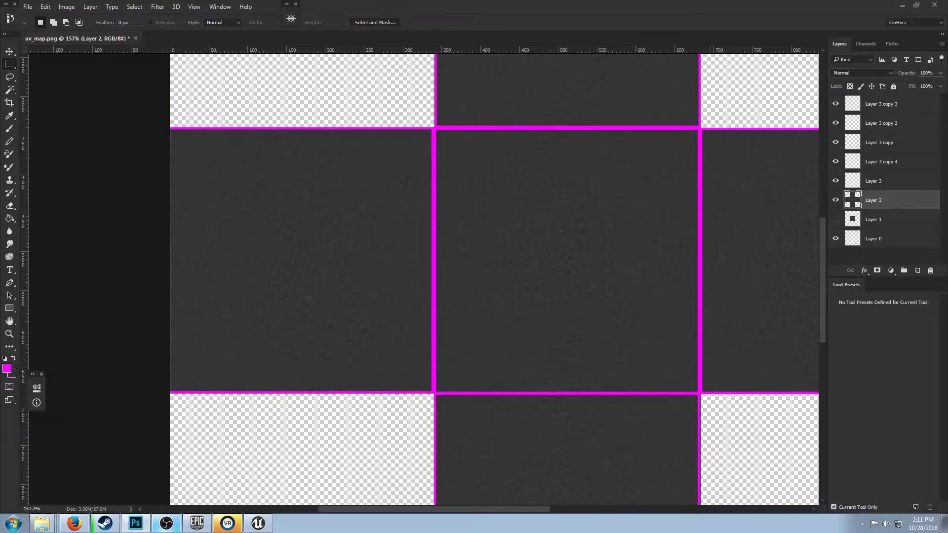
scroll(710, 310, "down", 2)
scroll(709, 312, "up", 1)
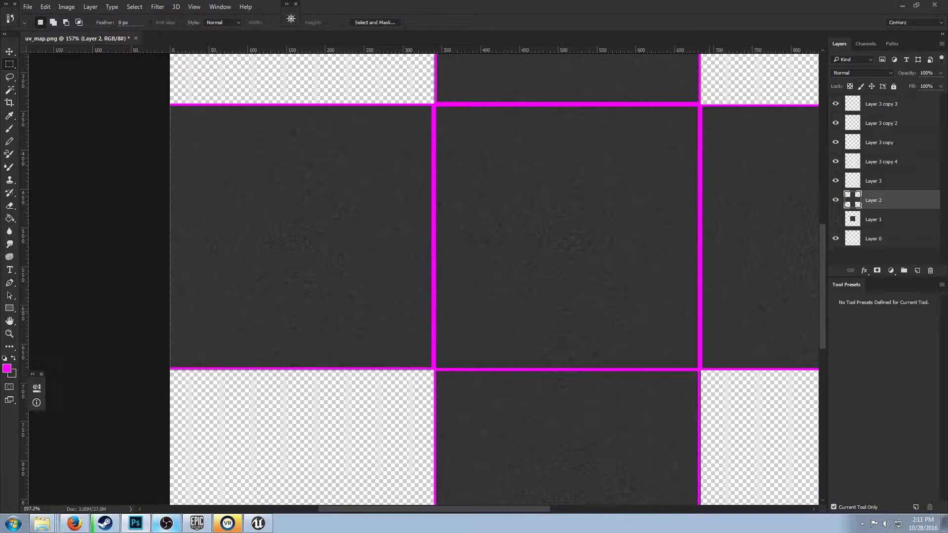
scroll(493, 279, "up", 2)
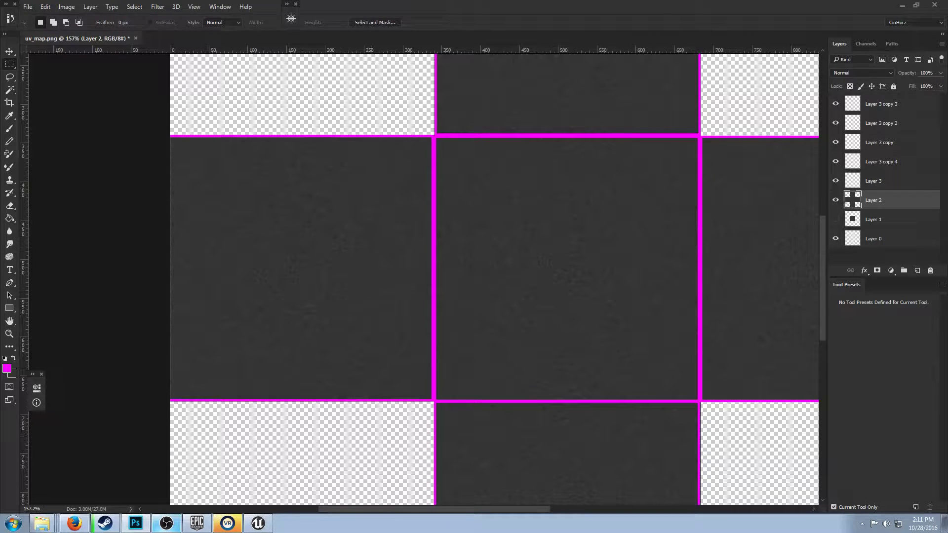
left_click(75, 523)
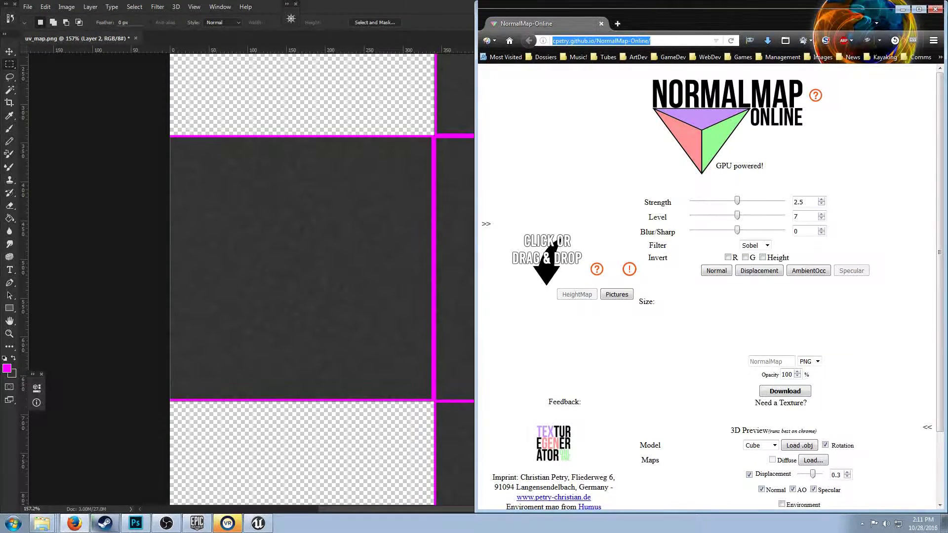
left_click_drag(476, 256, 454, 247)
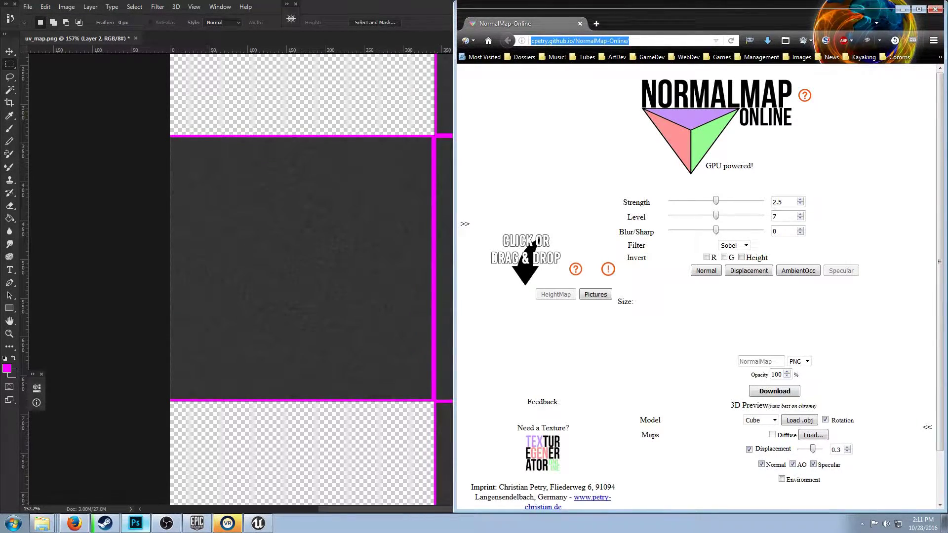
Switch back to Photoshop and save a PNG copy of the UV map over uv_mapB.png with Smallest / Slow compression and no interlacing
left_click(135, 523)
left_click(28, 6)
left_click(37, 116)
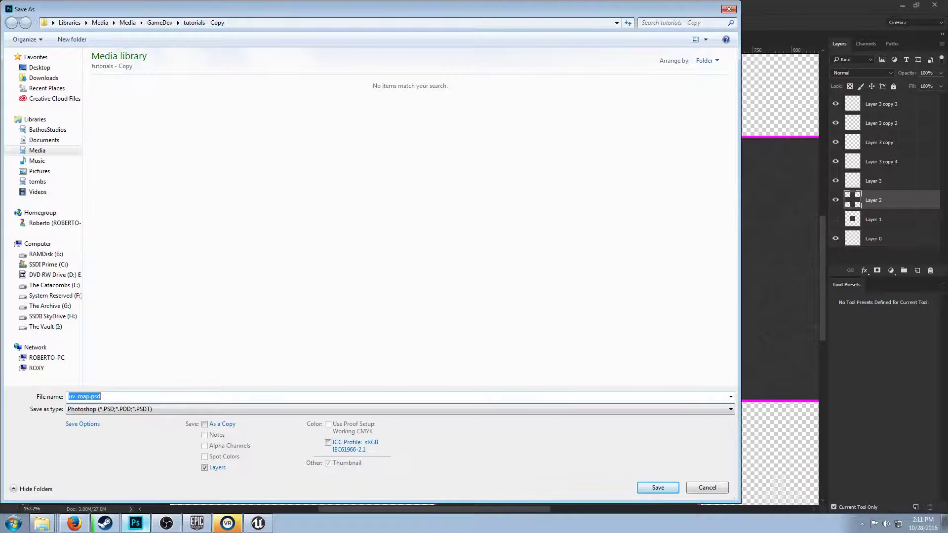
left_click(398, 409)
left_click(92, 370)
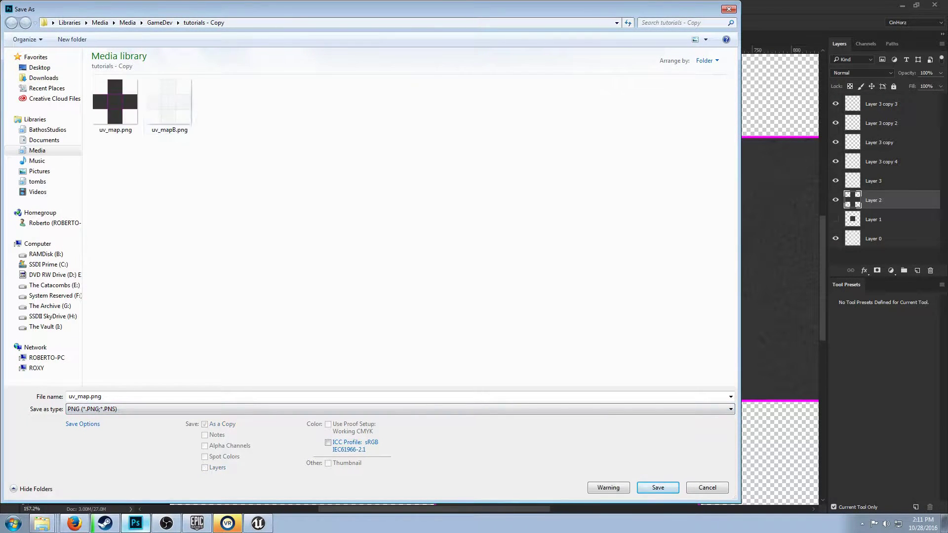
left_click(170, 103)
key("Return")
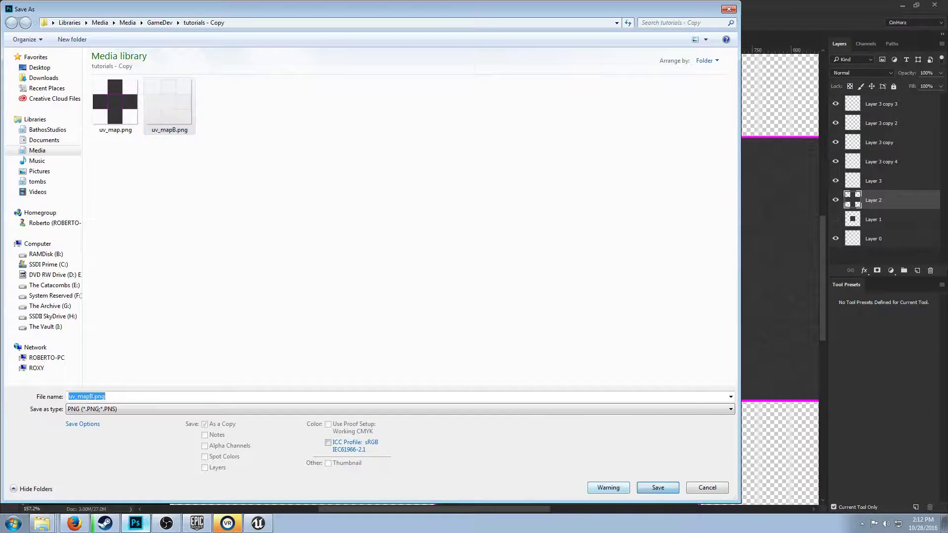
key("Return")
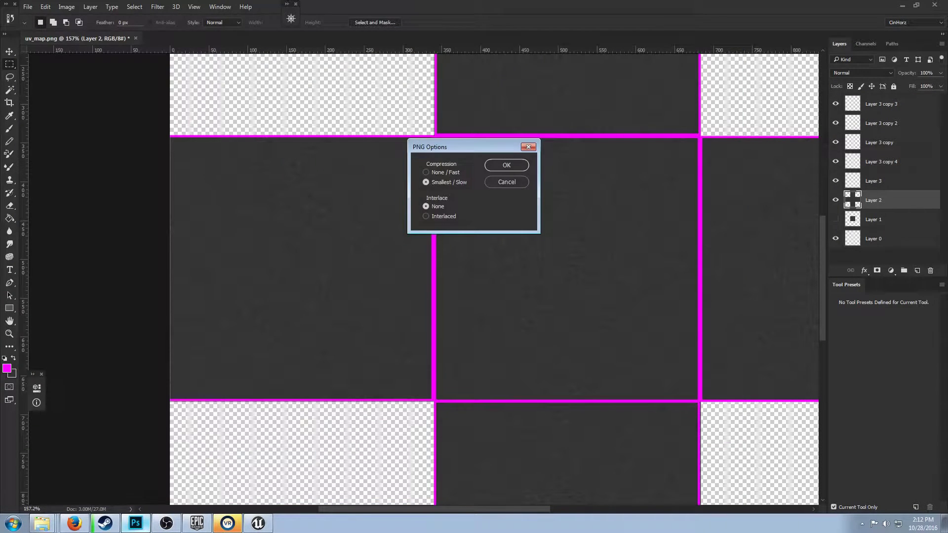
key("Return")
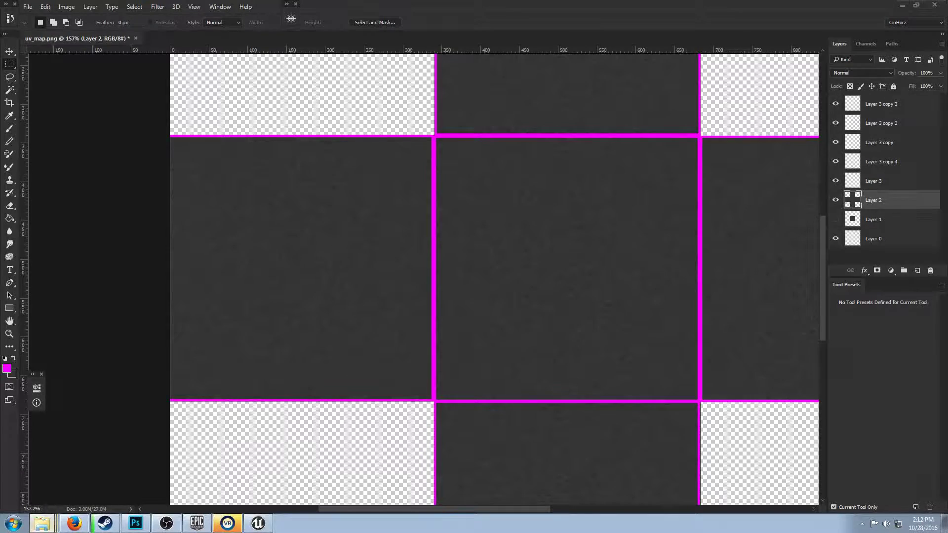
Bring up the tutorials - Copy folder beside NormalMap-Online in Firefox and load uv_mapB.png as the height map
left_click(43, 523)
left_click(74, 523)
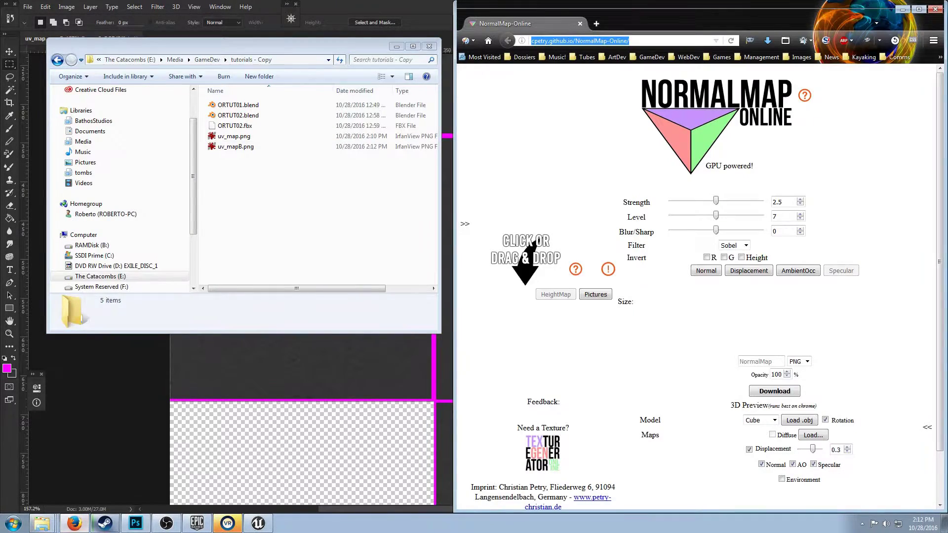
left_click(235, 147)
left_click_drag(236, 147, 525, 256)
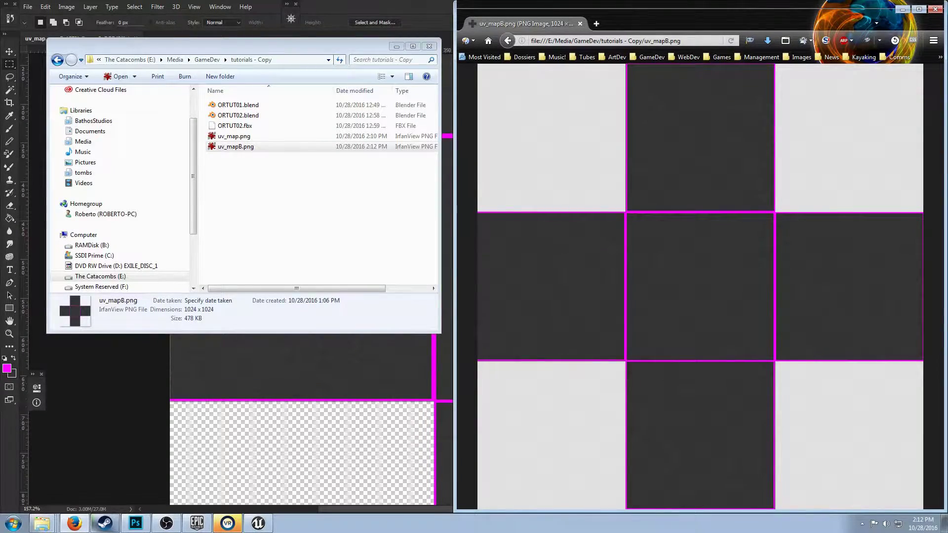
left_click(507, 40)
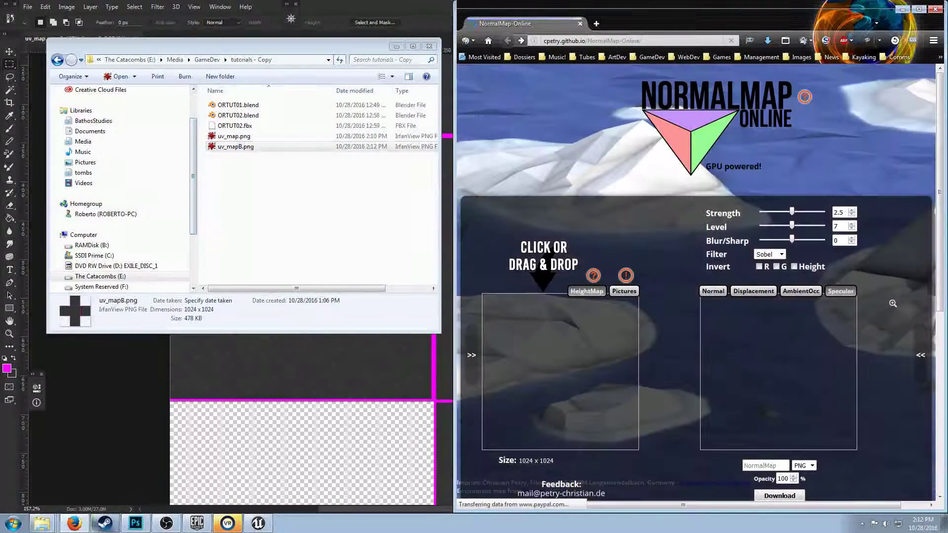
left_click(235, 147)
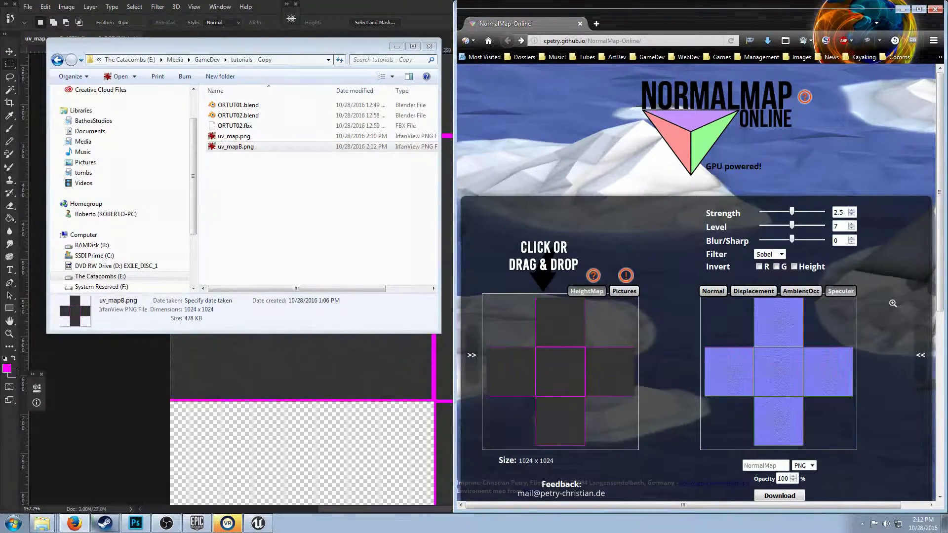
Examine the generated normal, displacement, ambient occlusion and specular maps and the 3D preview, finishing on the normal map
scroll(700, 281, "down", 5)
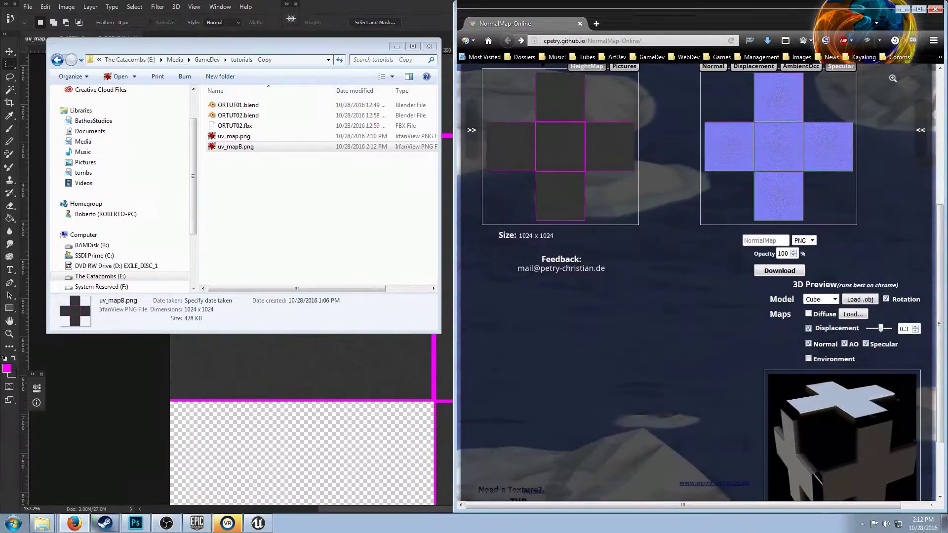
scroll(700, 281, "up", 5)
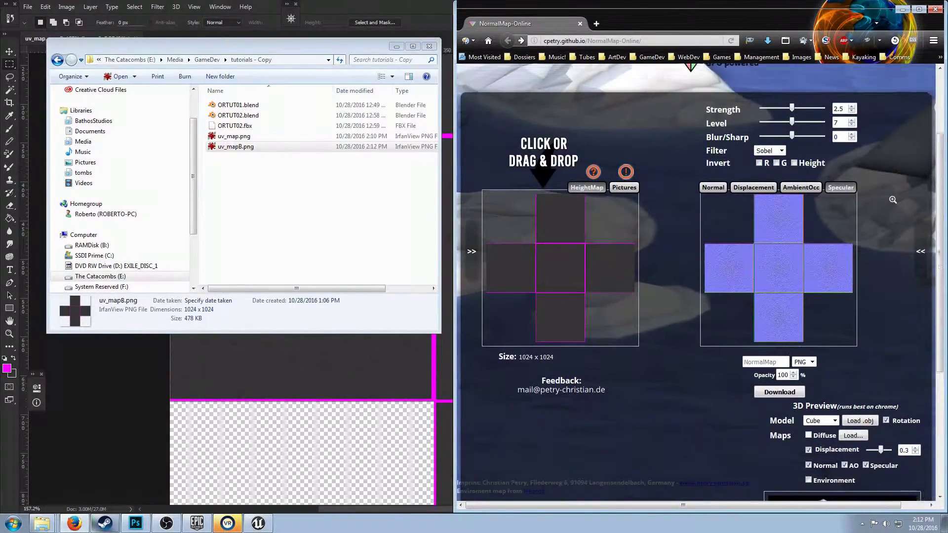
scroll(699, 281, "down", 4)
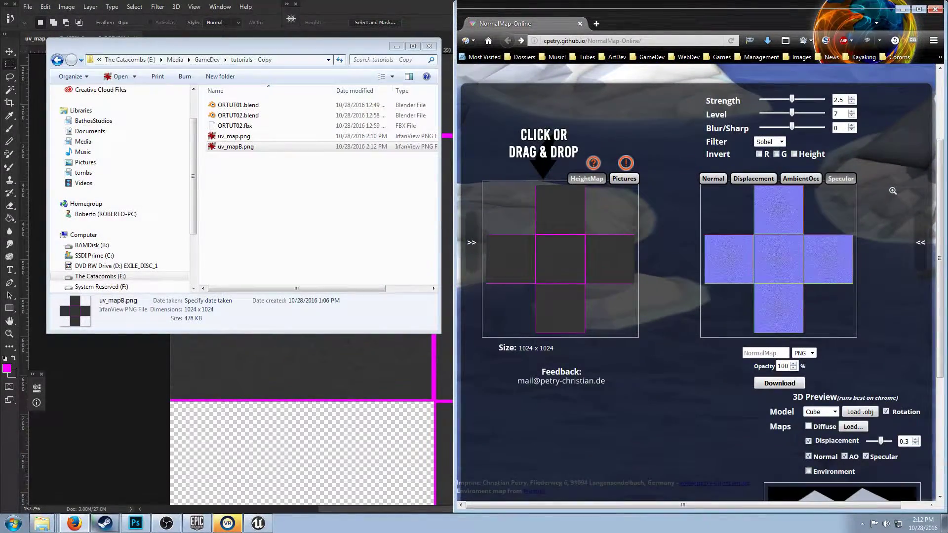
left_click(753, 178)
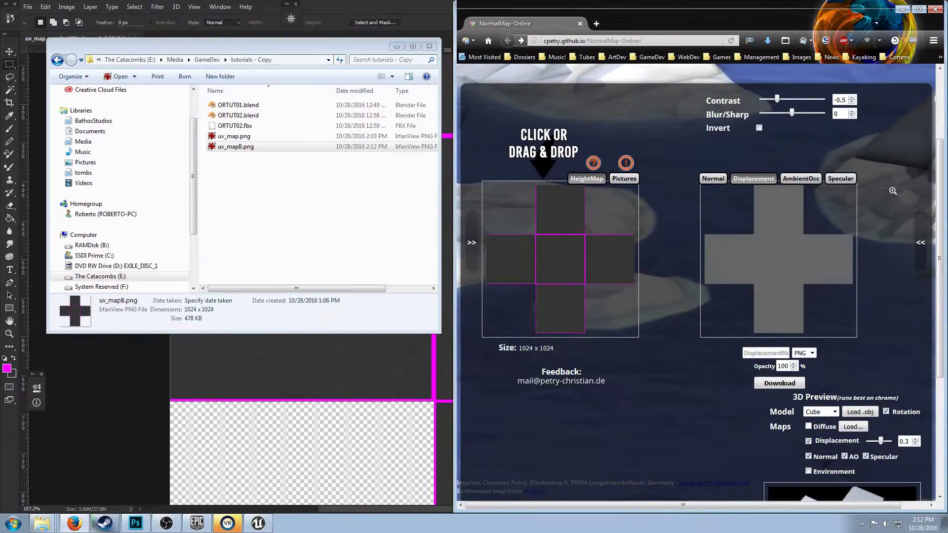
left_click(800, 178)
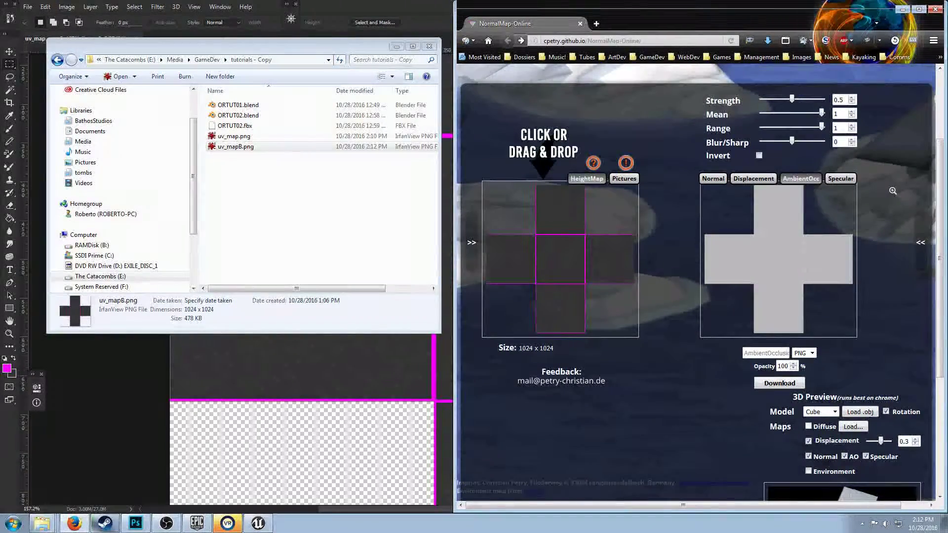
left_click(839, 179)
left_click(712, 178)
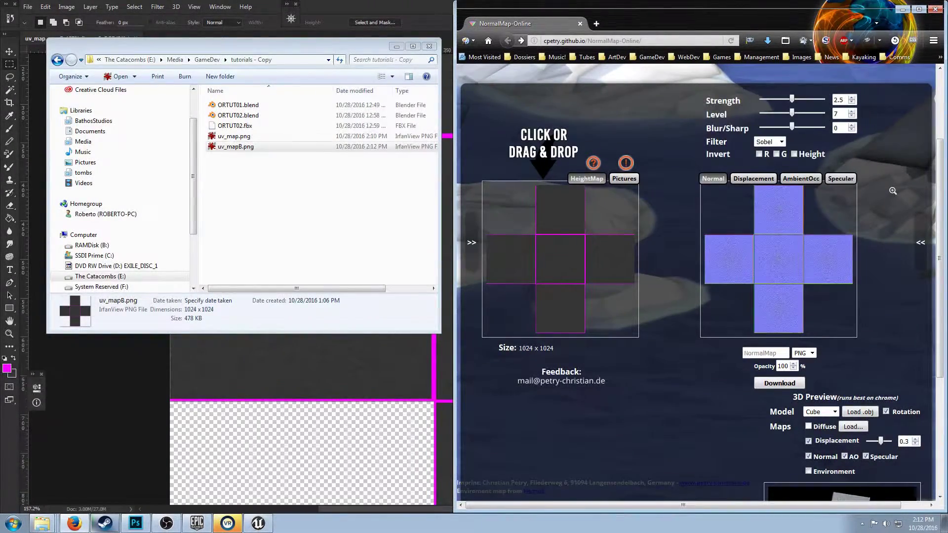
scroll(691, 296, "up", 3)
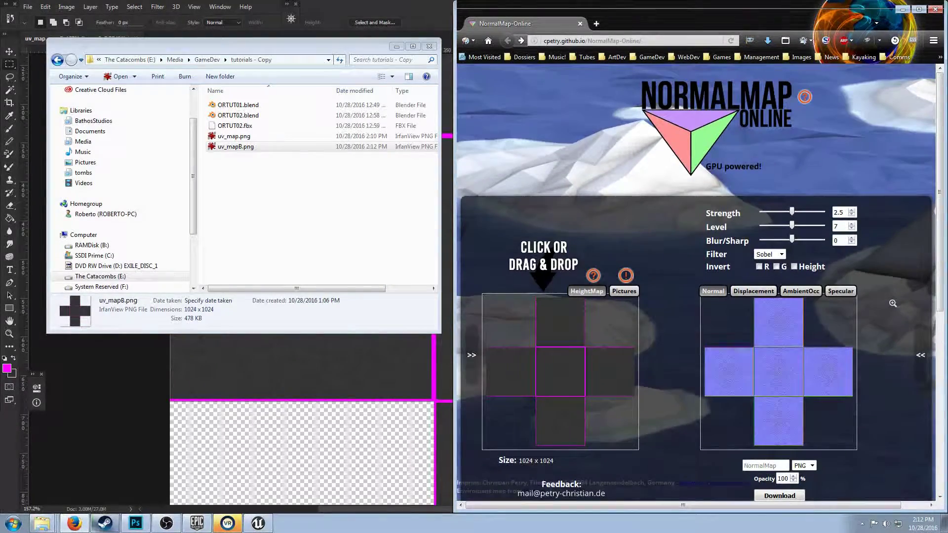
scroll(691, 296, "down", 3)
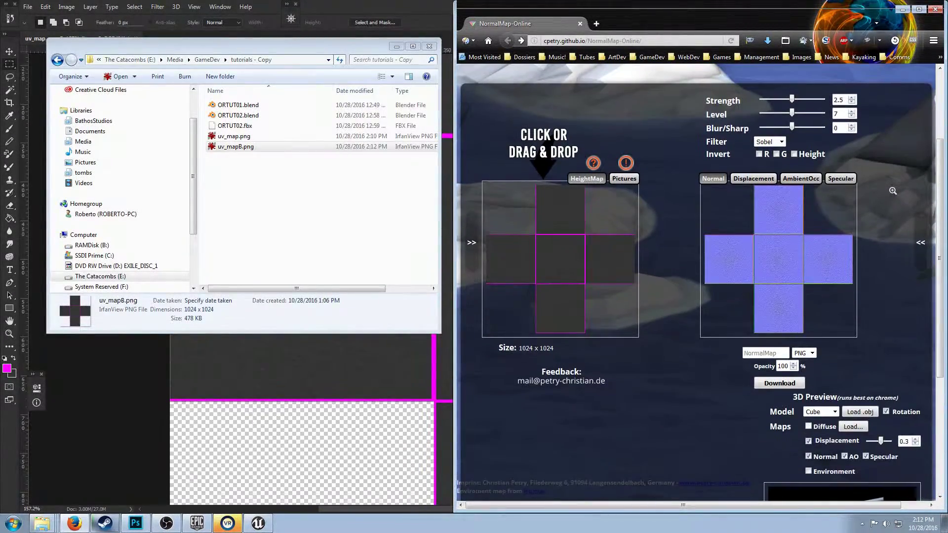
Download the normal map and save it as NormalMap.png in the tutorials - Copy folder under GameDev
left_click(778, 383)
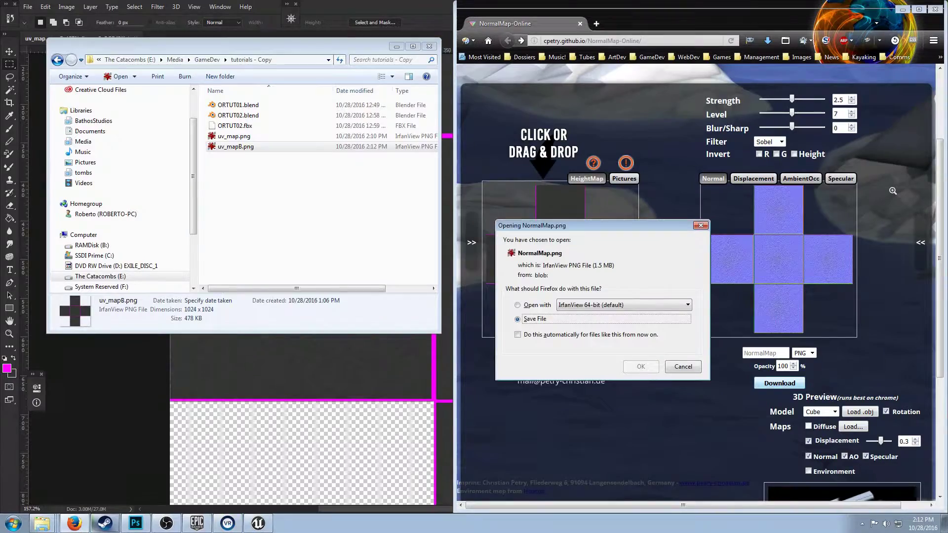
key("Return")
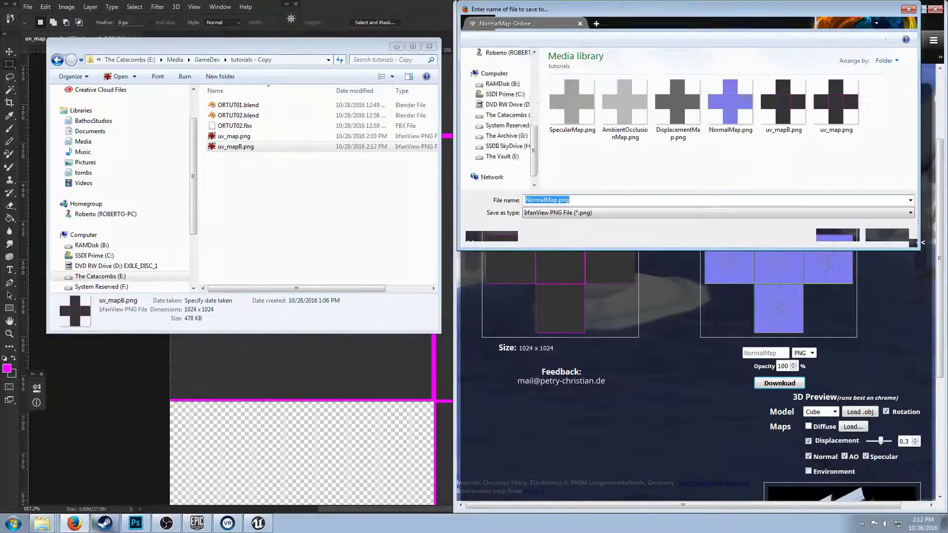
left_click(616, 22)
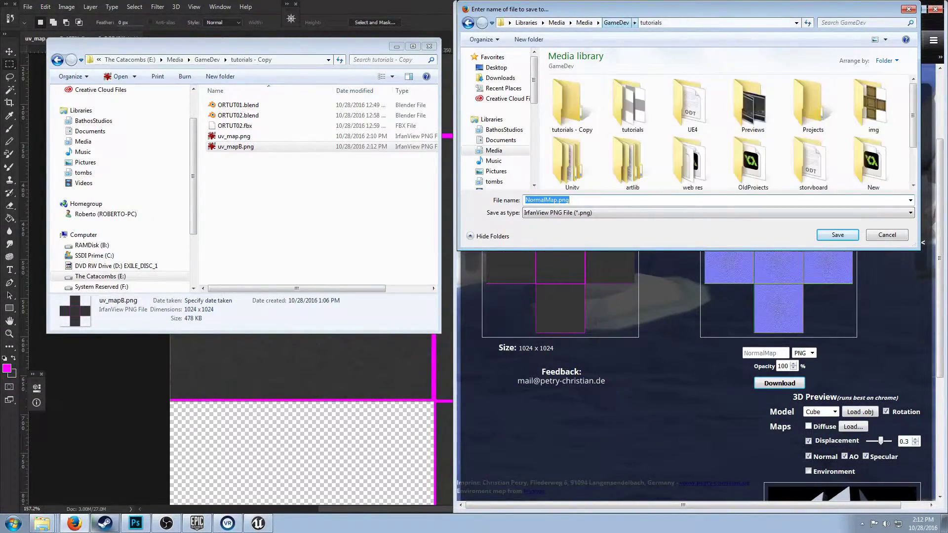
double_click(572, 105)
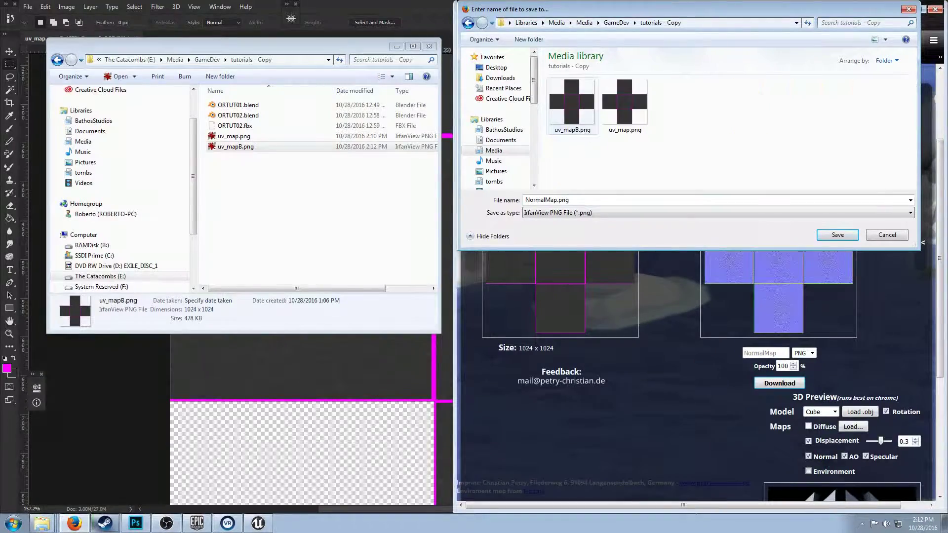
left_click(837, 234)
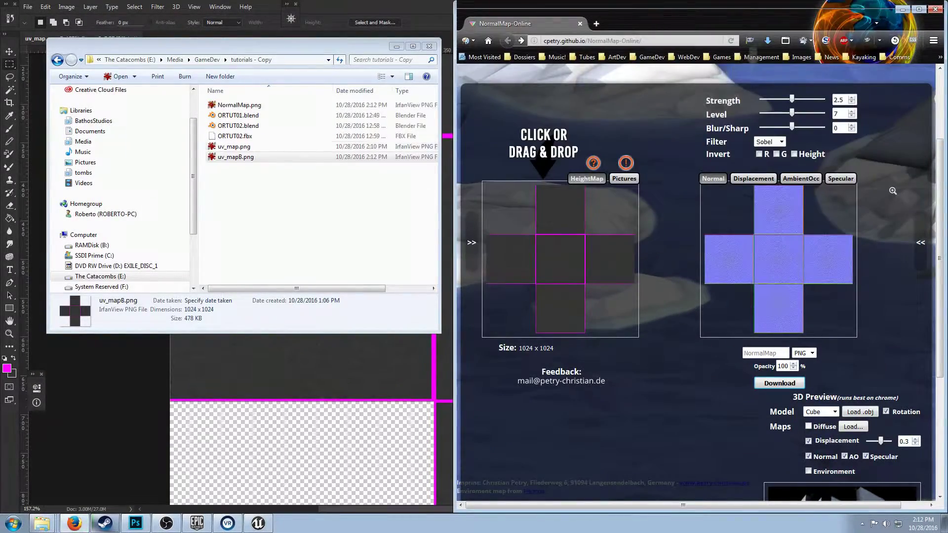
Download the displacement map as DisplacementMap.png into the tutorials - Copy folder
left_click(753, 178)
left_click(779, 383)
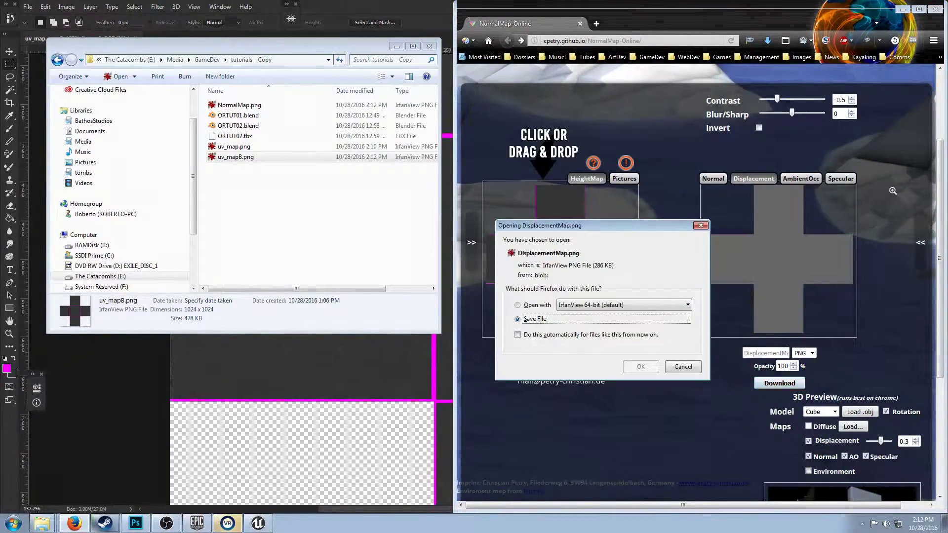
key("Return")
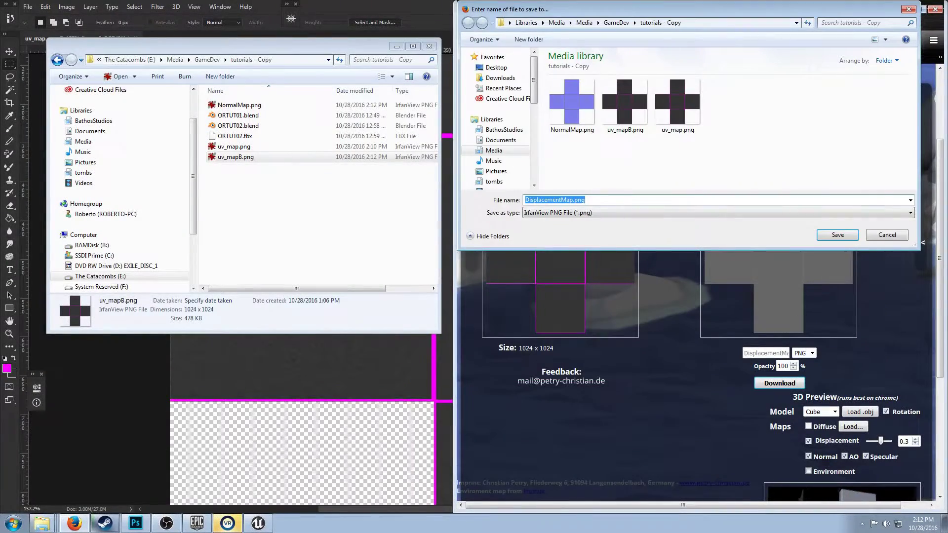
left_click(837, 234)
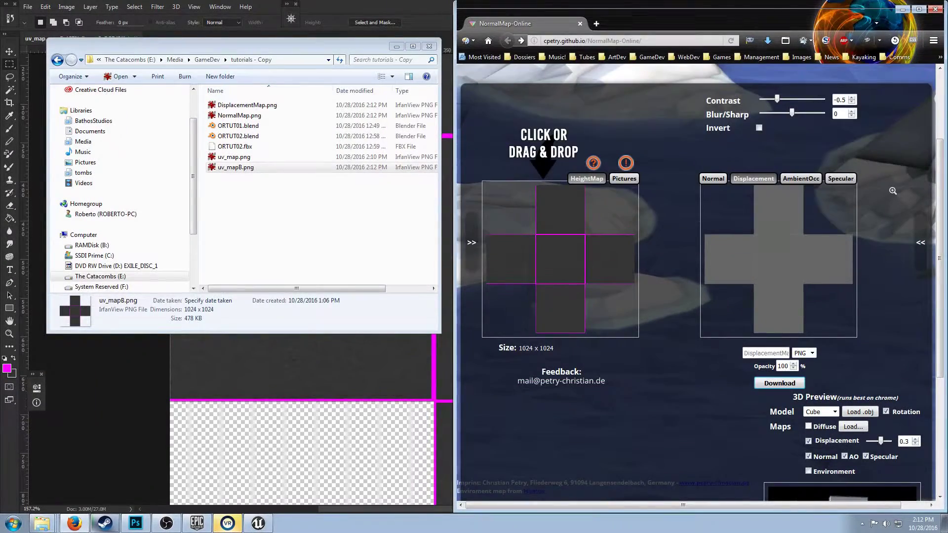
Download the ambient occlusion map as AmbientOcclusionMap.png into the tutorials - Copy folder
left_click(800, 179)
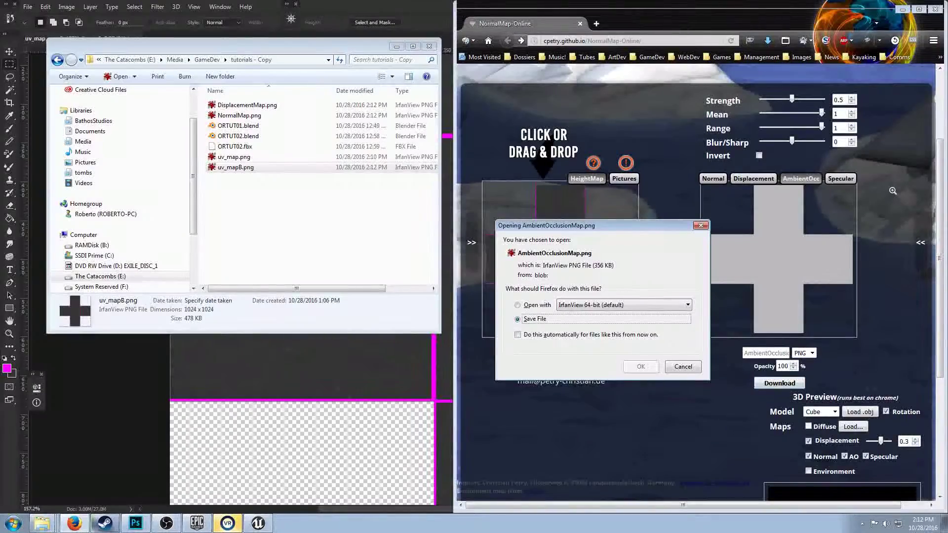
key("Return")
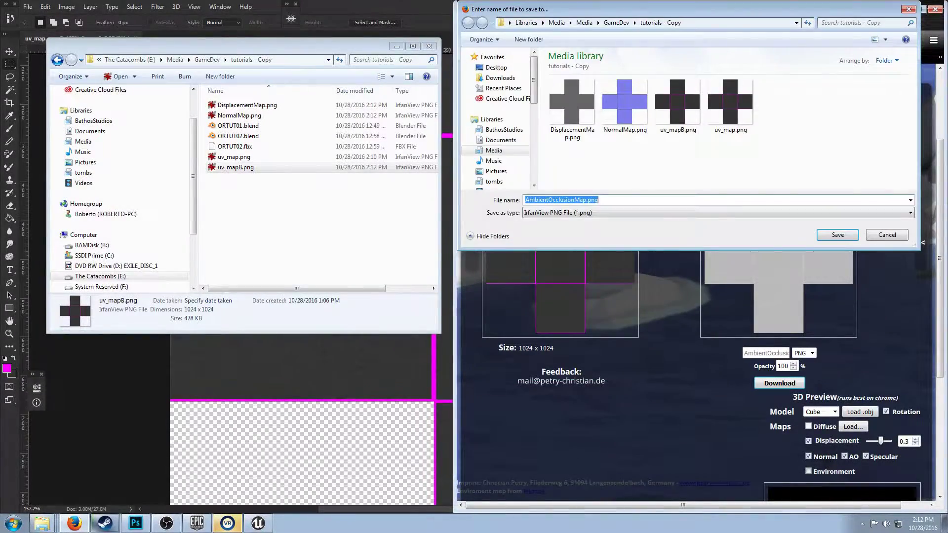
key("Return")
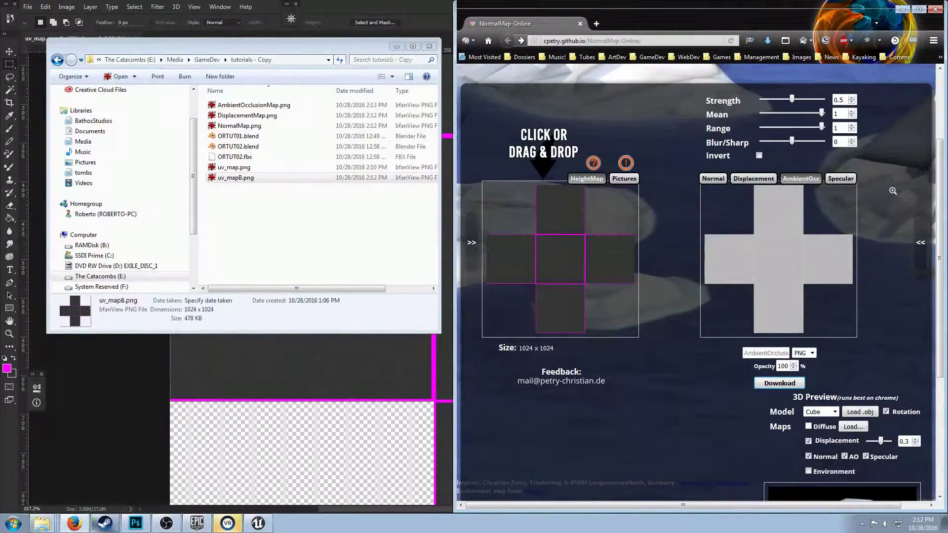
Download the specular map as SpecularMap.png into the tutorials - Copy folder
left_click(839, 179)
left_click(779, 383)
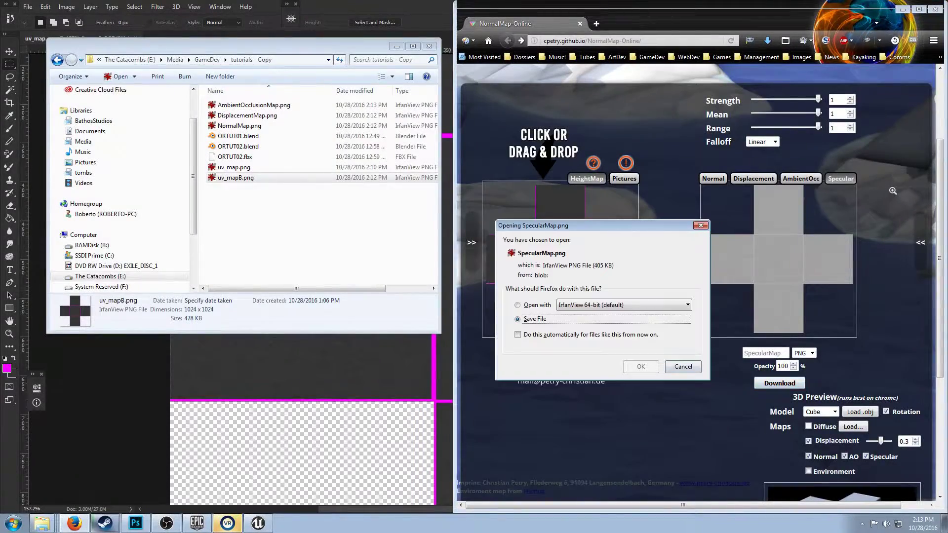
key("Return")
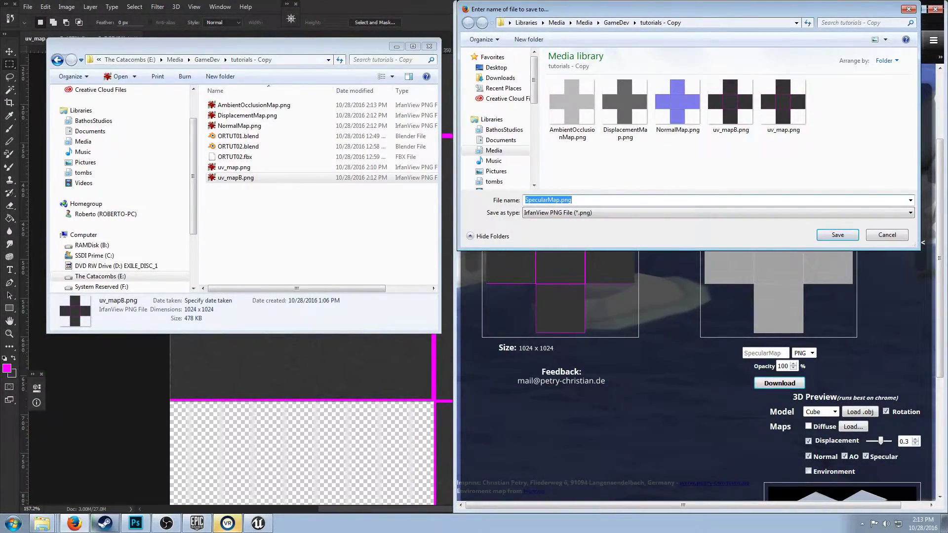
key("Return")
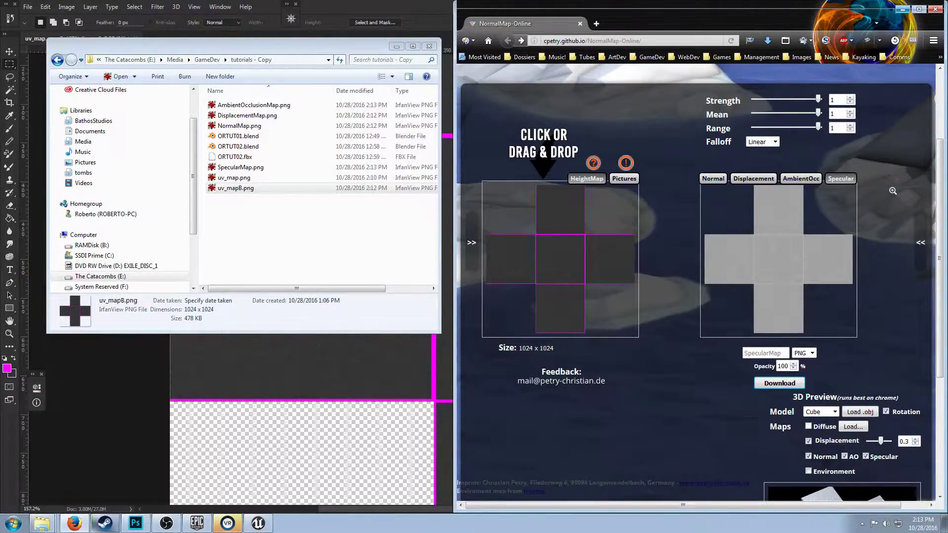
Examine the 3D cube preview of the generated maps and close the Firefox window
scroll(893, 190, "up", 2)
scroll(893, 191, "down", 6)
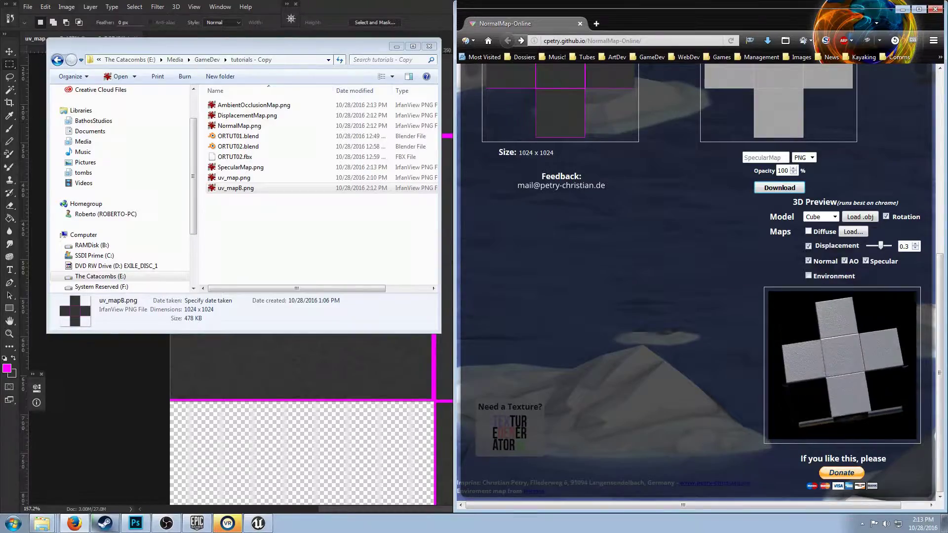
scroll(859, 232, "up", 2)
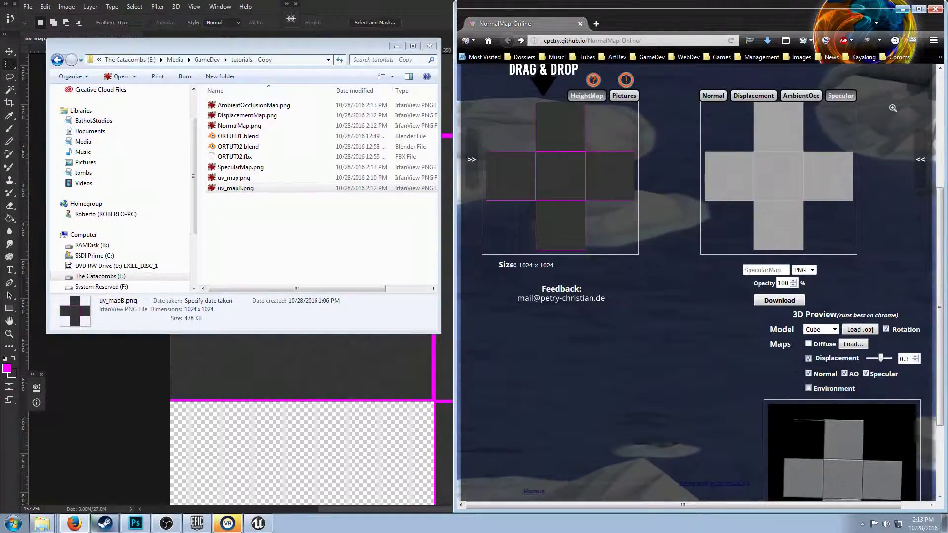
scroll(859, 232, "down", 1)
scroll(893, 164, "down", 1)
scroll(892, 164, "up", 7)
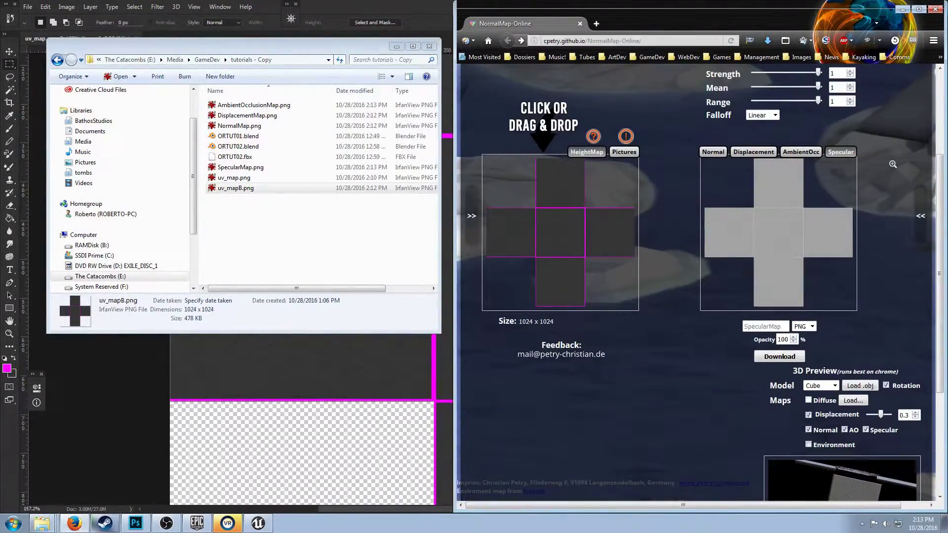
key("alt+F4")
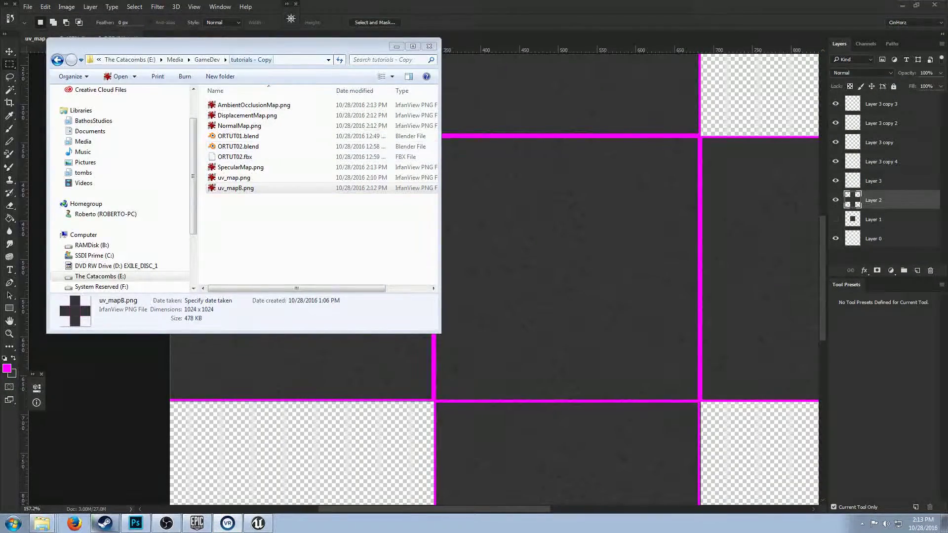
Switch to Unreal Editor and open Material_001 from the outrun folder in the material editor, keeping its content assets in view
left_click_drag(251, 46, 502, 101)
left_click(258, 523)
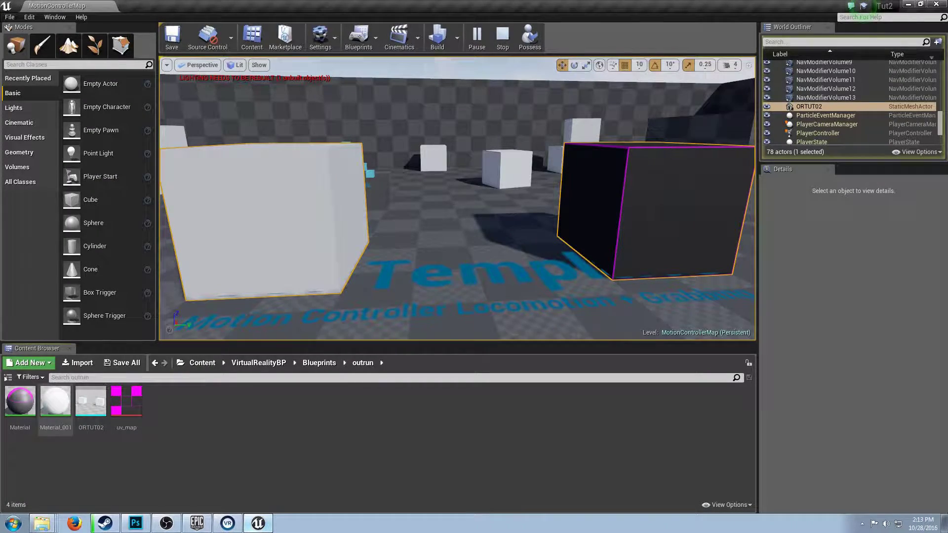
double_click(56, 401)
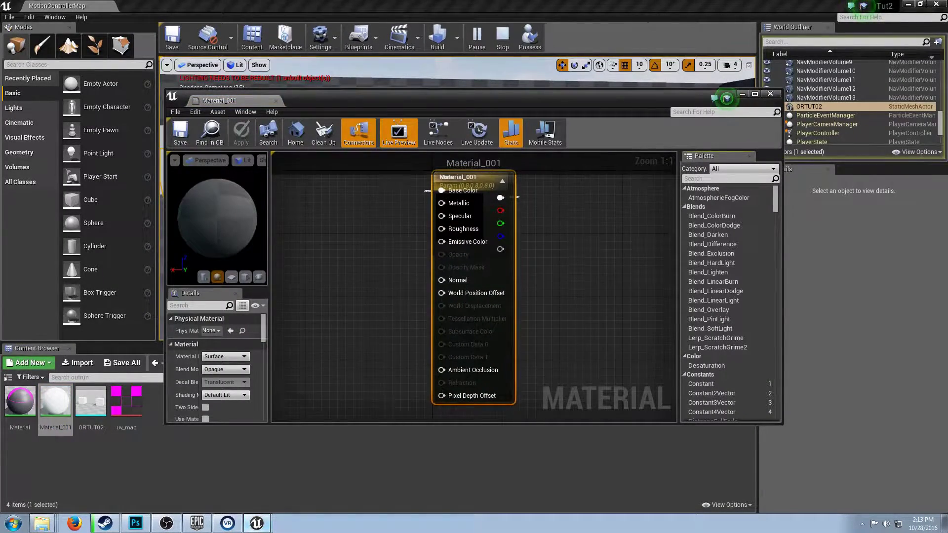
left_click_drag(444, 98, 575, 79)
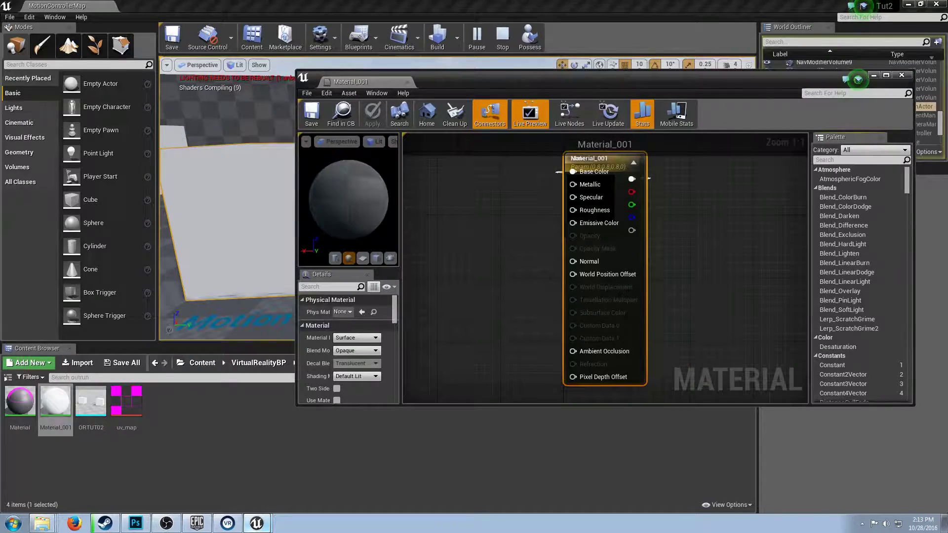
Move the Material_001 output node off the colour parameter node and delete that parameter node
left_click_drag(594, 249, 714, 279)
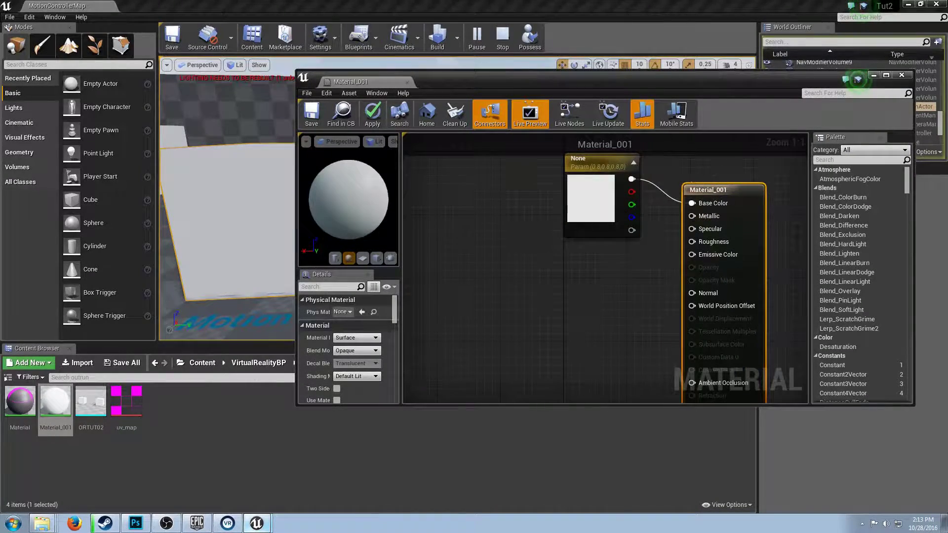
left_click_drag(598, 163, 534, 187)
key("Delete")
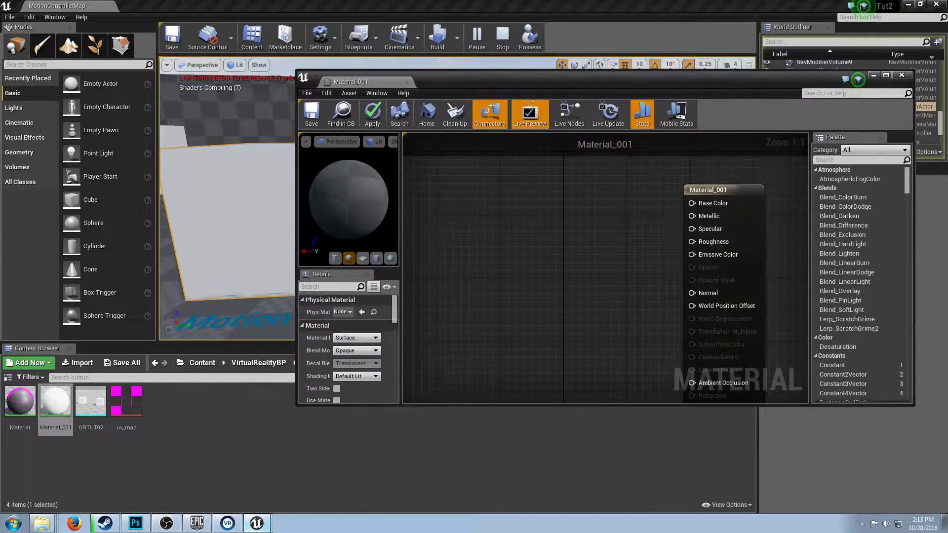
Import AmbientOcclusionMap.png, DisplacementMap.png, NormalMap.png, SpecularMap.png and uv_mapB.png from the tutorials - Copy folder into the outrun folder
scroll(522, 188, "down", 4)
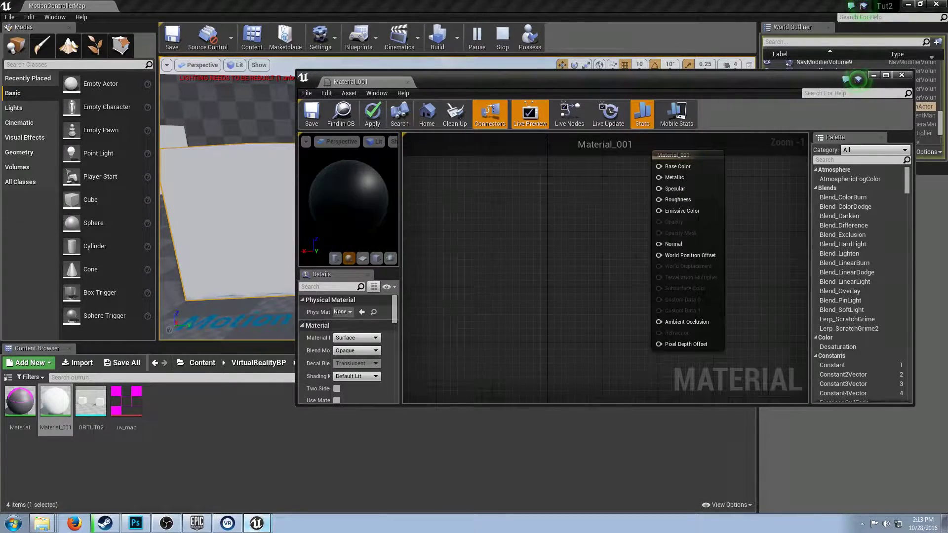
scroll(590, 210, "up", 1)
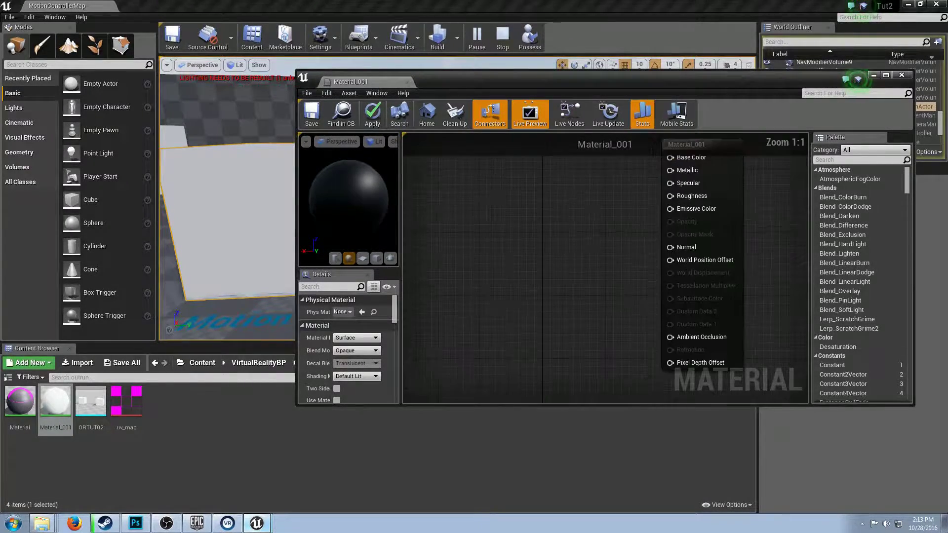
scroll(590, 210, "down", 1)
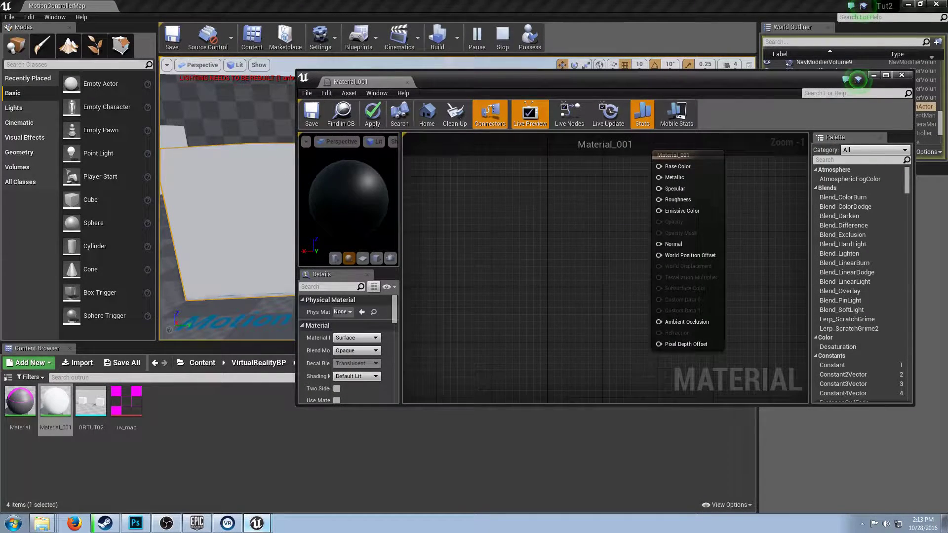
left_click(198, 429)
left_click(77, 363)
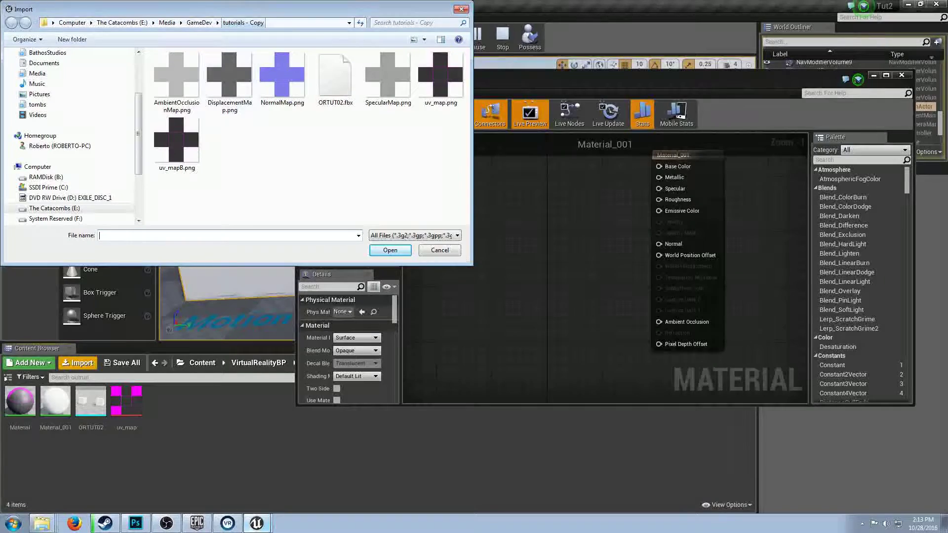
left_click(176, 82)
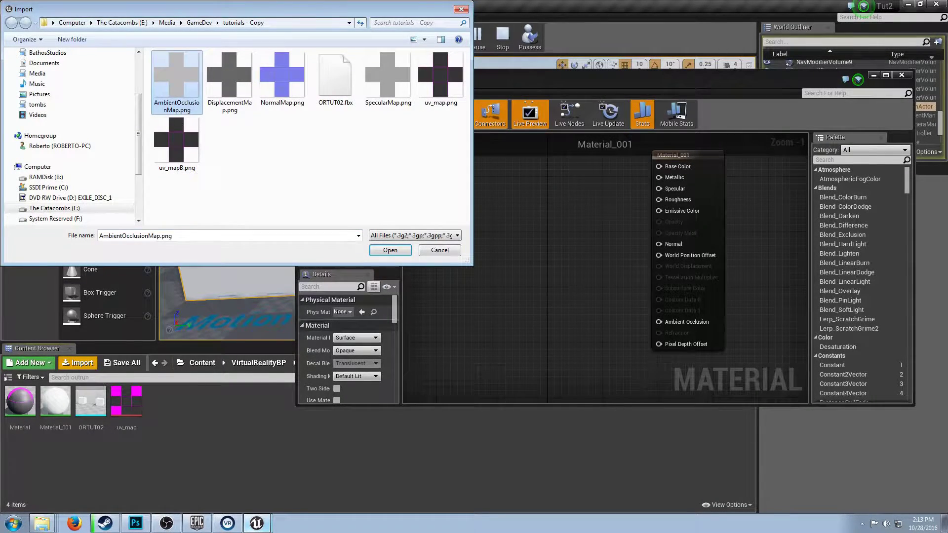
left_click(229, 82, "ctrl")
left_click(282, 79, "ctrl")
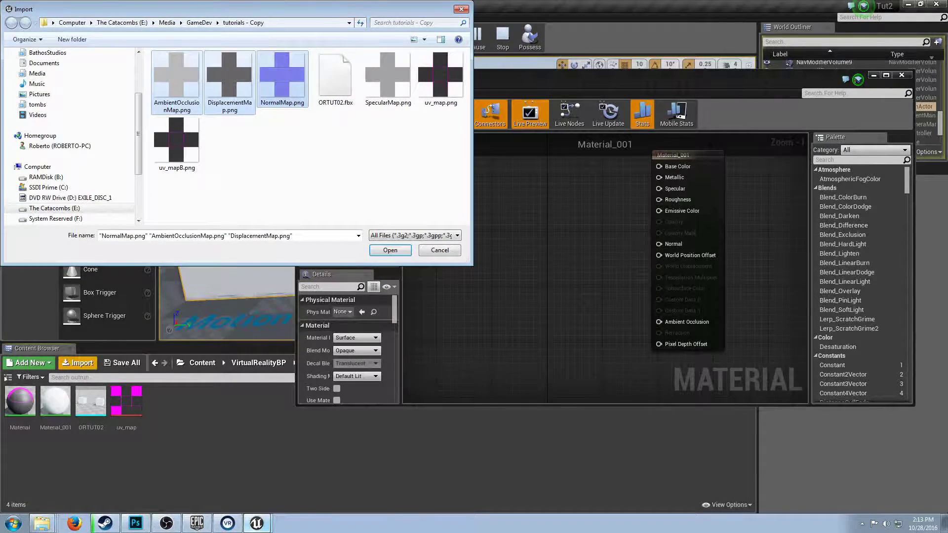
left_click(387, 79, "ctrl")
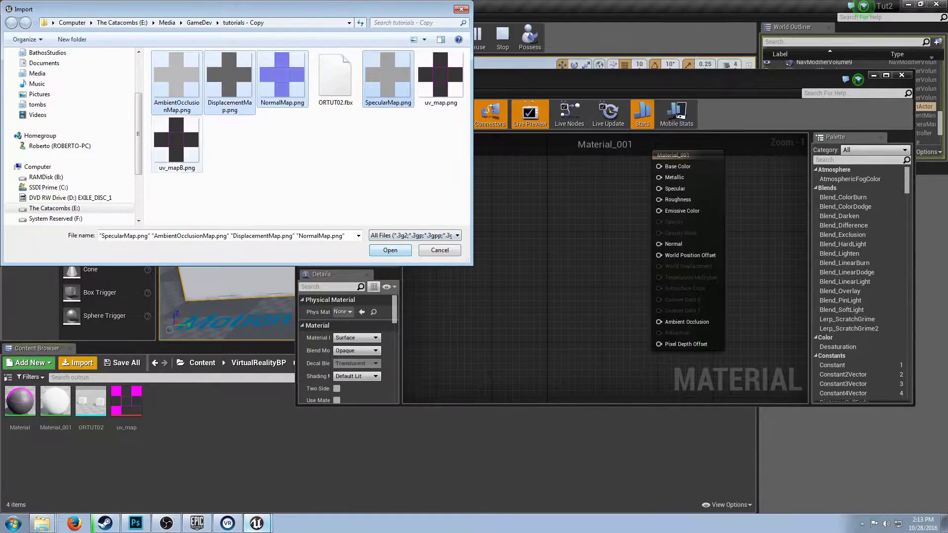
left_click(176, 140, "ctrl")
left_click(390, 250)
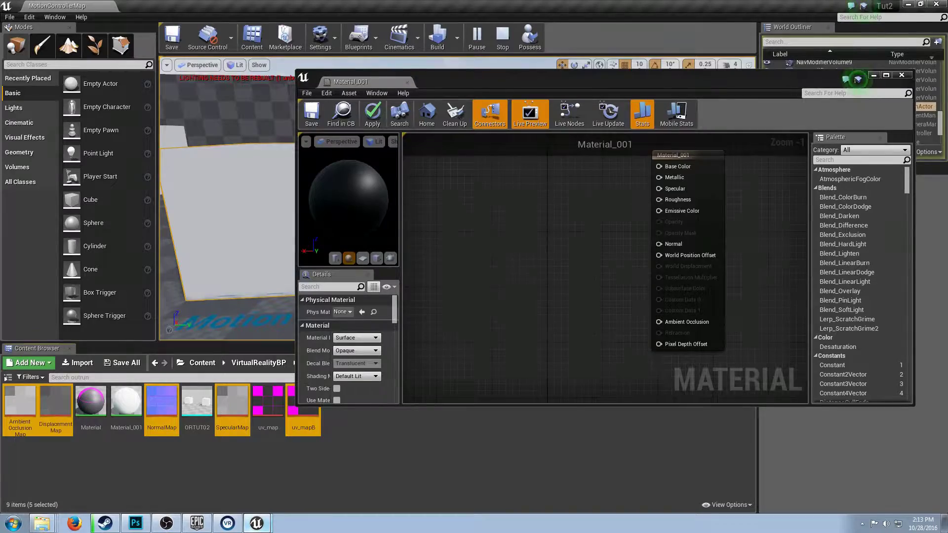
key("Escape")
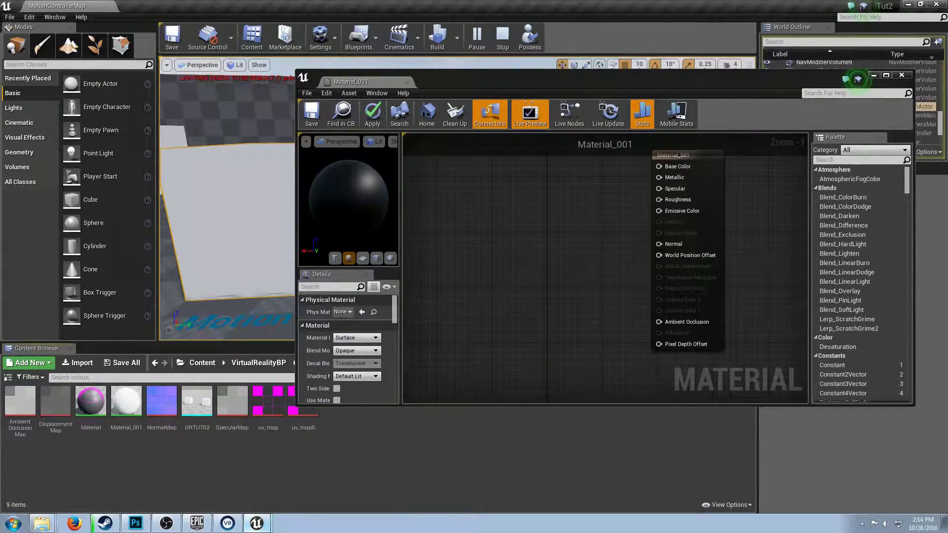
Move the material editor window clear of the outrun assets and add uv_mapB as a texture sample wired to Material_001's Base Color
left_click_drag(642, 82, 614, 19)
left_click(161, 410)
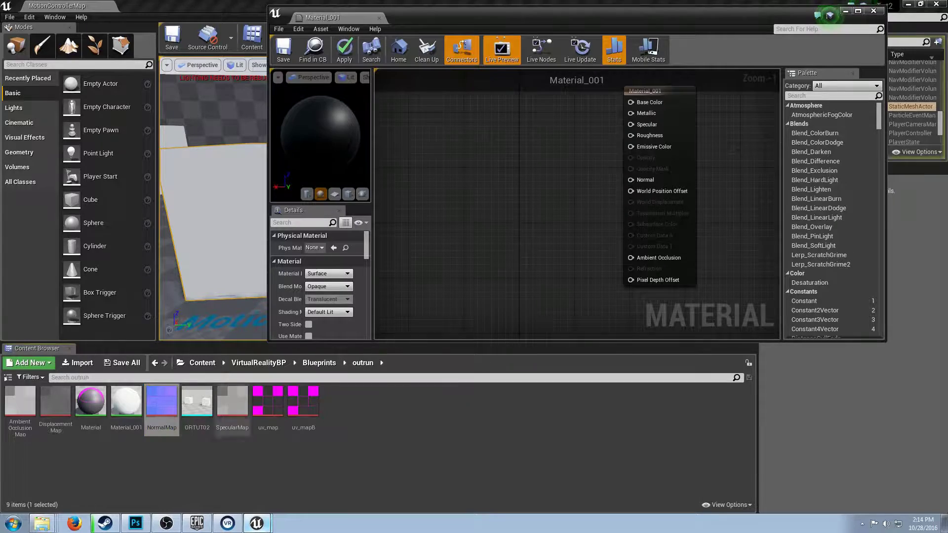
scroll(551, 247, "up", 1)
scroll(552, 247, "down", 2)
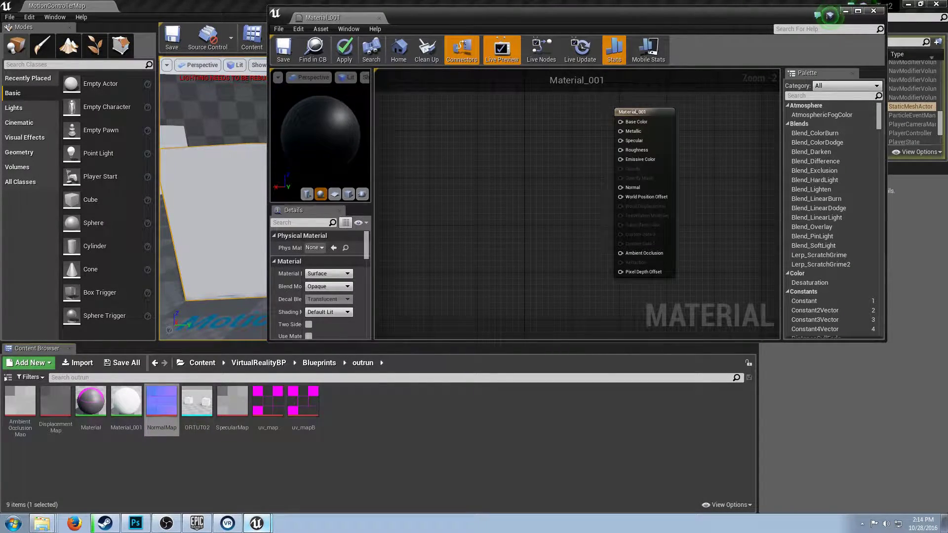
left_click(303, 409)
left_click_drag(303, 409, 621, 121)
left_click_drag(538, 125, 515, 100)
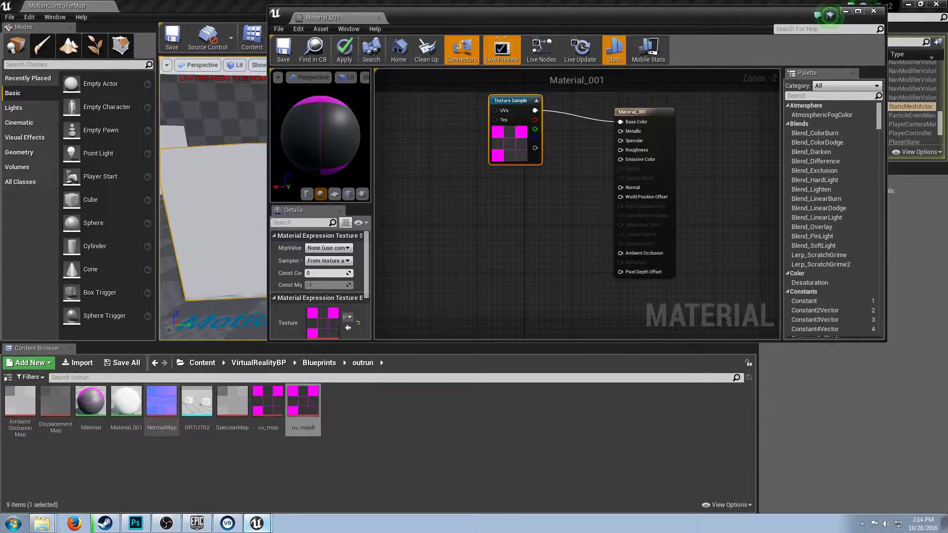
Add NormalMap and SpecularMap as texture samples wired to Material_001's Normal and Specular inputs, with the normal map node placed lower
left_click_drag(161, 403, 621, 187)
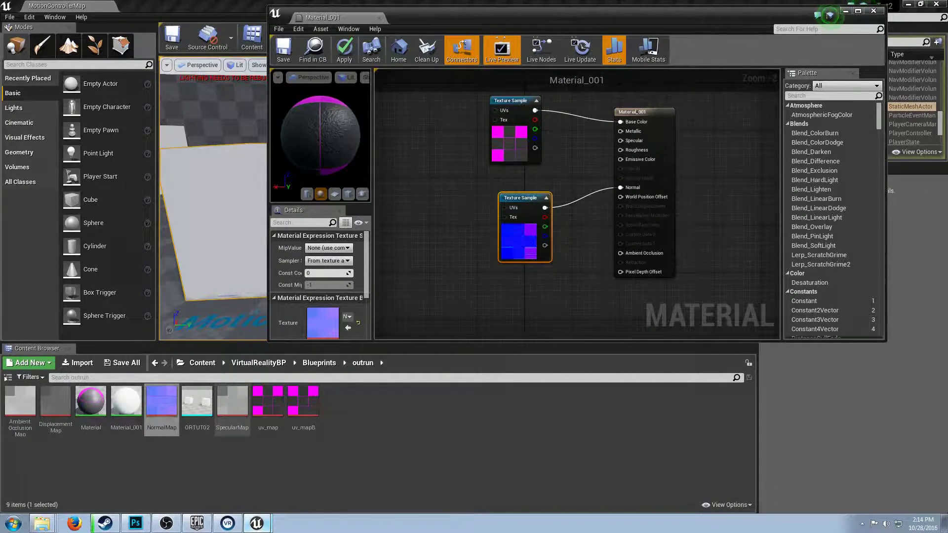
left_click_drag(232, 407, 237, 400)
left_click_drag(328, 324, 621, 140)
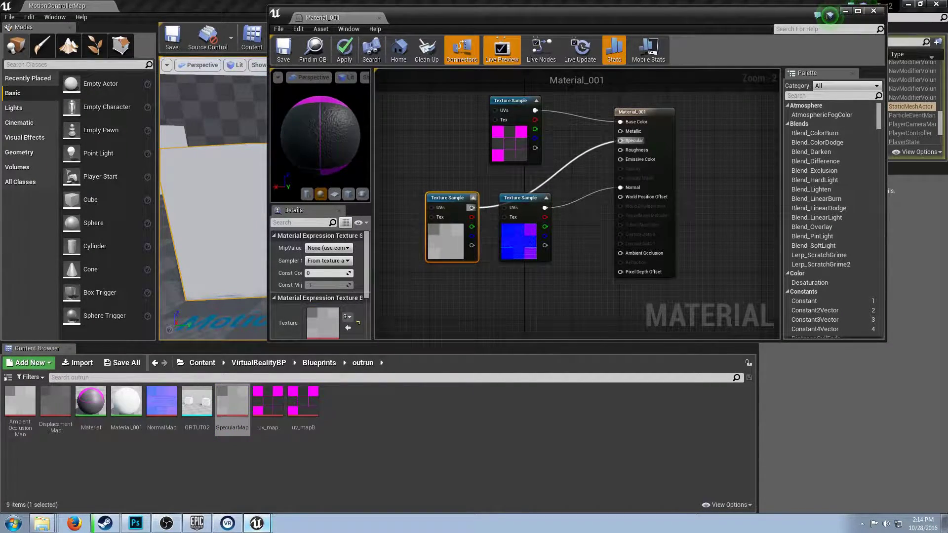
left_click_drag(504, 197, 500, 241)
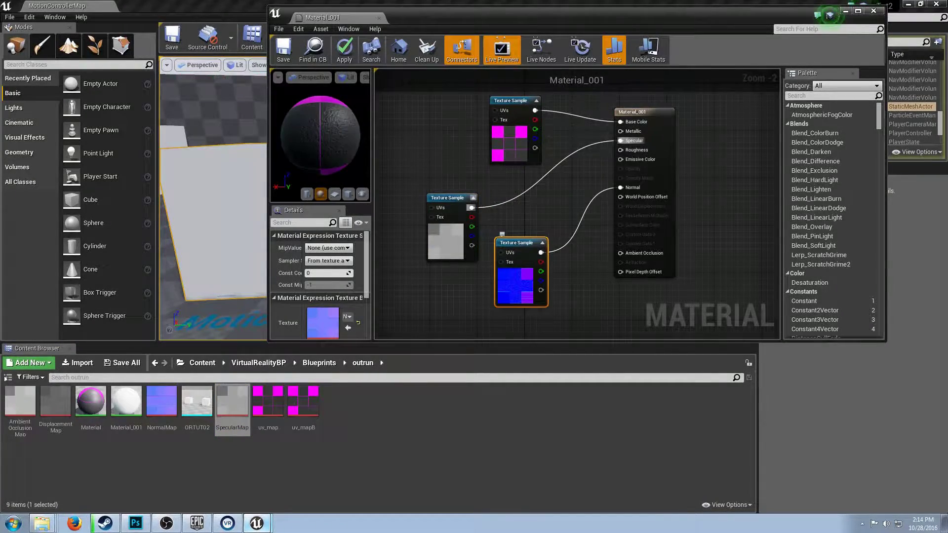
Add AmbientOcclusionMap as a texture sample below the normal map node and wire it to the Ambient Occlusion input
left_click_drag(421, 293, 421, 216)
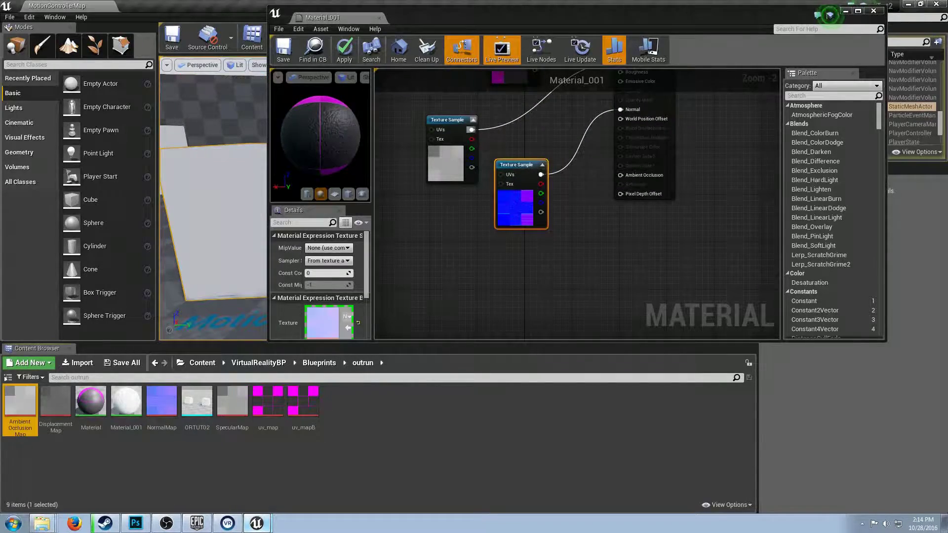
left_click_drag(20, 402, 620, 175)
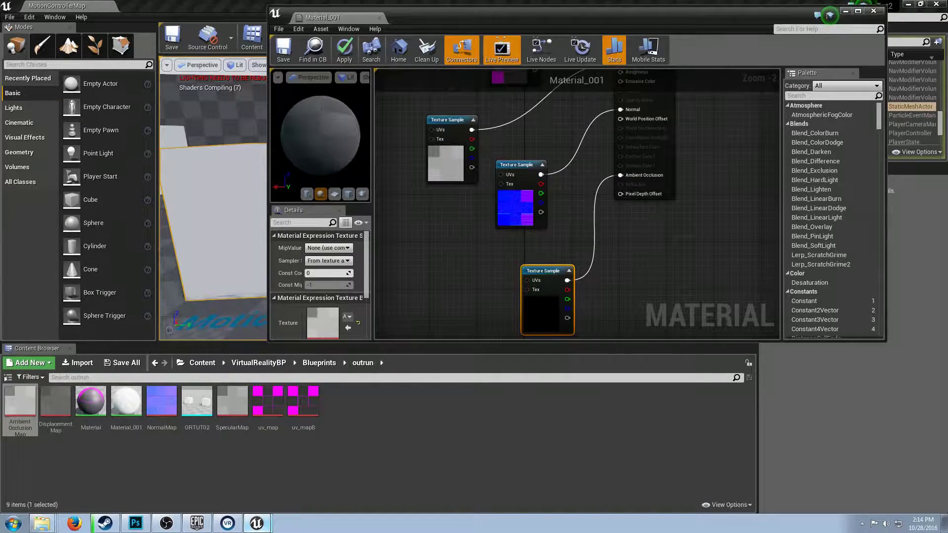
left_click_drag(553, 129, 531, 179)
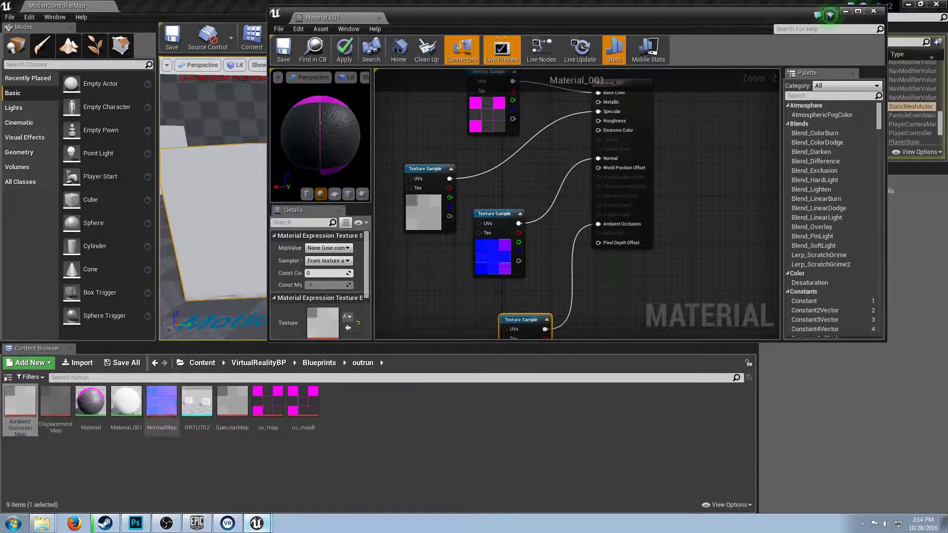
Add DisplacementMap as an unconnected texture sample beside the ambient occlusion node, and save and close Material_001
left_click(56, 402)
left_click_drag(56, 402, 421, 293)
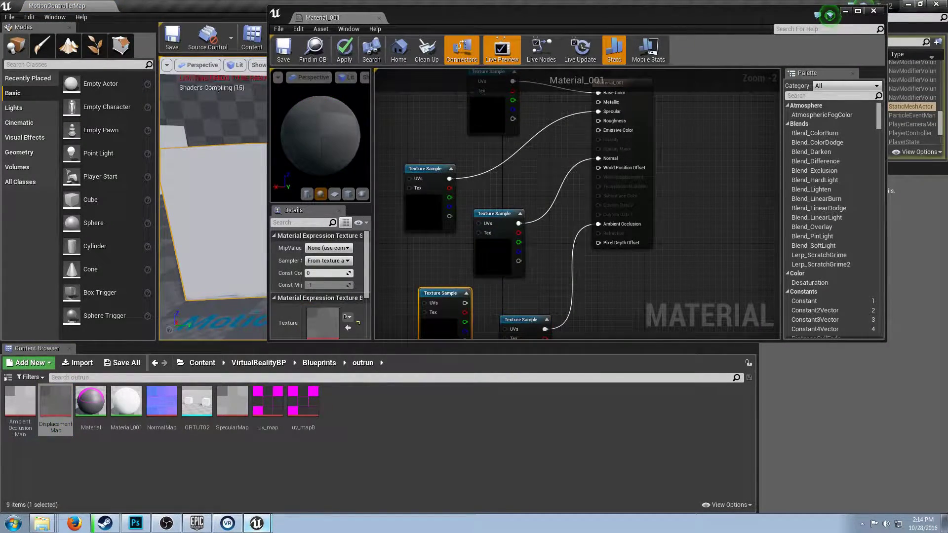
left_click_drag(580, 218, 604, 188)
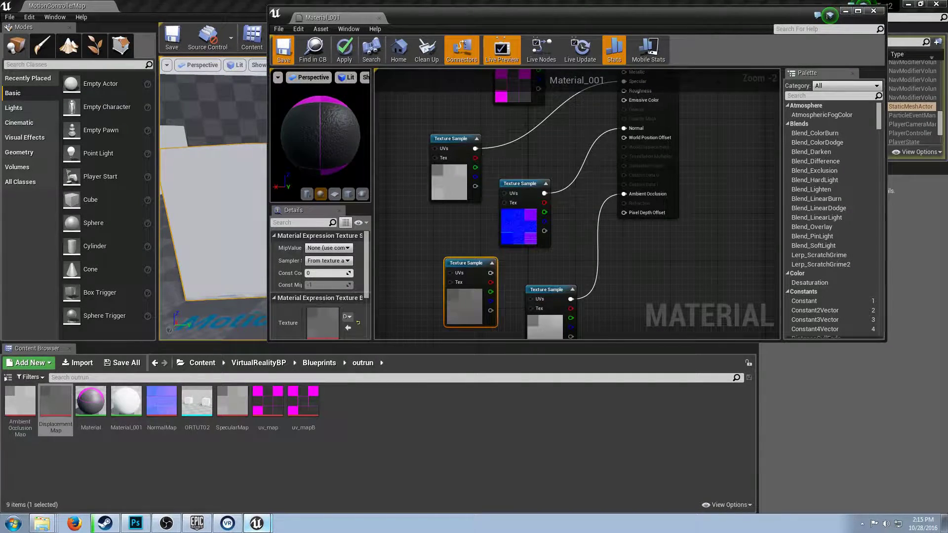
left_click(283, 50)
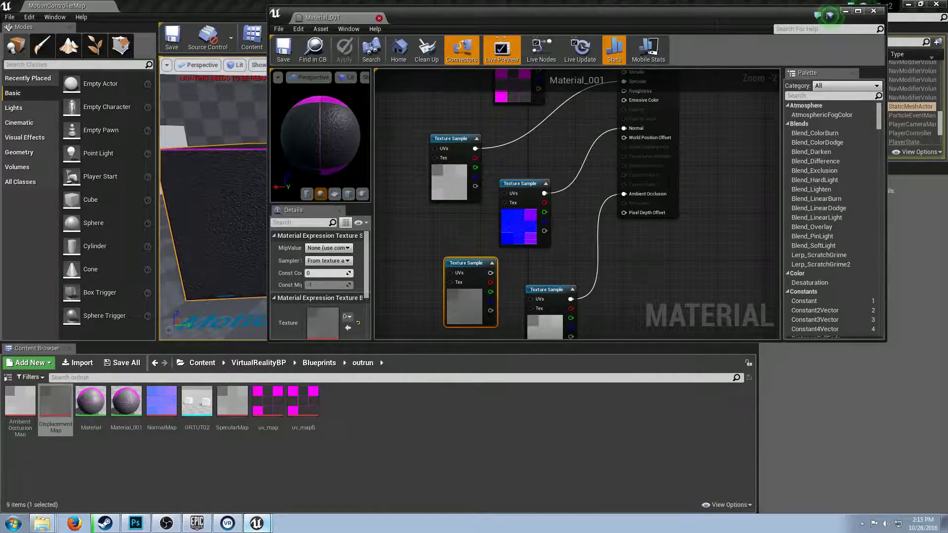
left_click(379, 18)
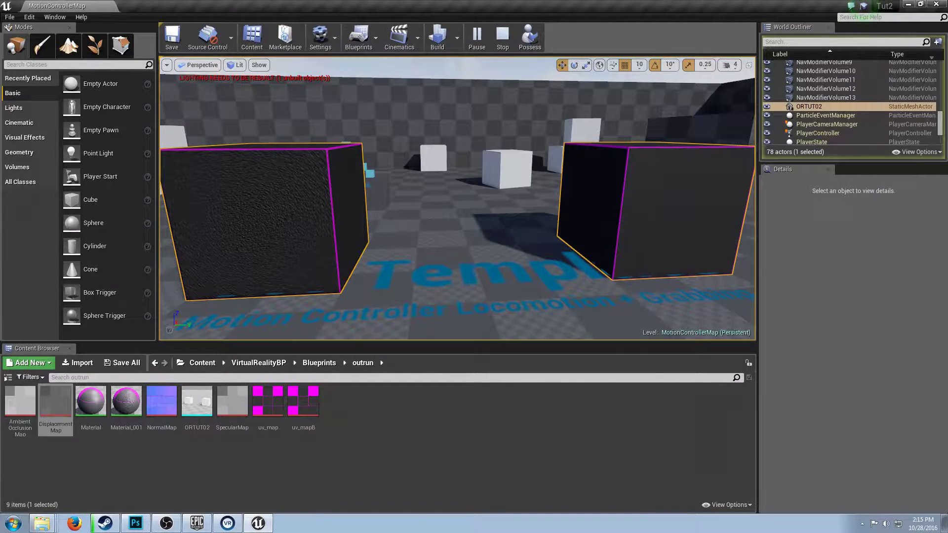
Stop simulating the level with the textured cubes and launch it in VR Preview
key("a")
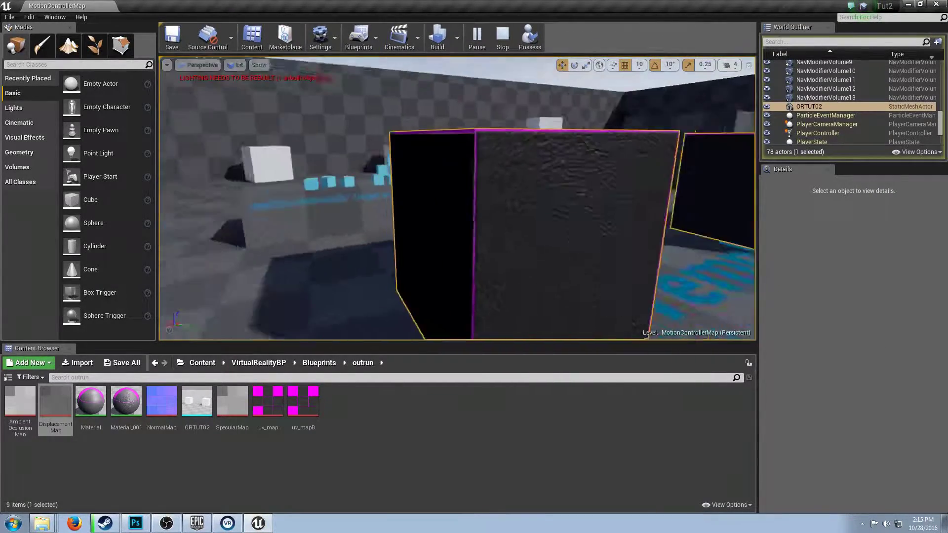
key("d")
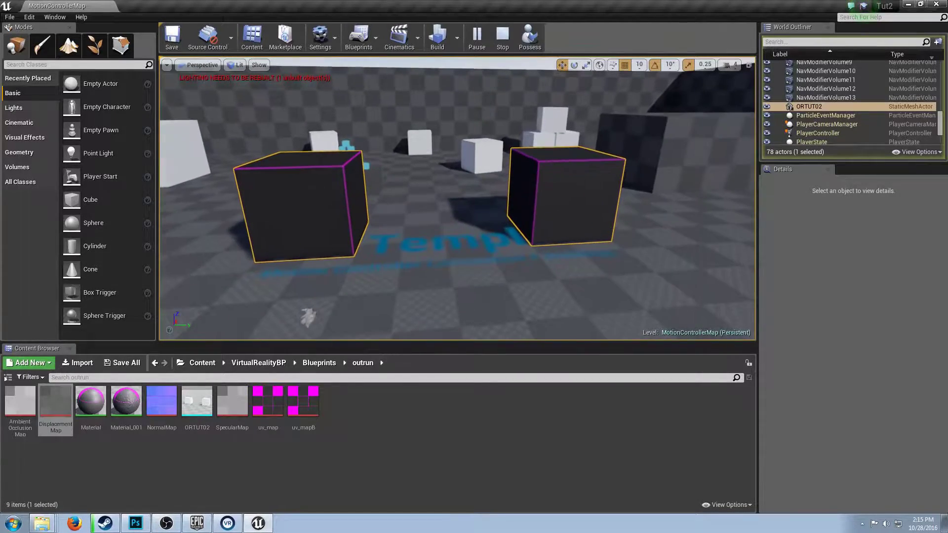
key("Escape")
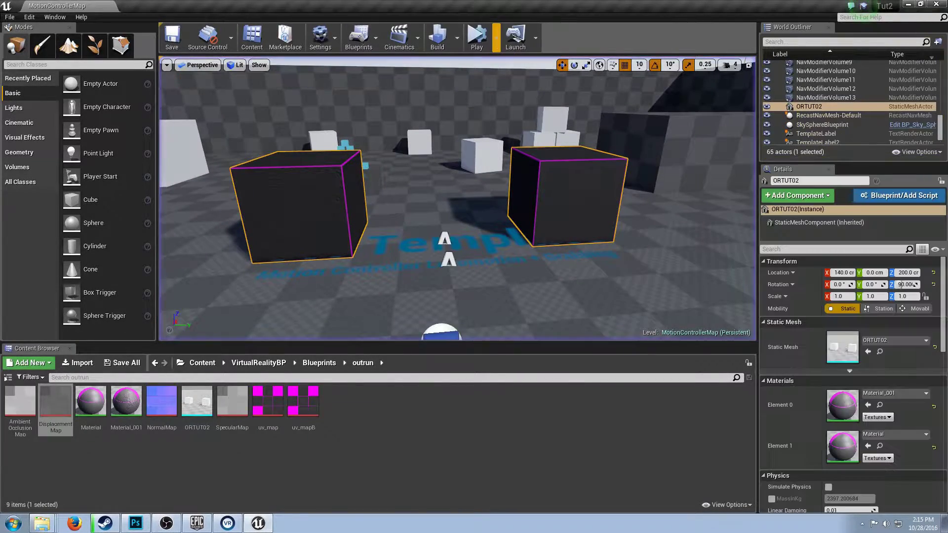
left_click(496, 37)
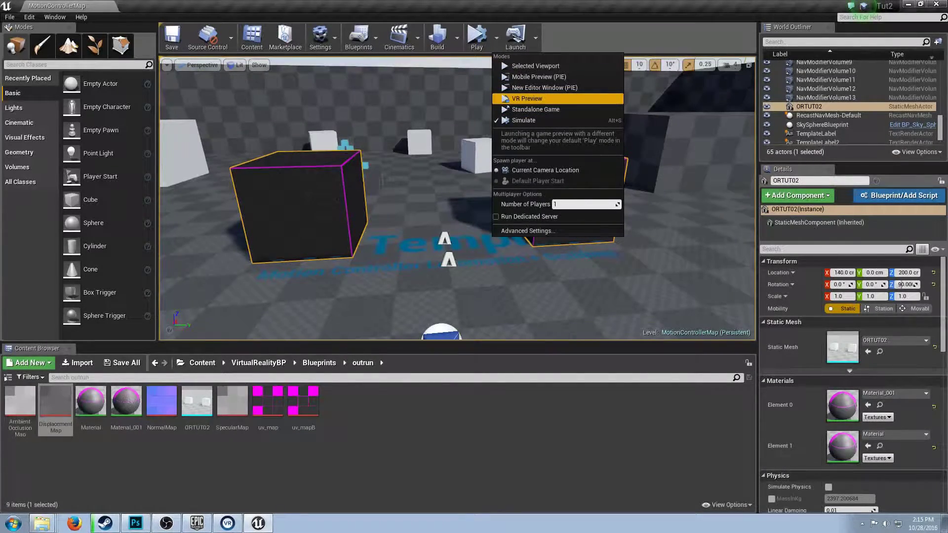
left_click(527, 99)
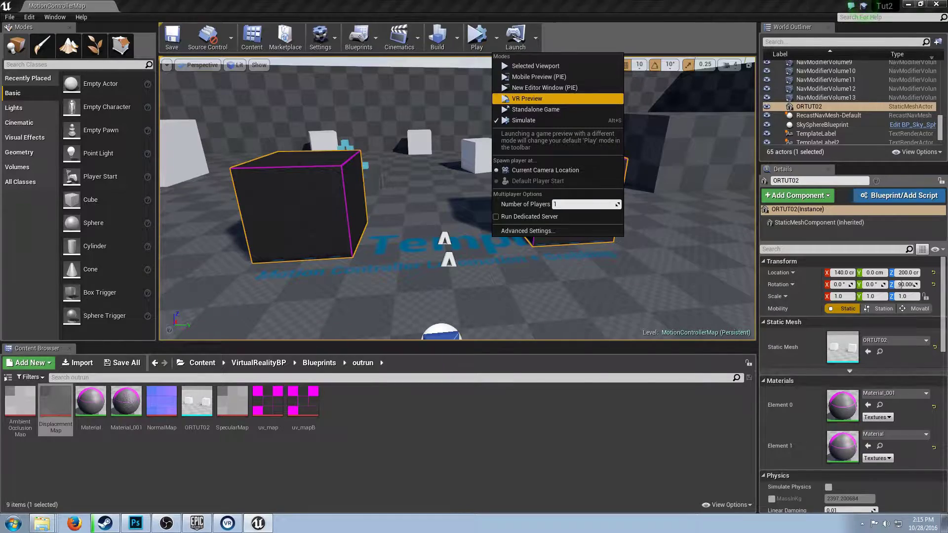